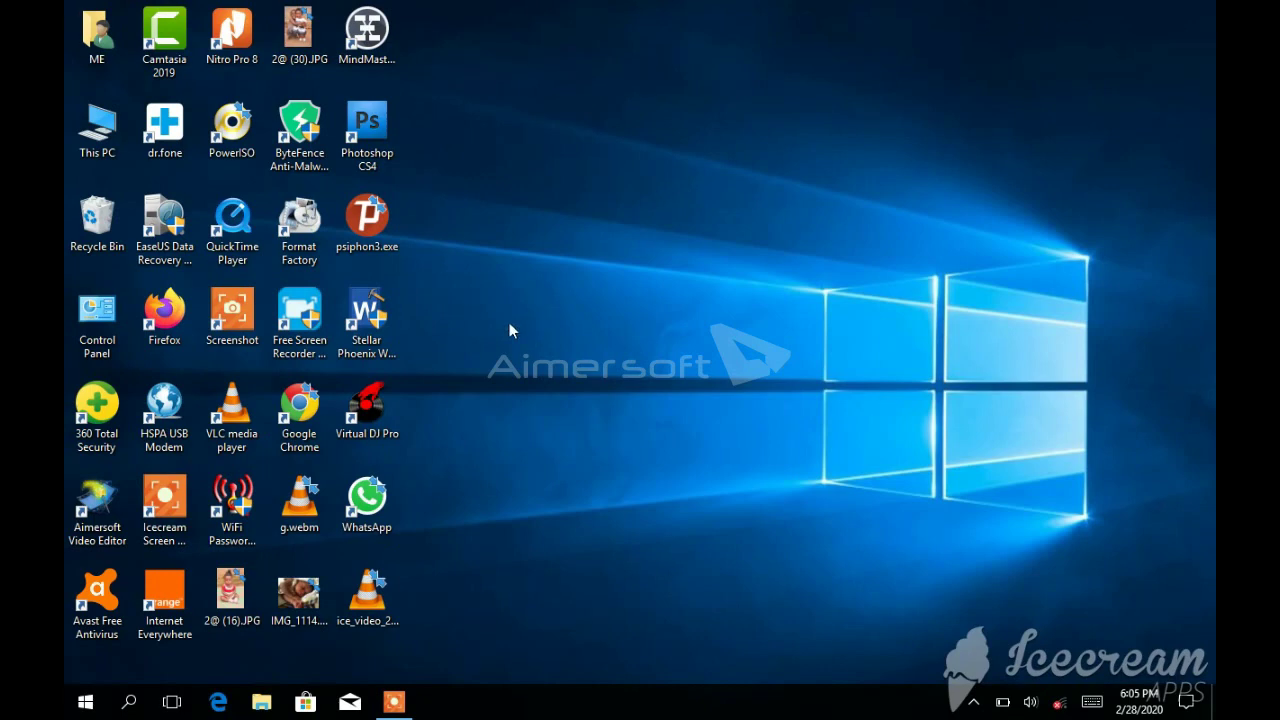
Open the context menu of the Photoshop CS4 shortcut on the desktop
right_click(379, 127)
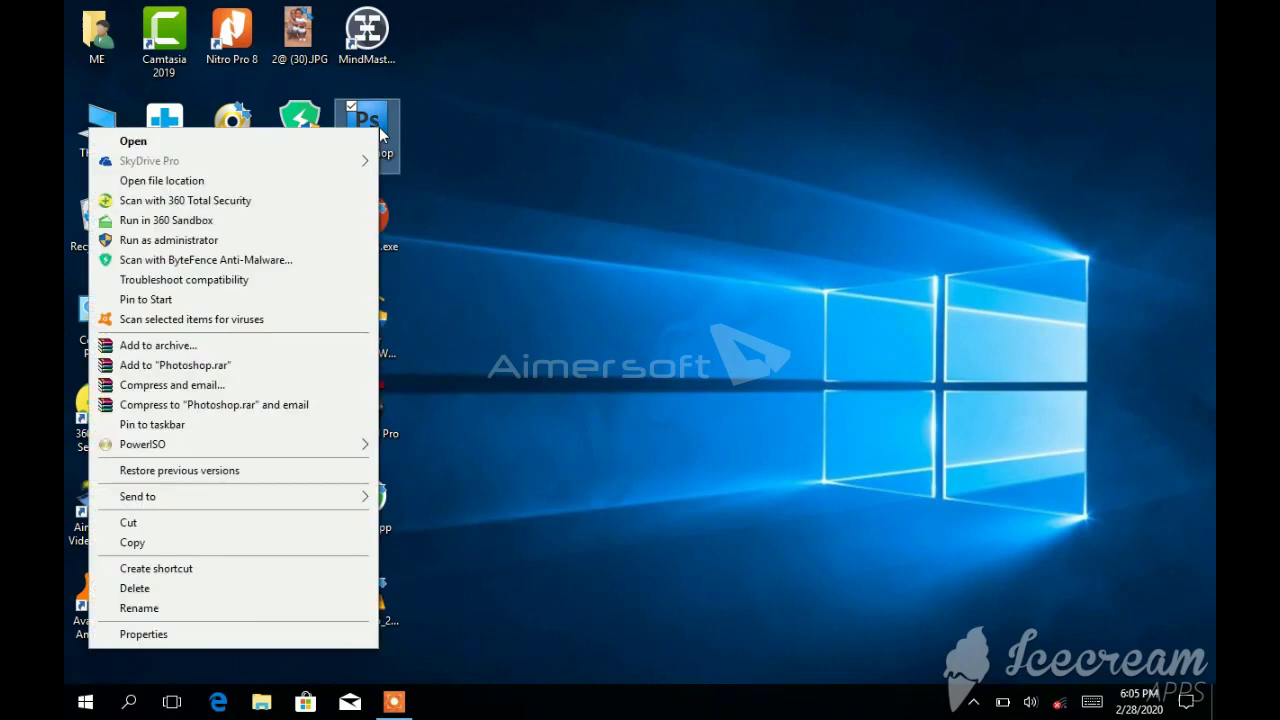
Launch Photoshop CS4 from the shortcut's menu and show its File menu
click(331, 141)
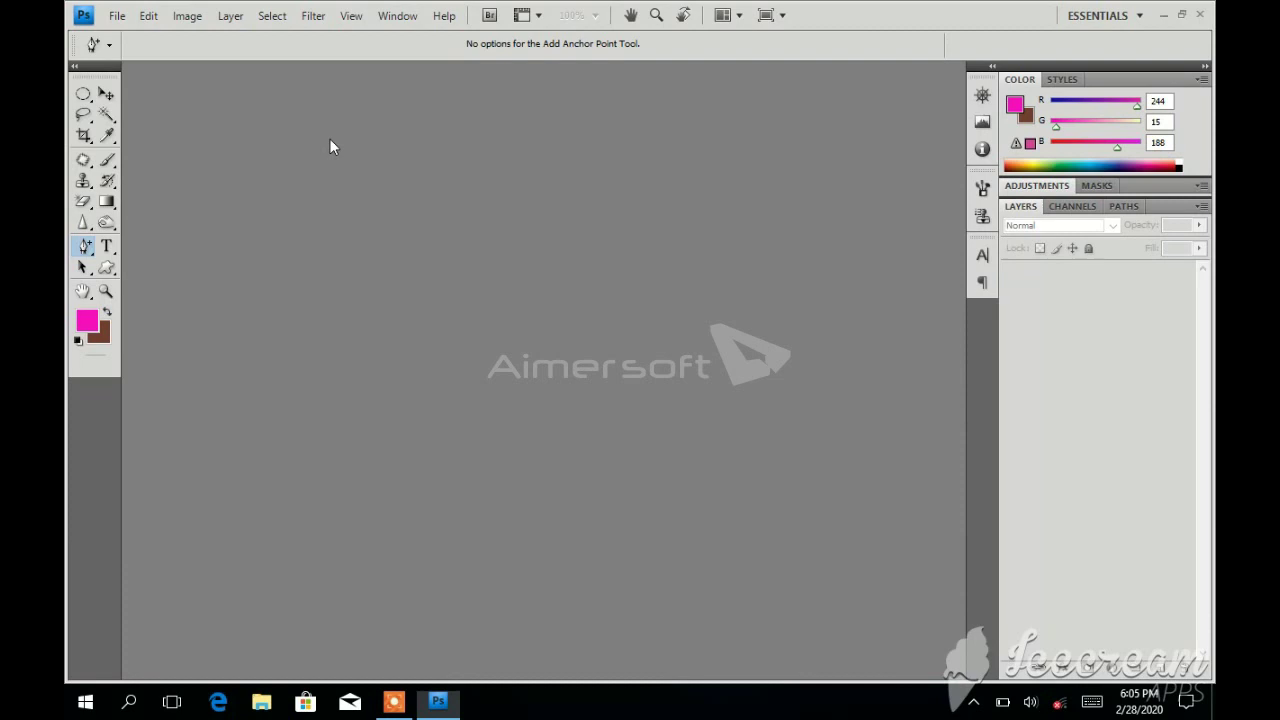
click(117, 15)
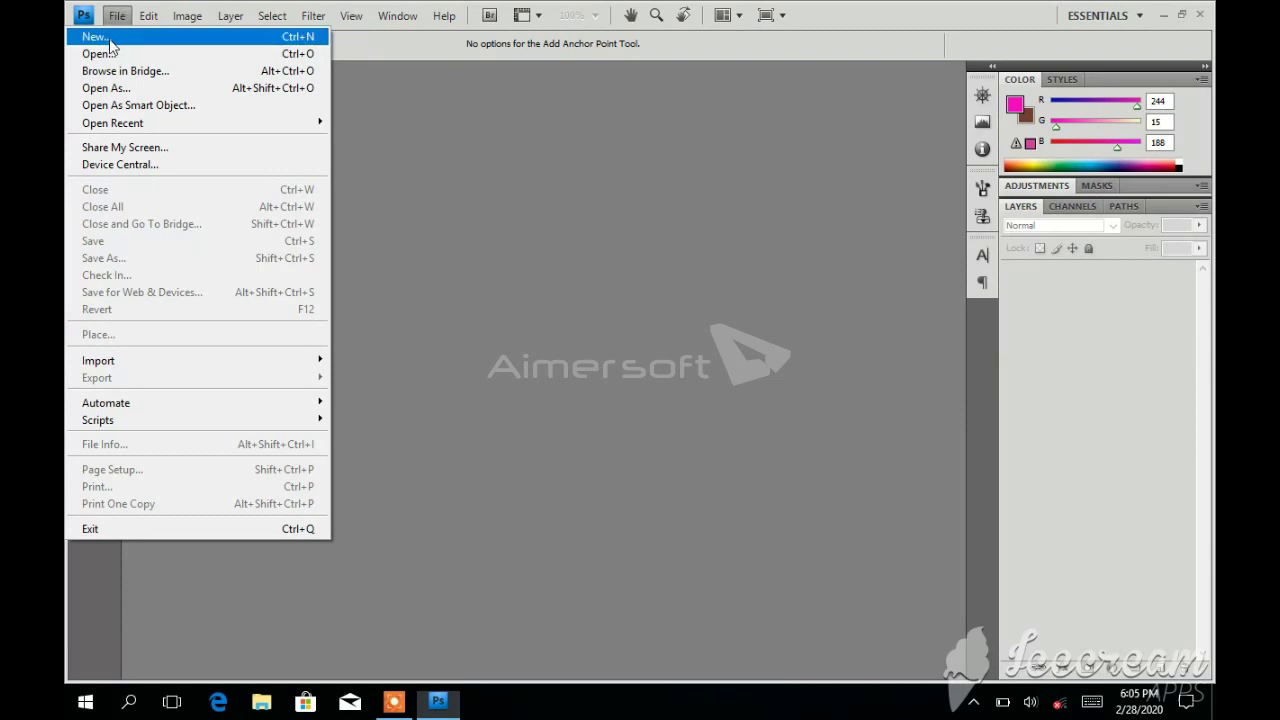
In the Open dialog, browse via This PC to the Desktop folder
click(100, 54)
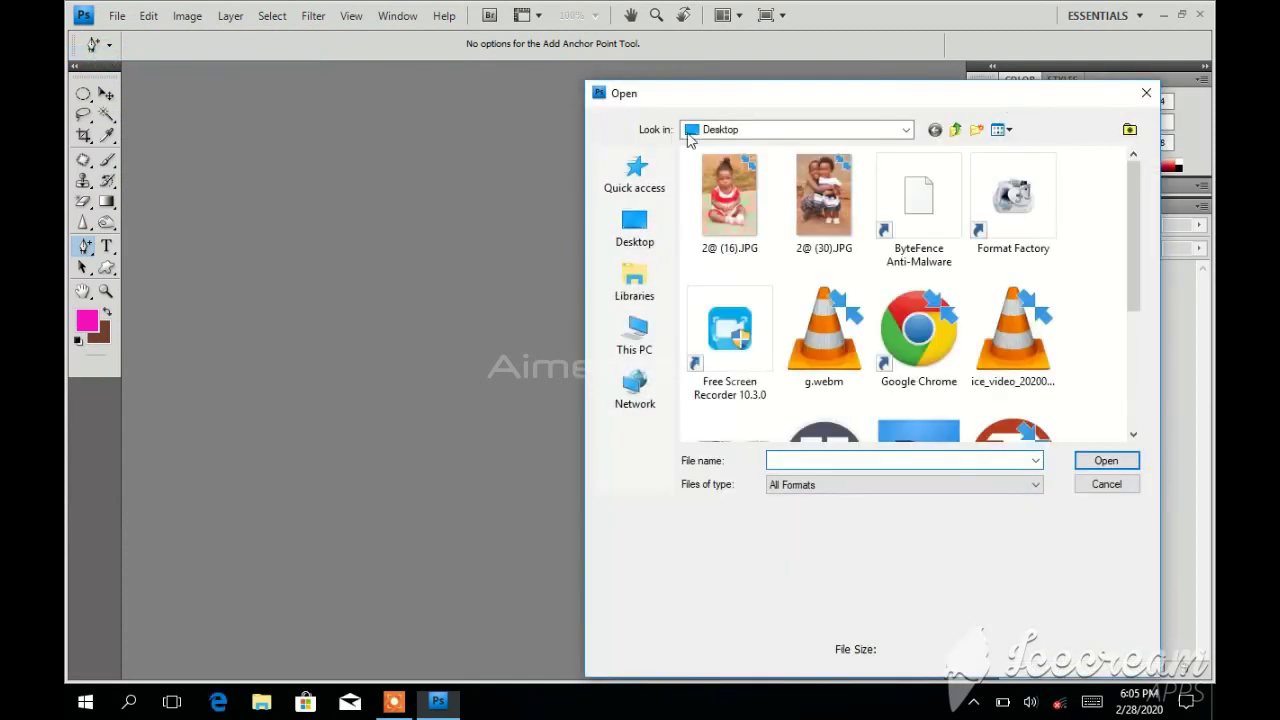
click(866, 130)
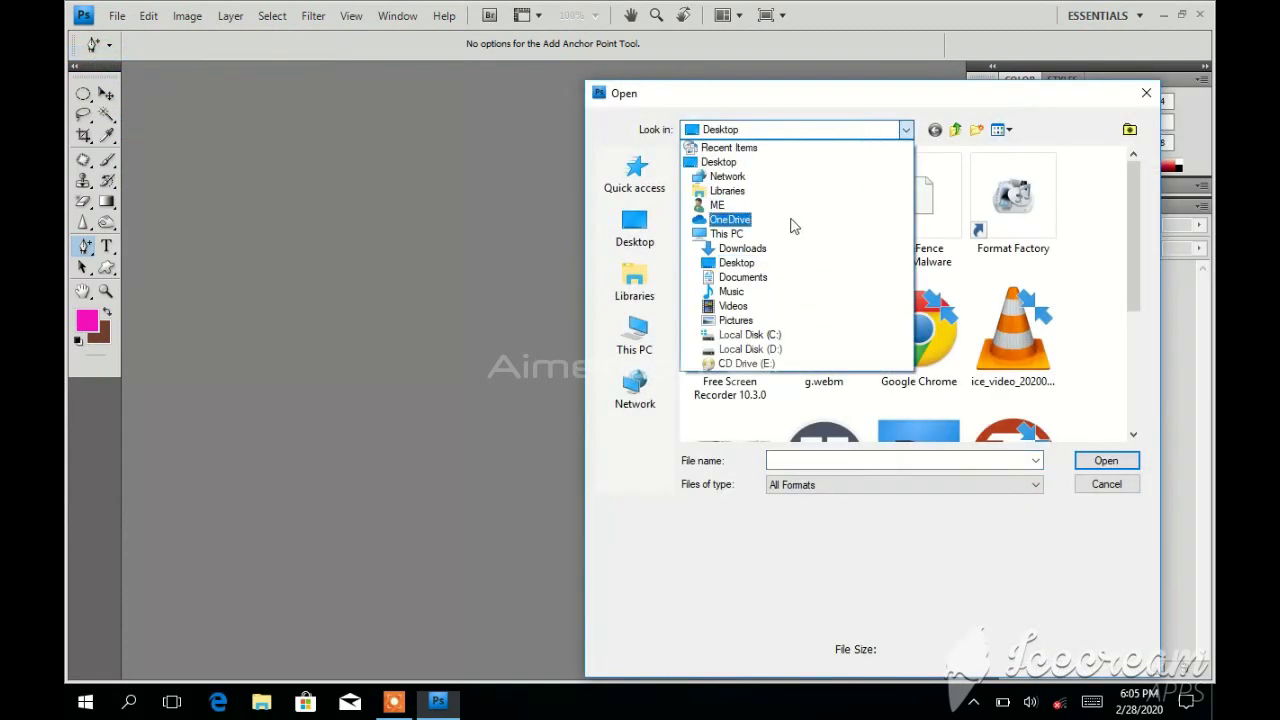
click(742, 234)
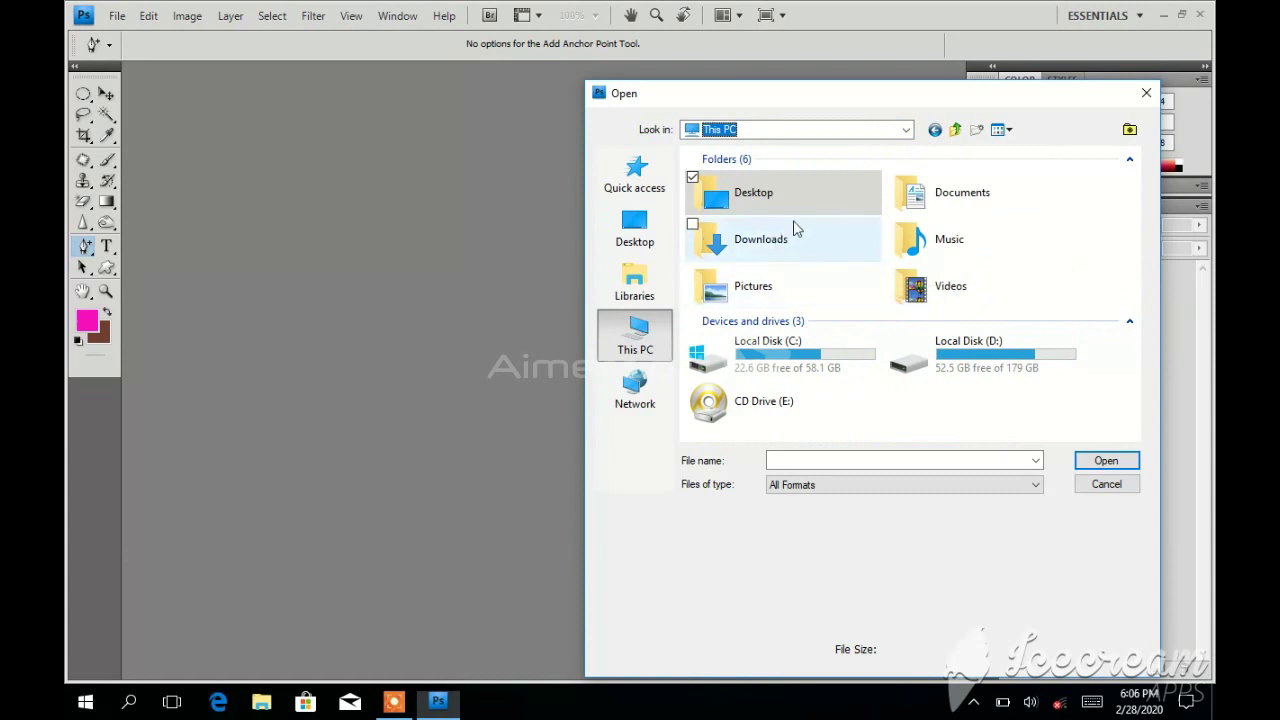
click(905, 130)
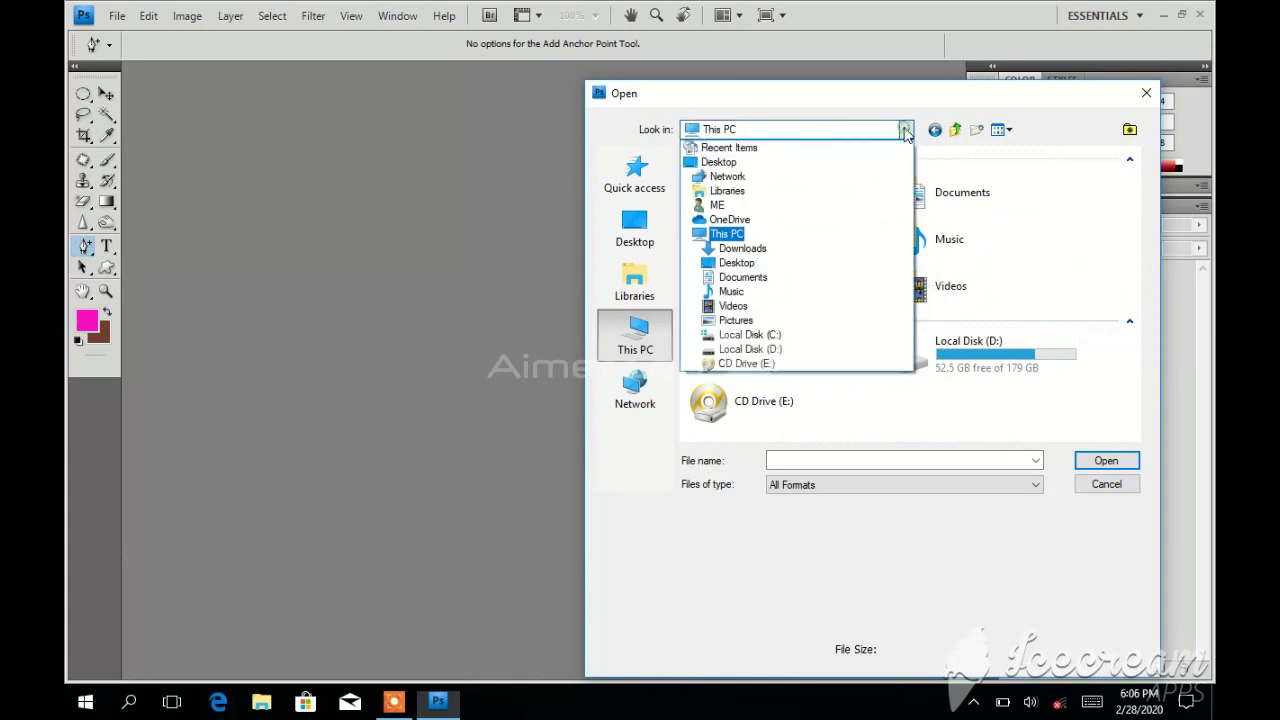
click(730, 164)
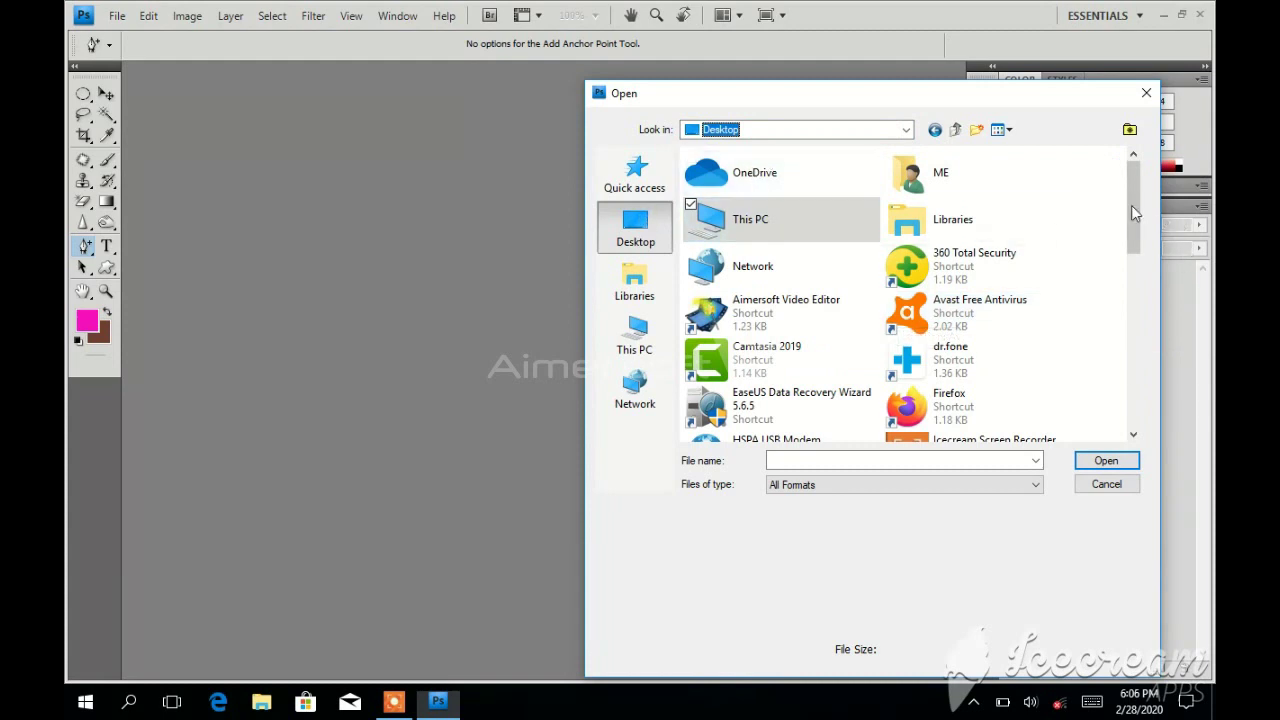
mouse_move(1134, 219)
mouse_down()
mouse_move(1134, 337)
mouse_move(1110, 343)
mouse_up()
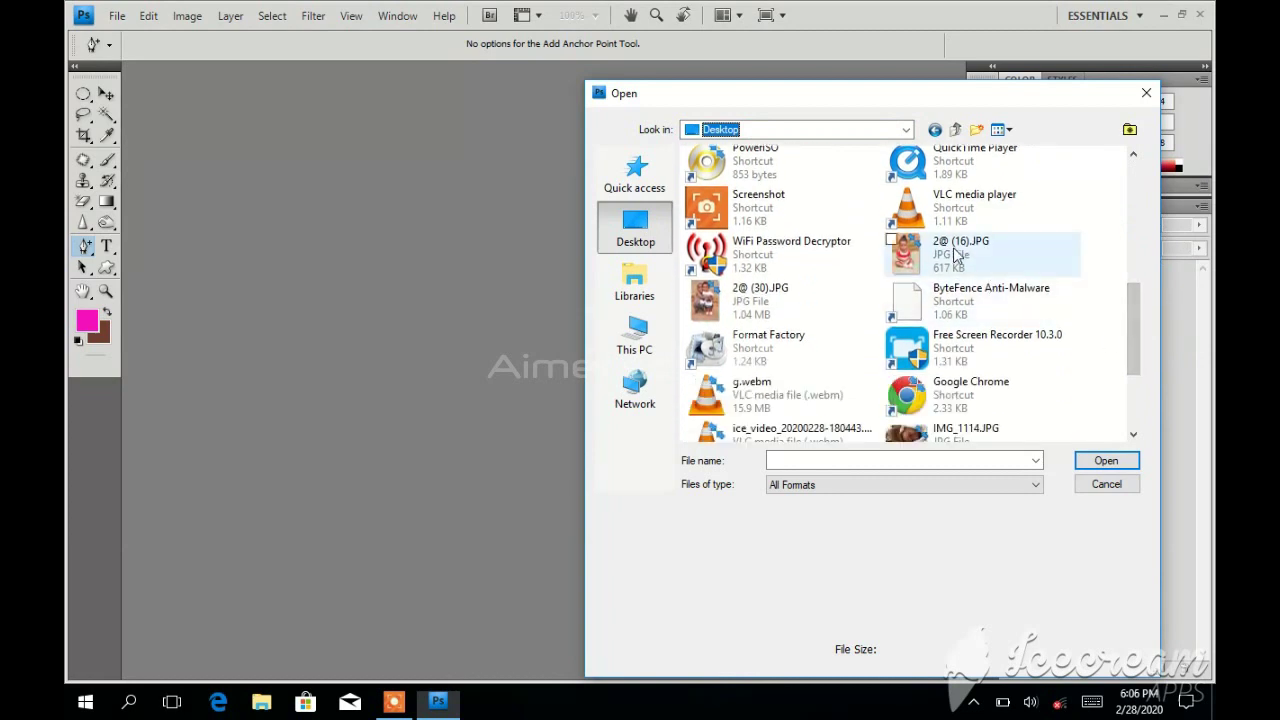
Select 2@ (16).JPG, 2@ (30).JPG and IMG_1114.JPG together and open them
click(955, 255)
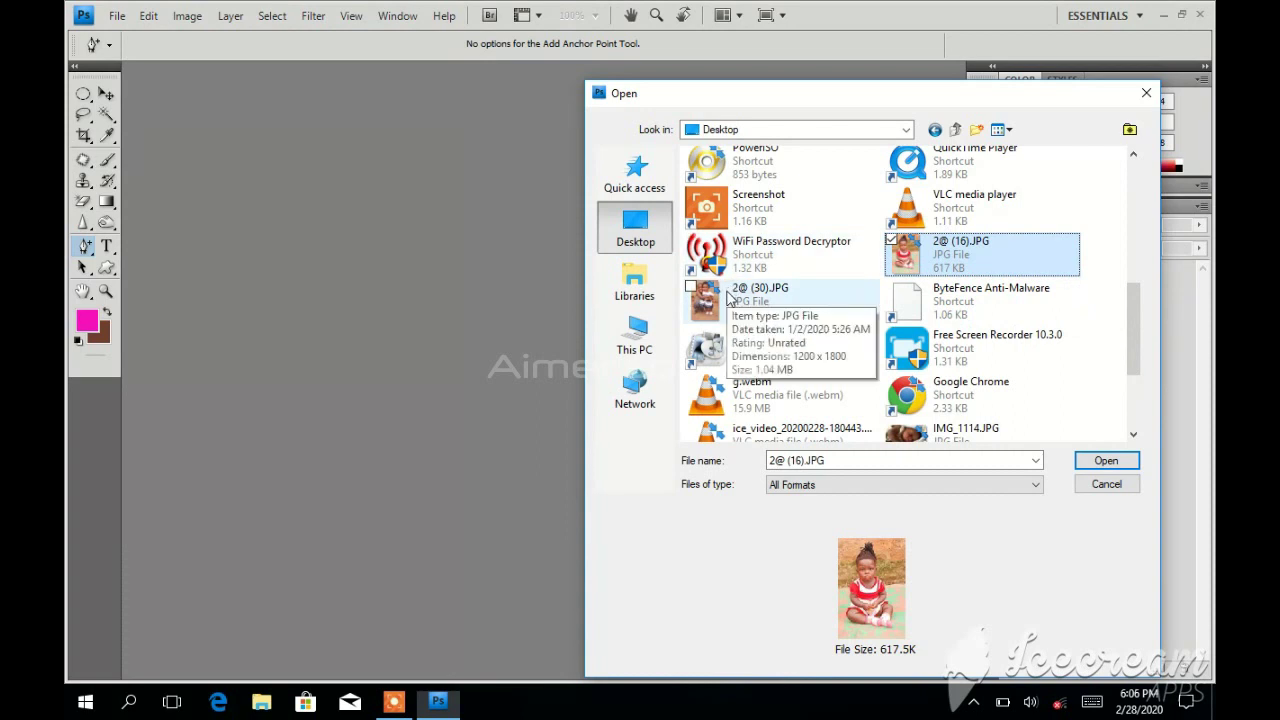
ctrl+click(728, 298)
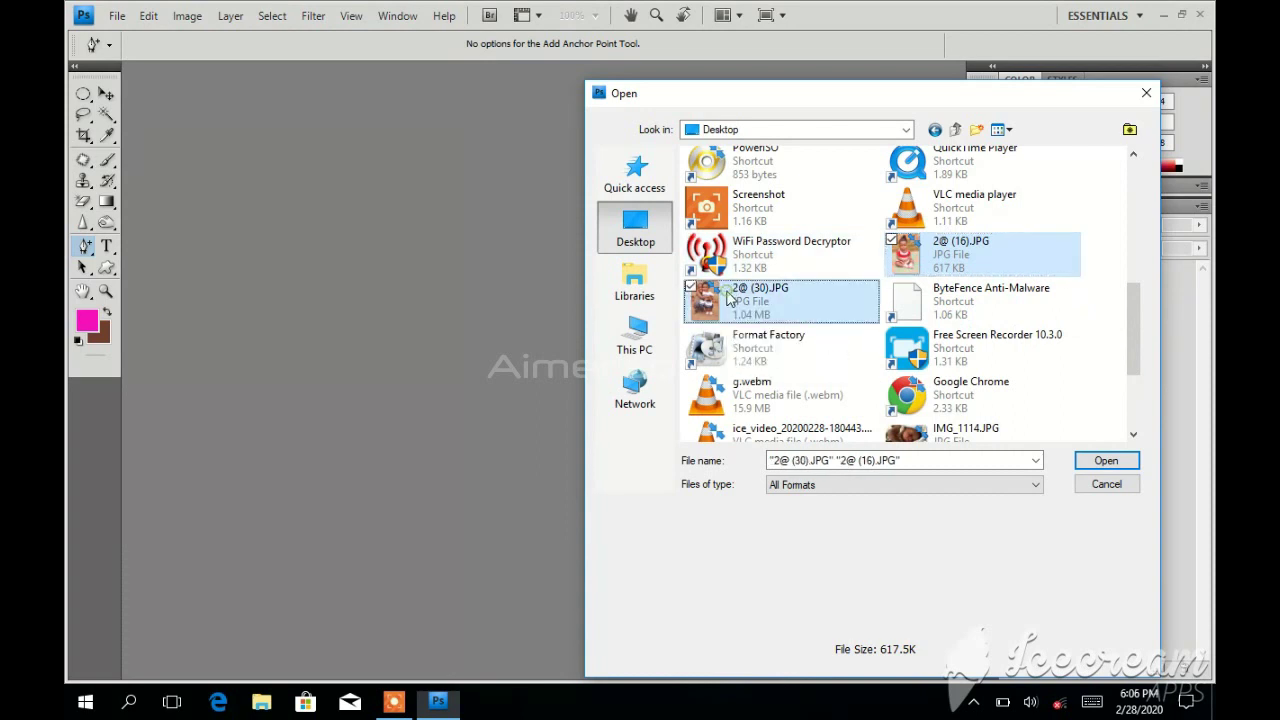
ctrl+click(957, 437)
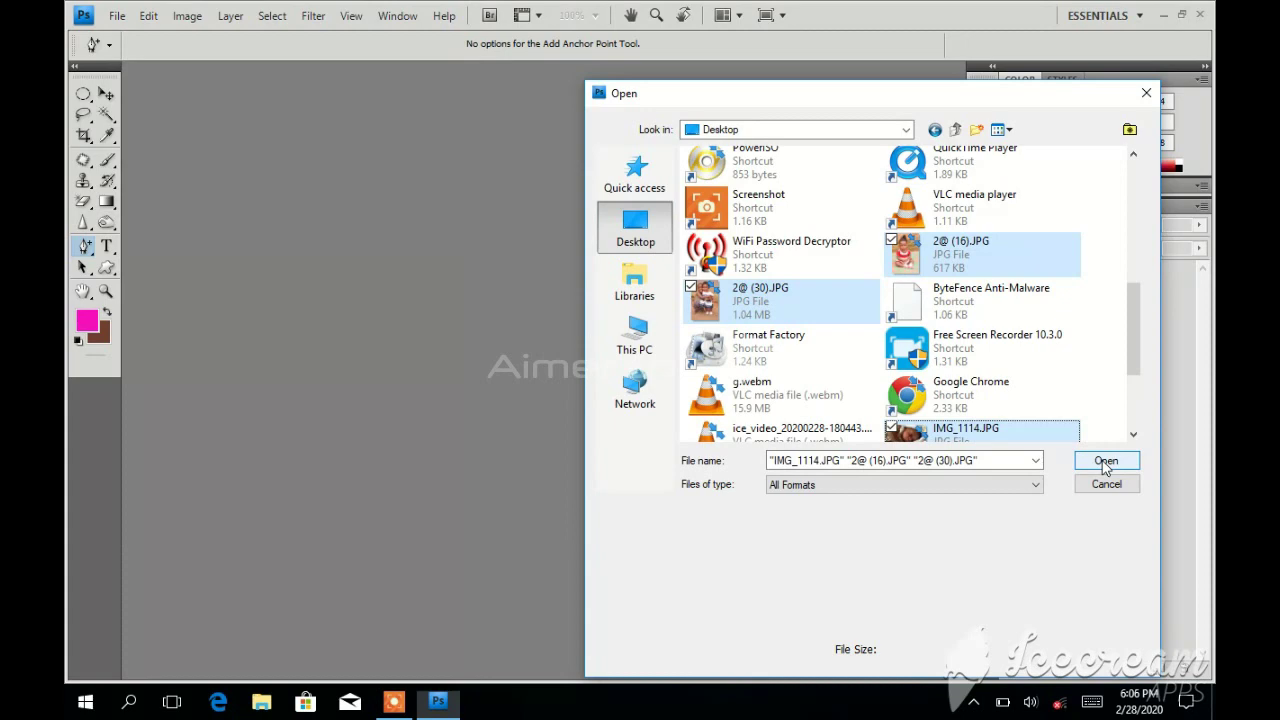
click(1105, 463)
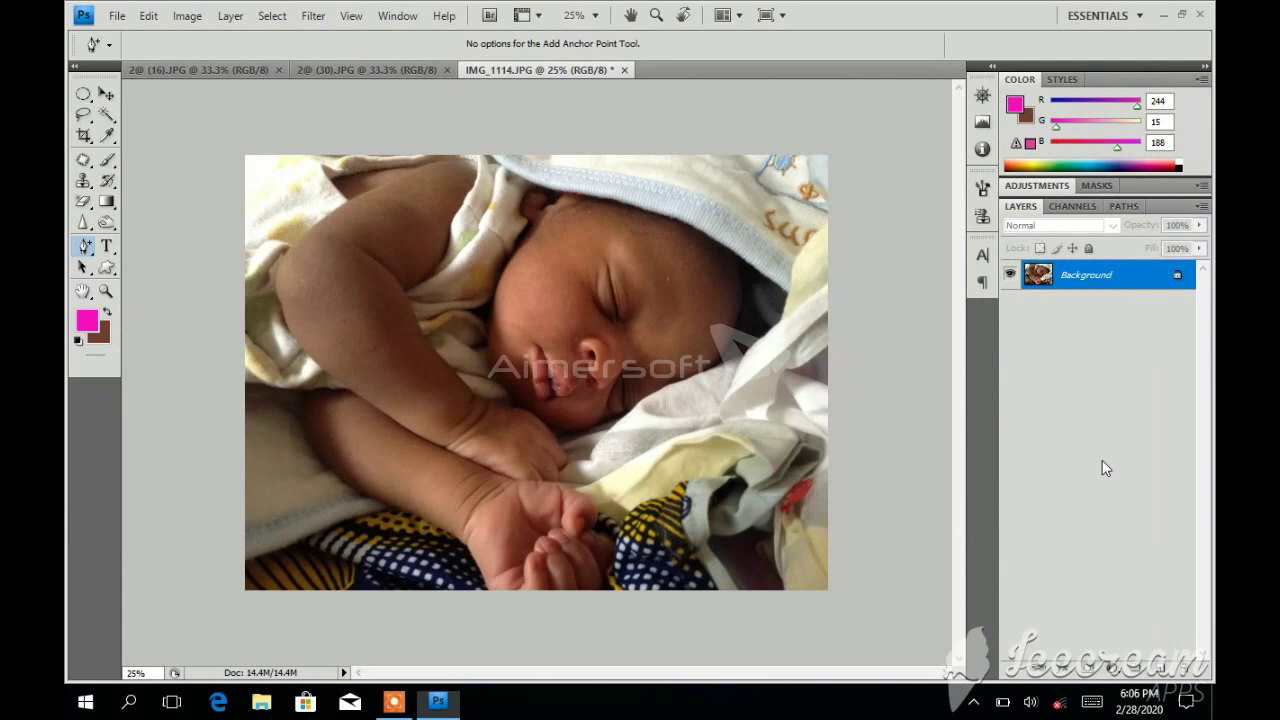
Review all three photo tabs, settle on 2@ (16).JPG, and pick the Move tool
click(354, 68)
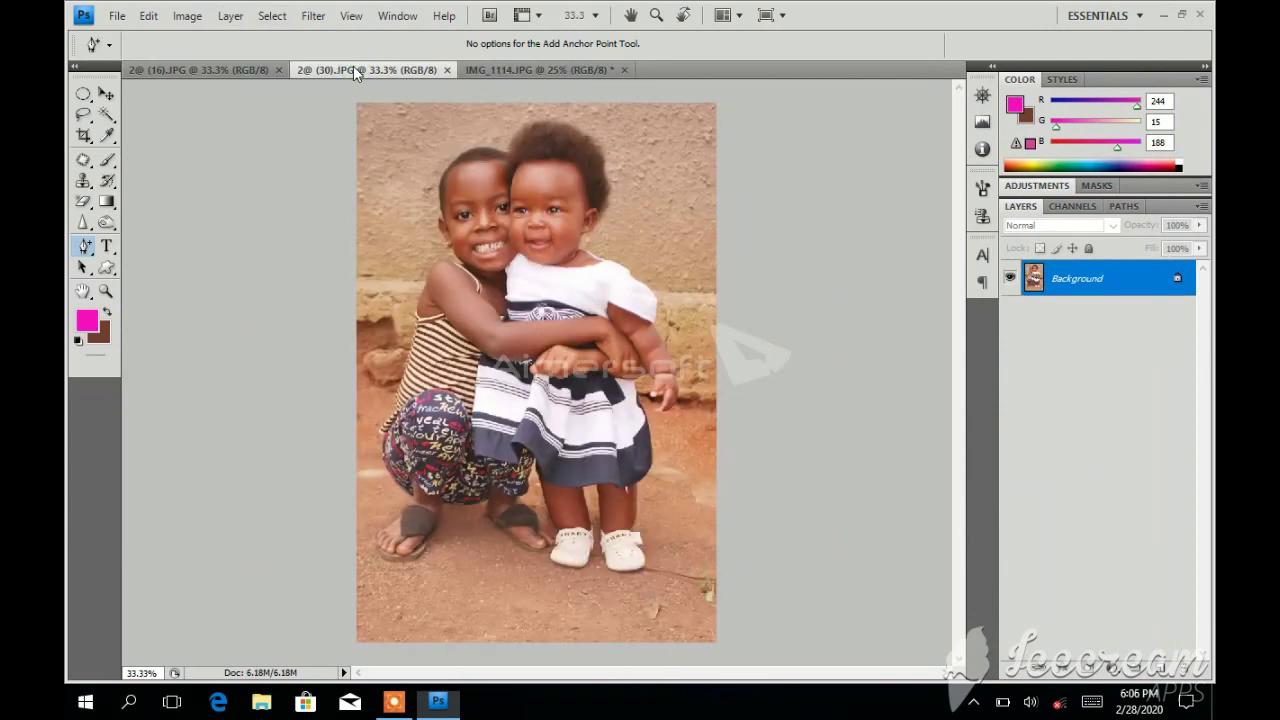
click(231, 72)
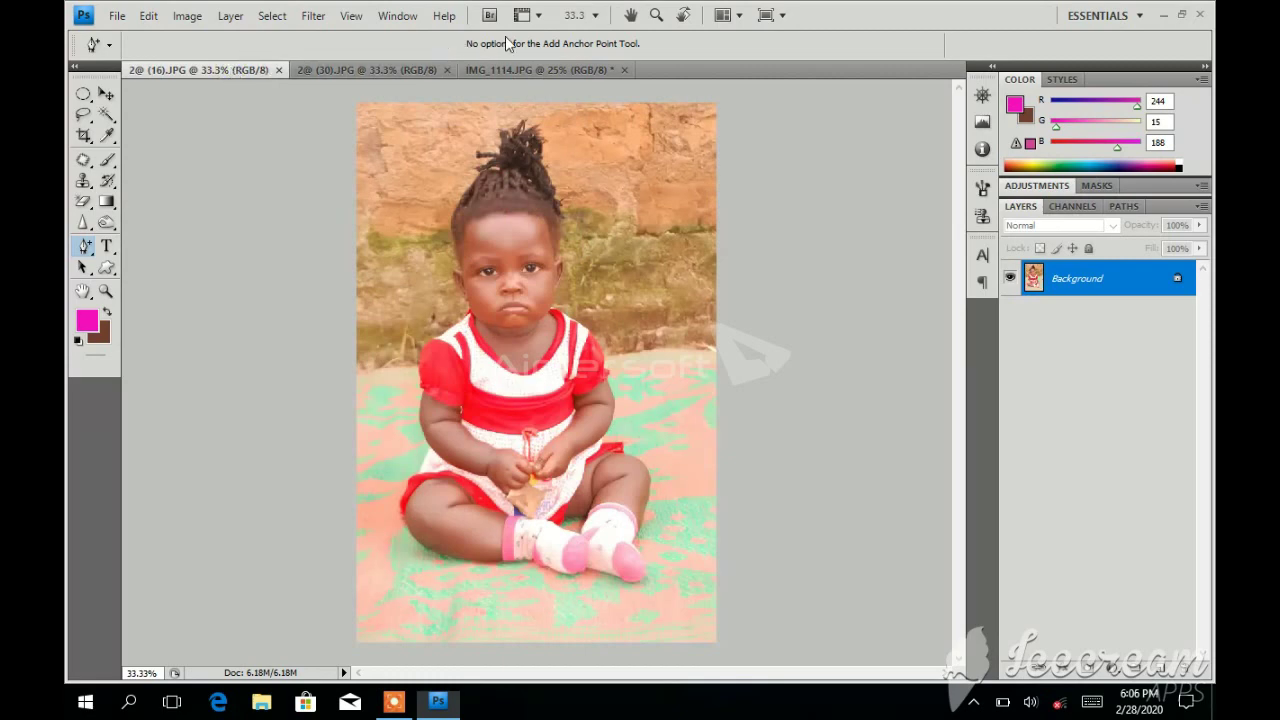
click(494, 68)
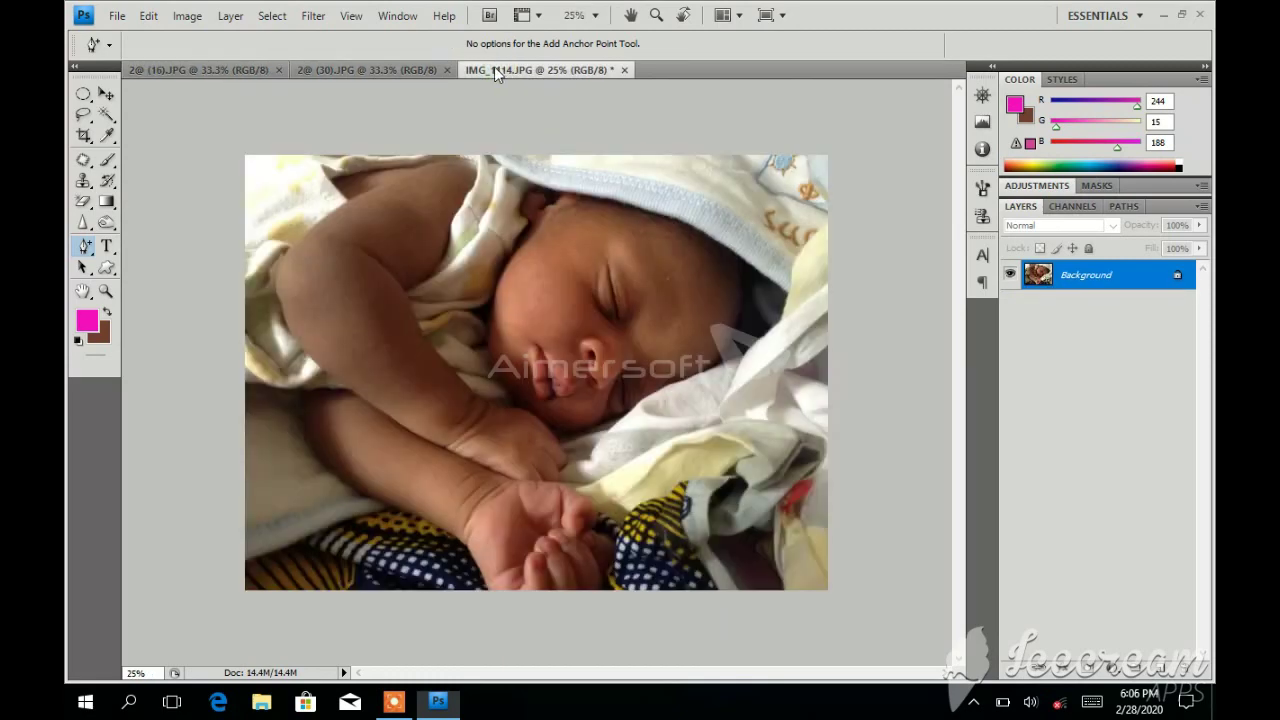
click(190, 70)
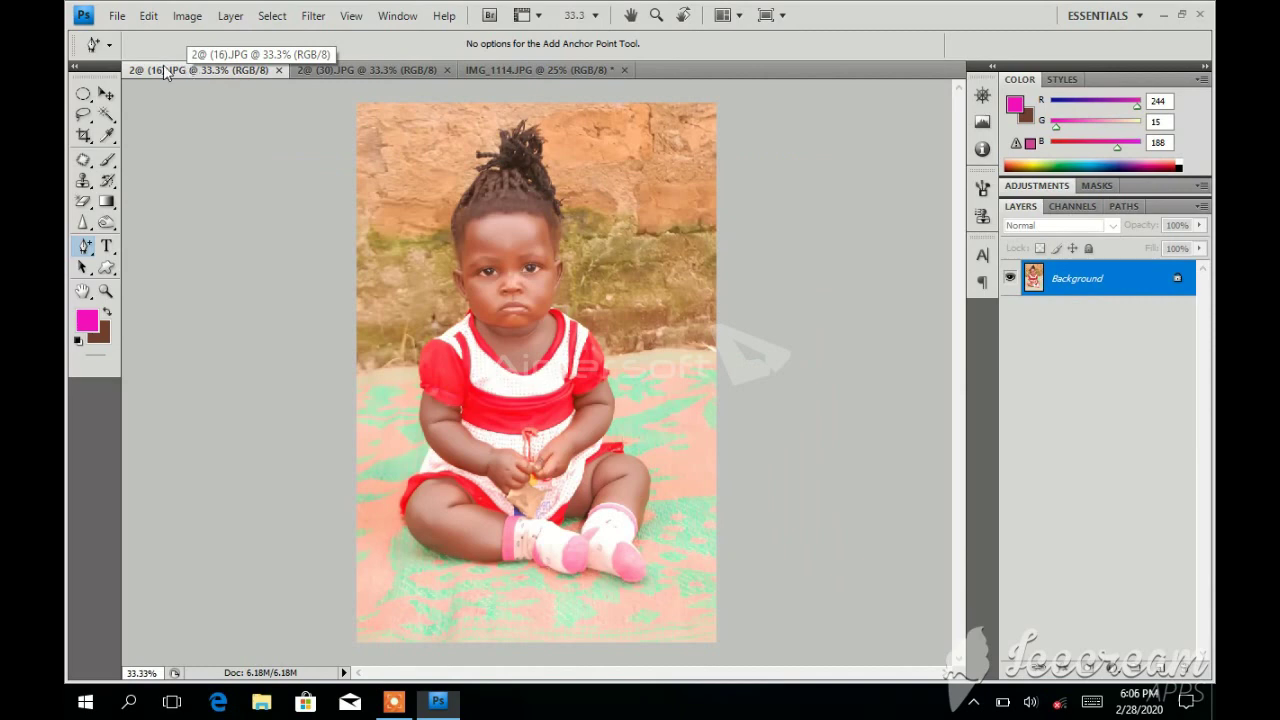
click(110, 92)
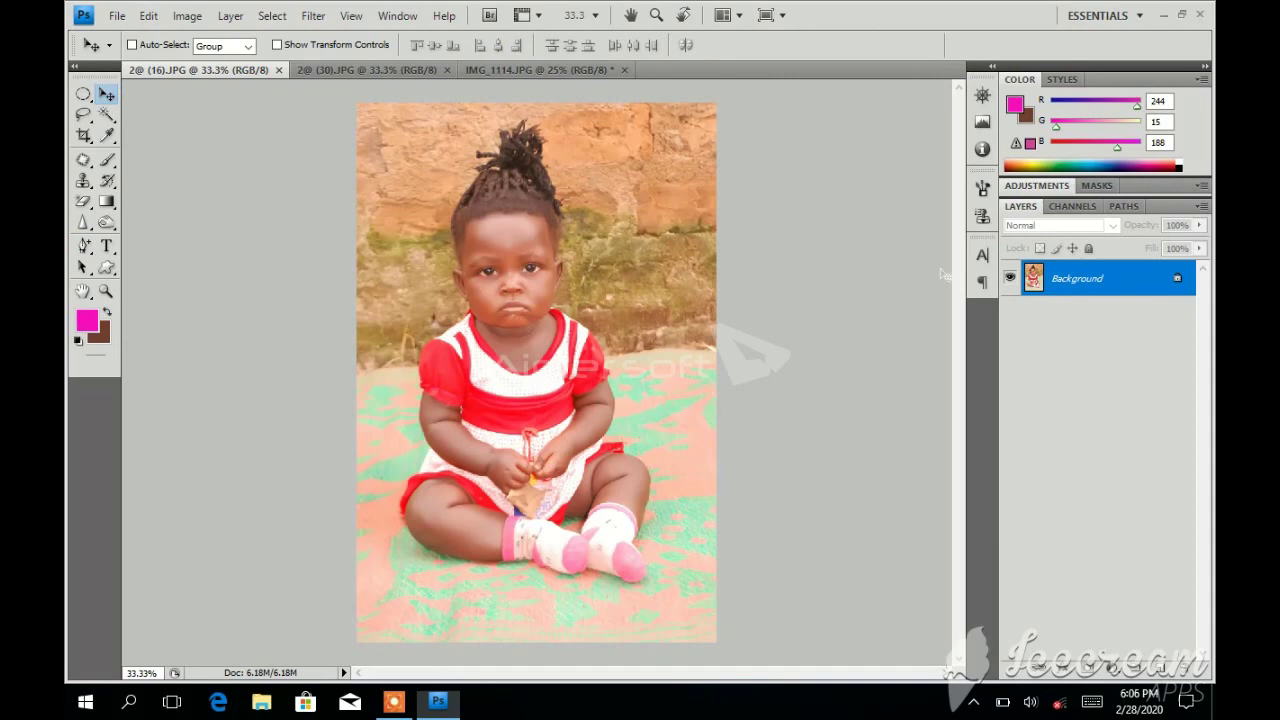
double_click(1179, 282)
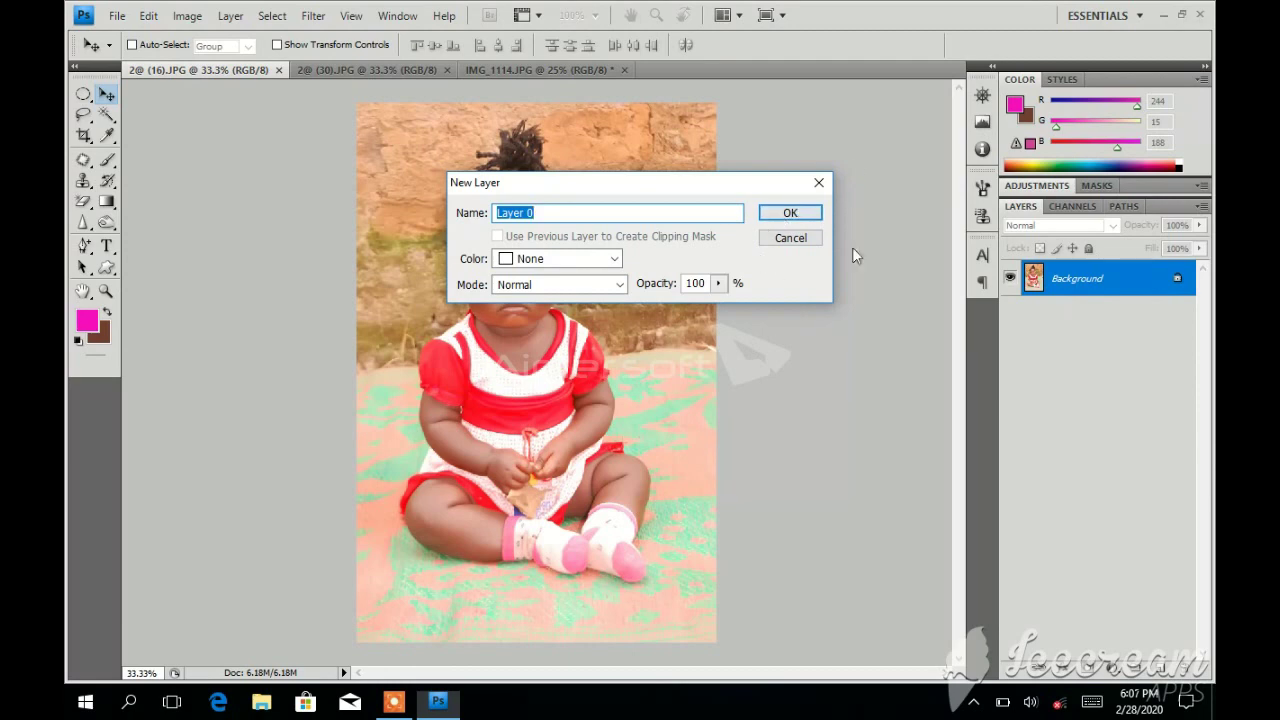
Accept the New Layer dialog so the Background becomes Layer 0
click(779, 213)
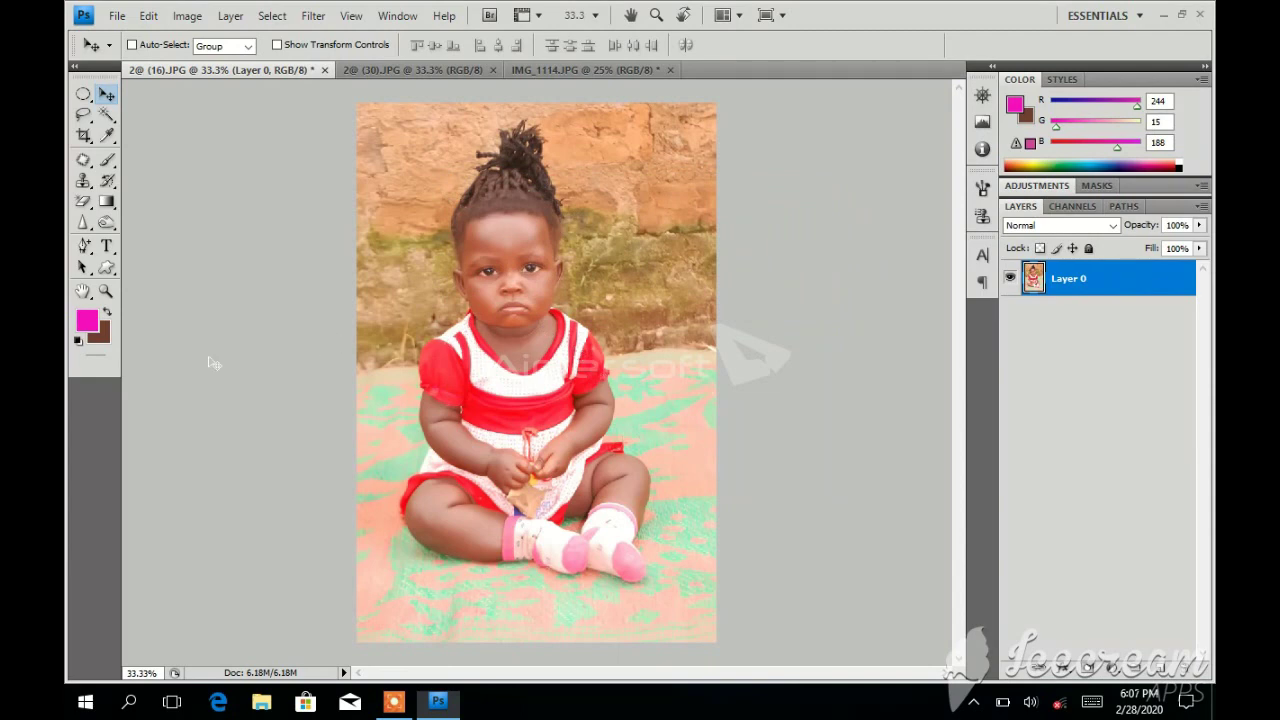
click(84, 250)
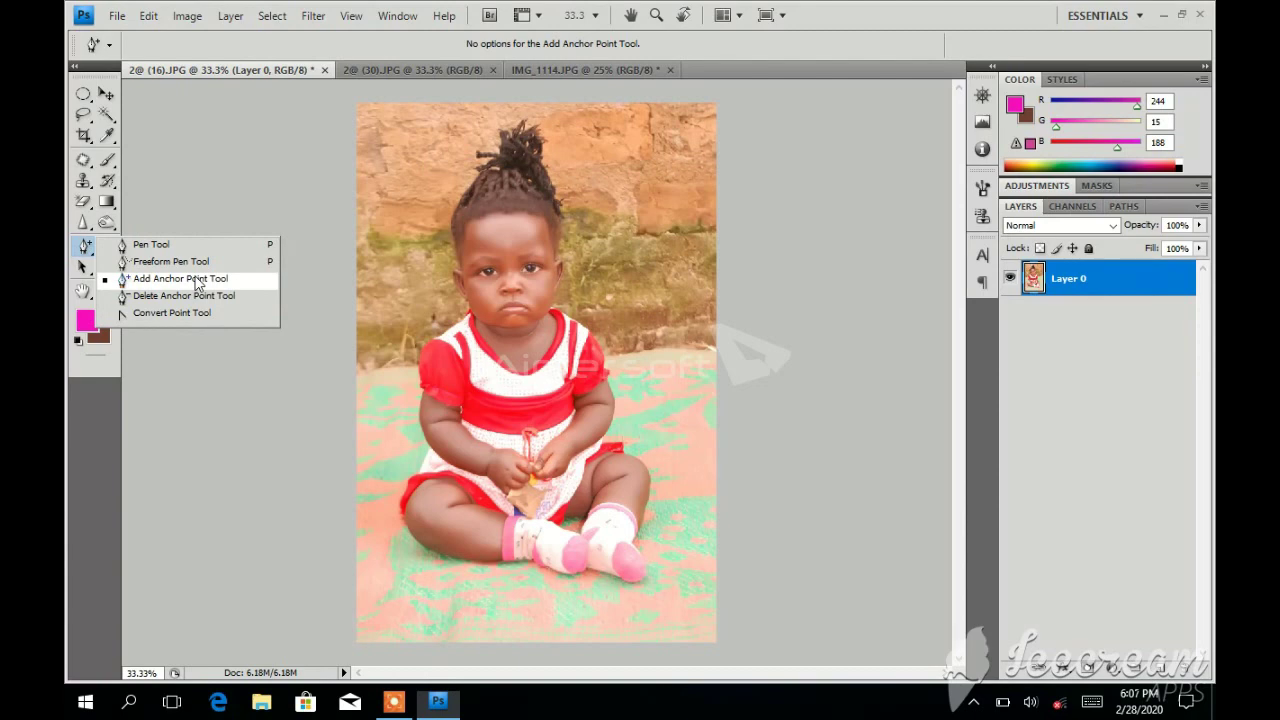
Try the Lasso and Move tools, then settle on the Pen Tool
click(85, 117)
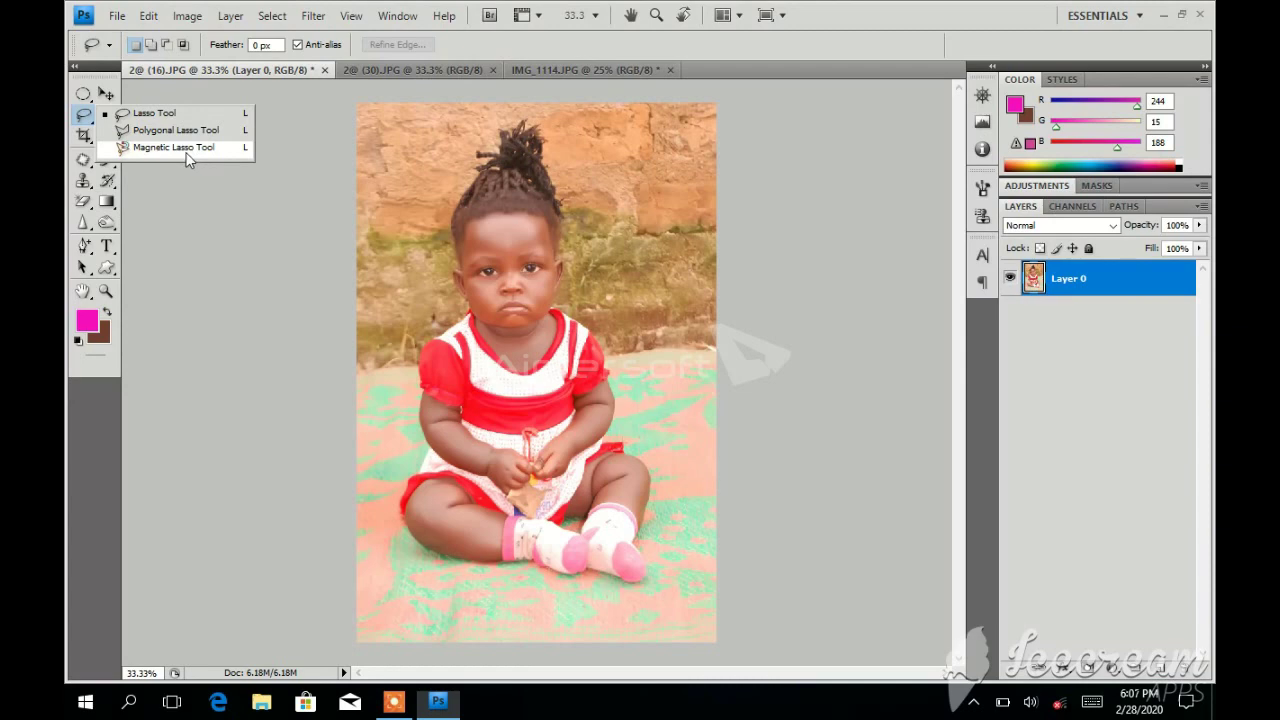
click(102, 97)
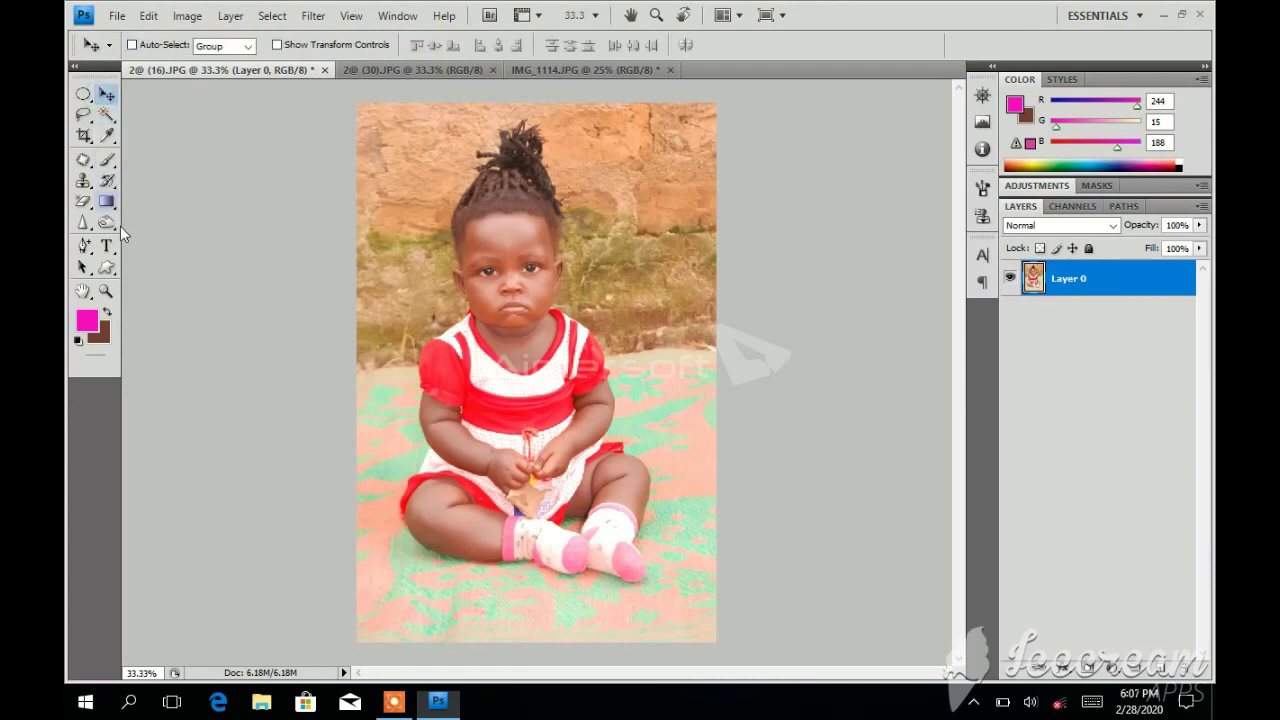
click(83, 249)
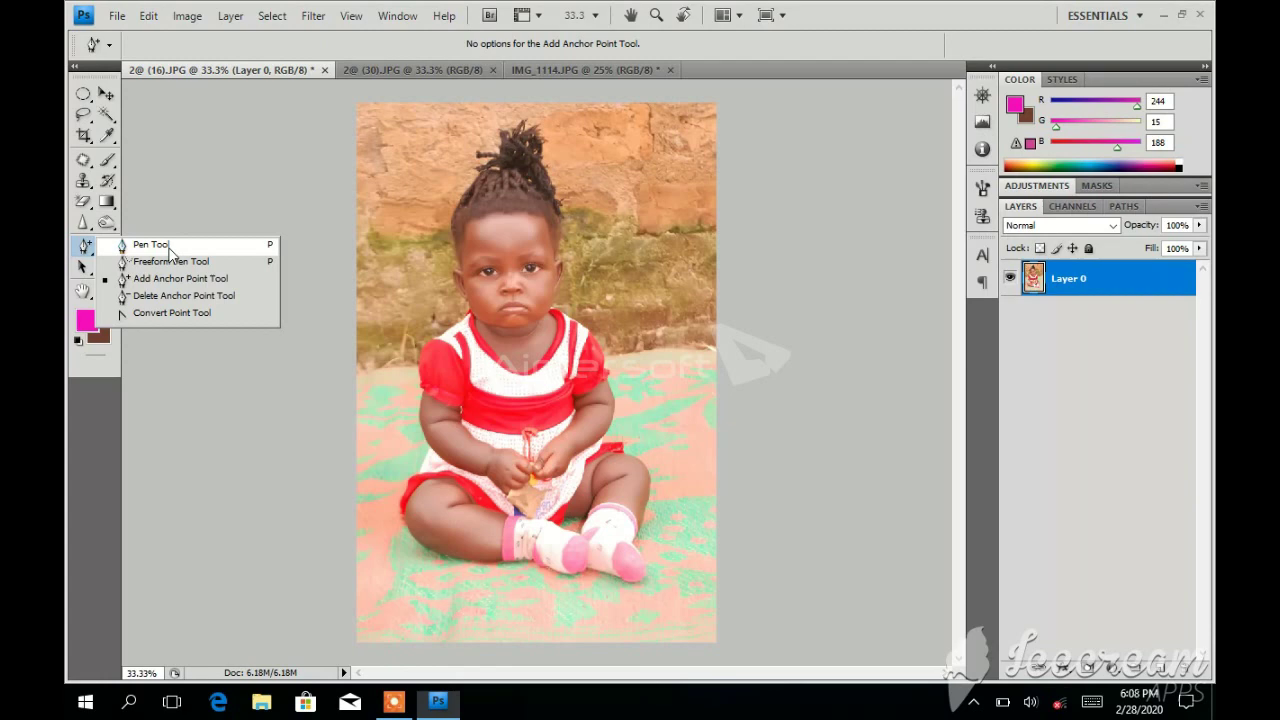
click(152, 244)
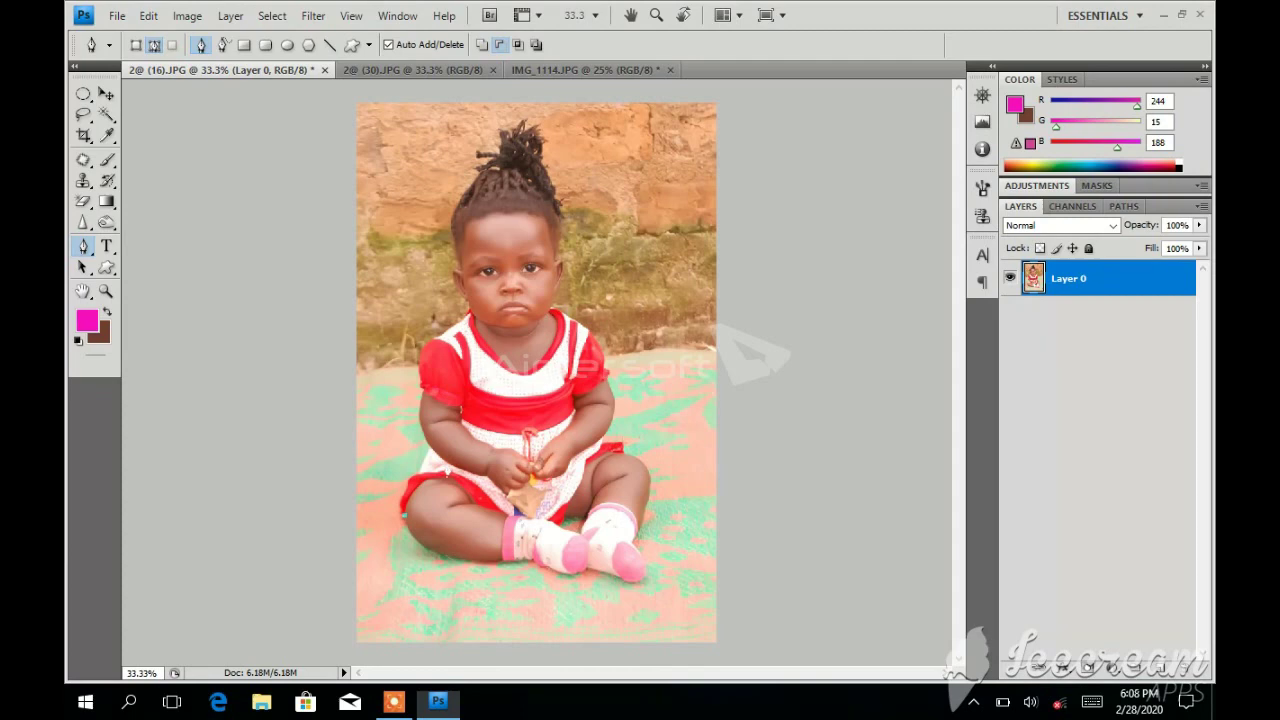
click(106, 290)
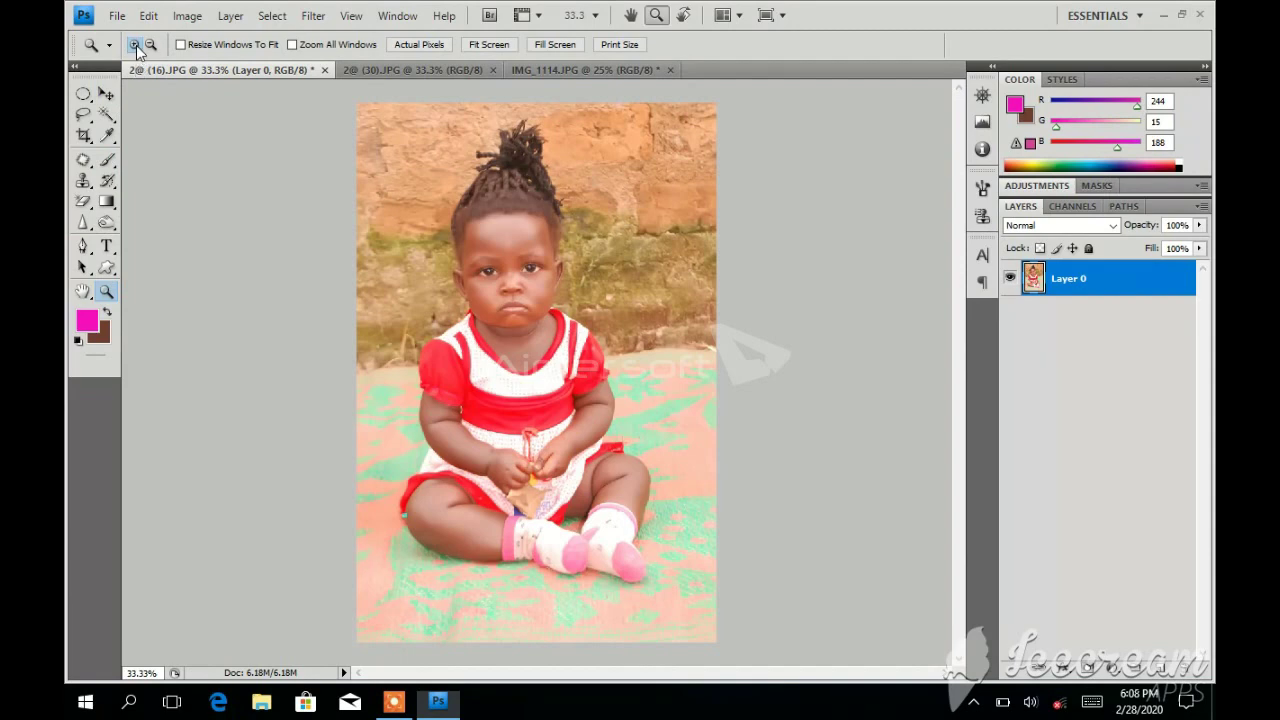
Zoom in twice on the girl's upper body and return to the Pen tool
click(475, 283)
click(480, 284)
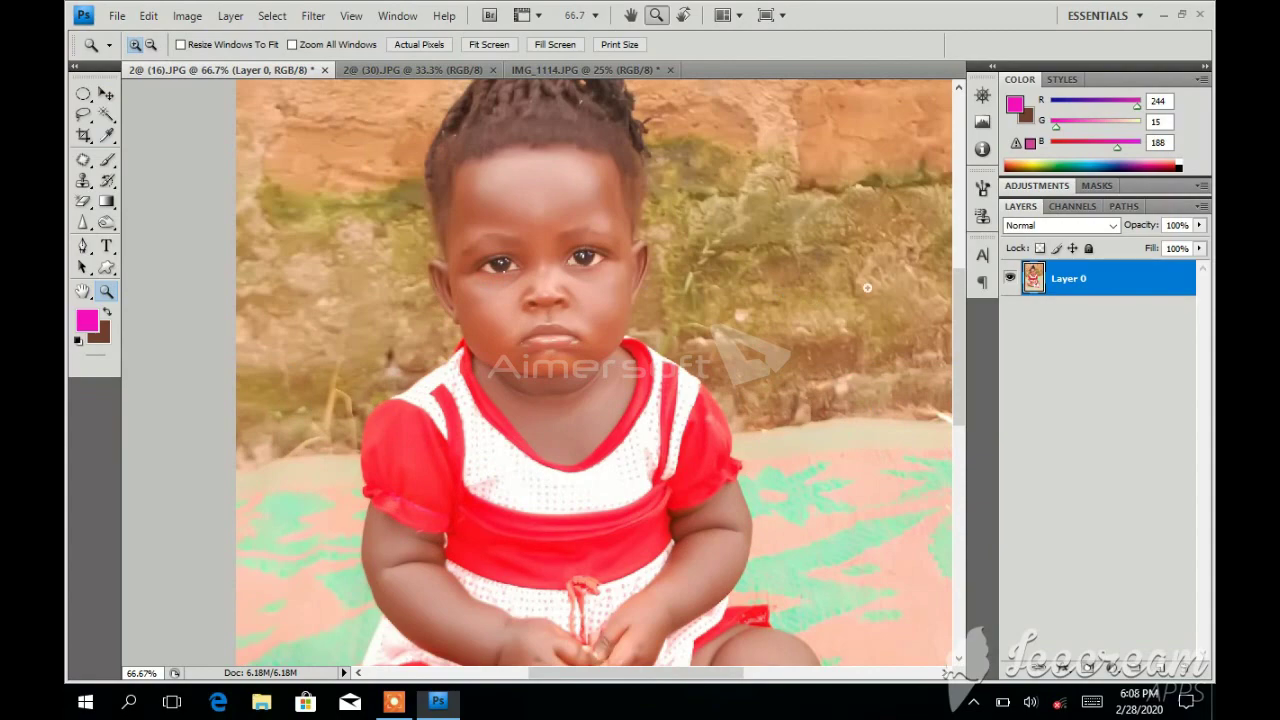
click(84, 248)
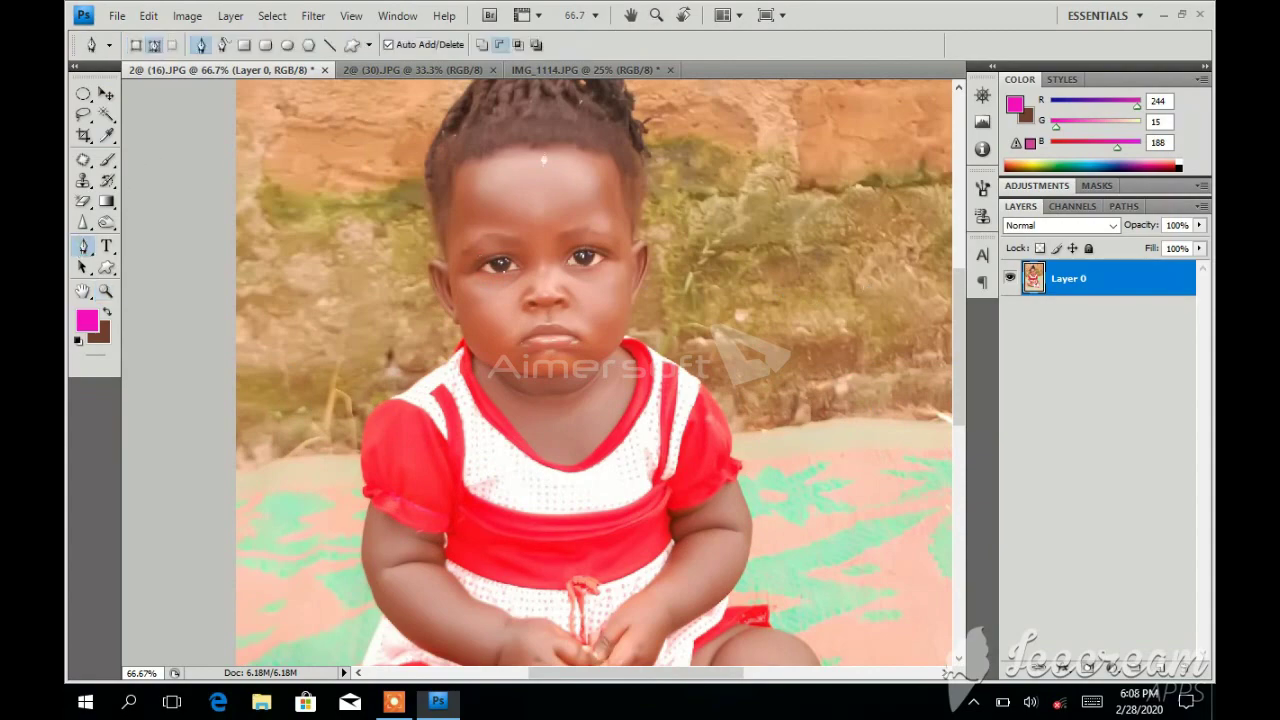
drag(959, 355, 960, 438)
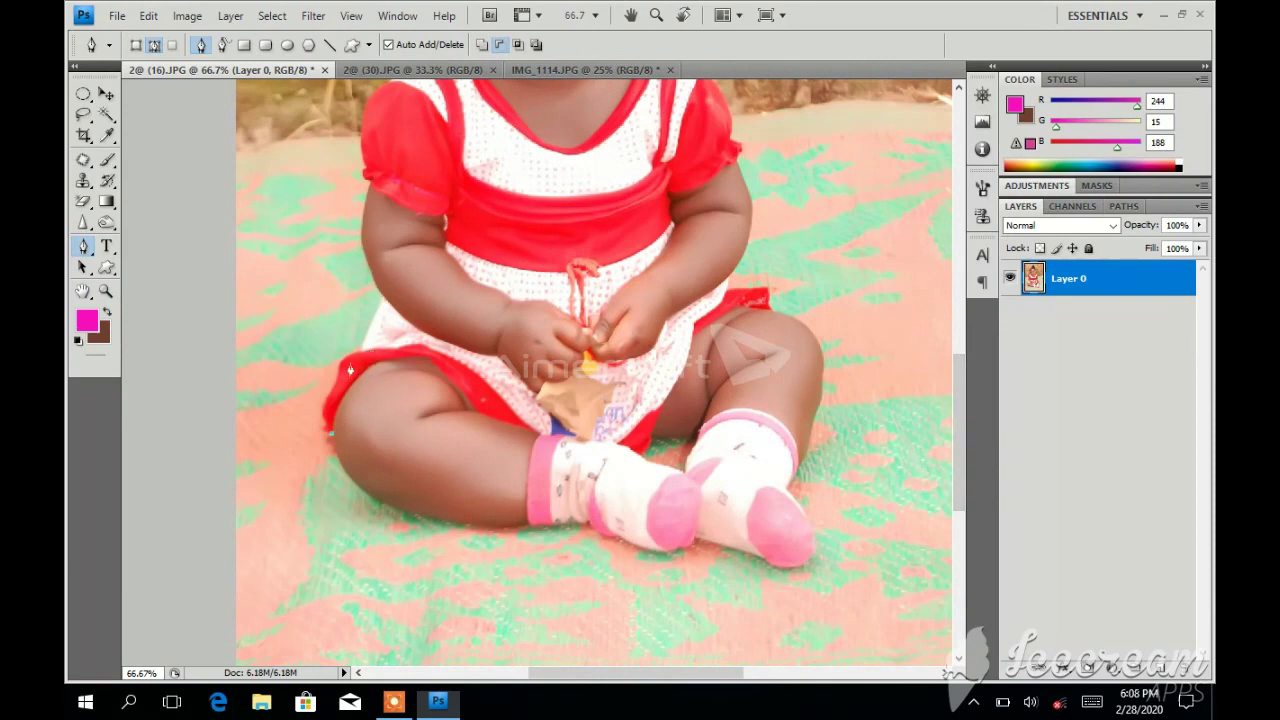
Place Pen anchors from the shorts edge up the arm toward the shoulder
drag(342, 363, 372, 297)
alt+click(344, 369)
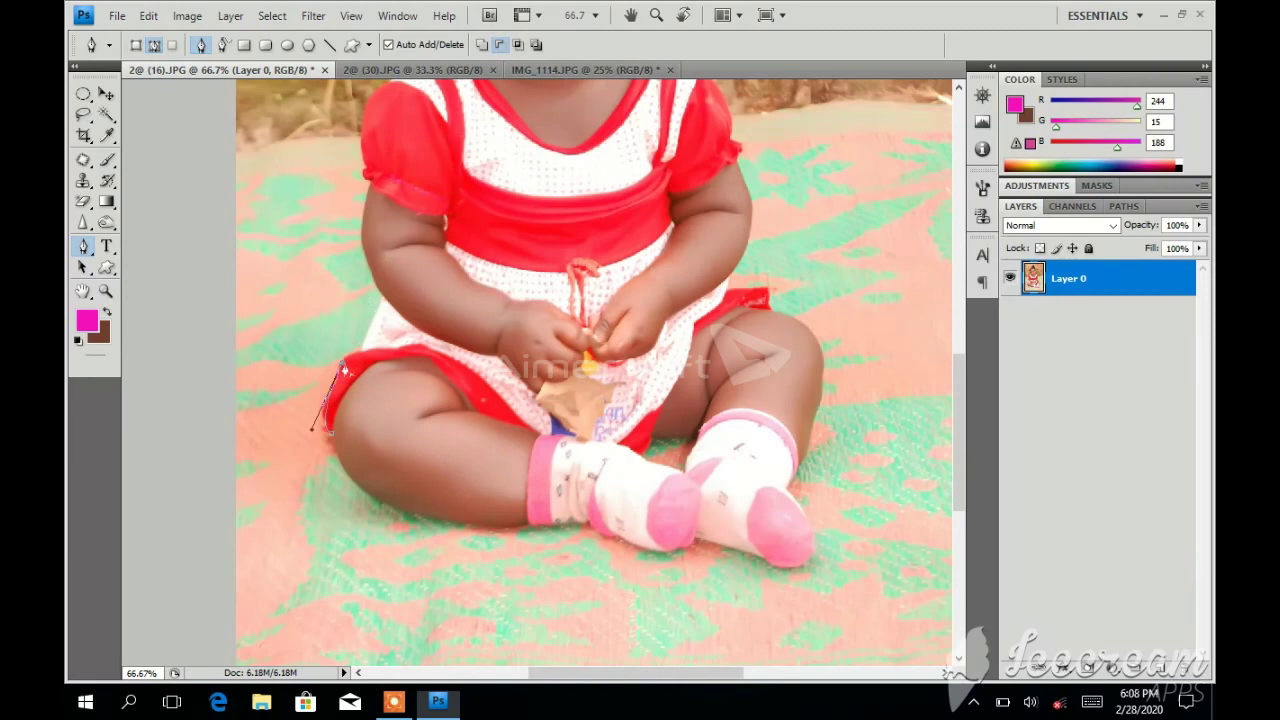
click(364, 359)
click(380, 298)
drag(368, 186, 388, 116)
drag(955, 400, 957, 322)
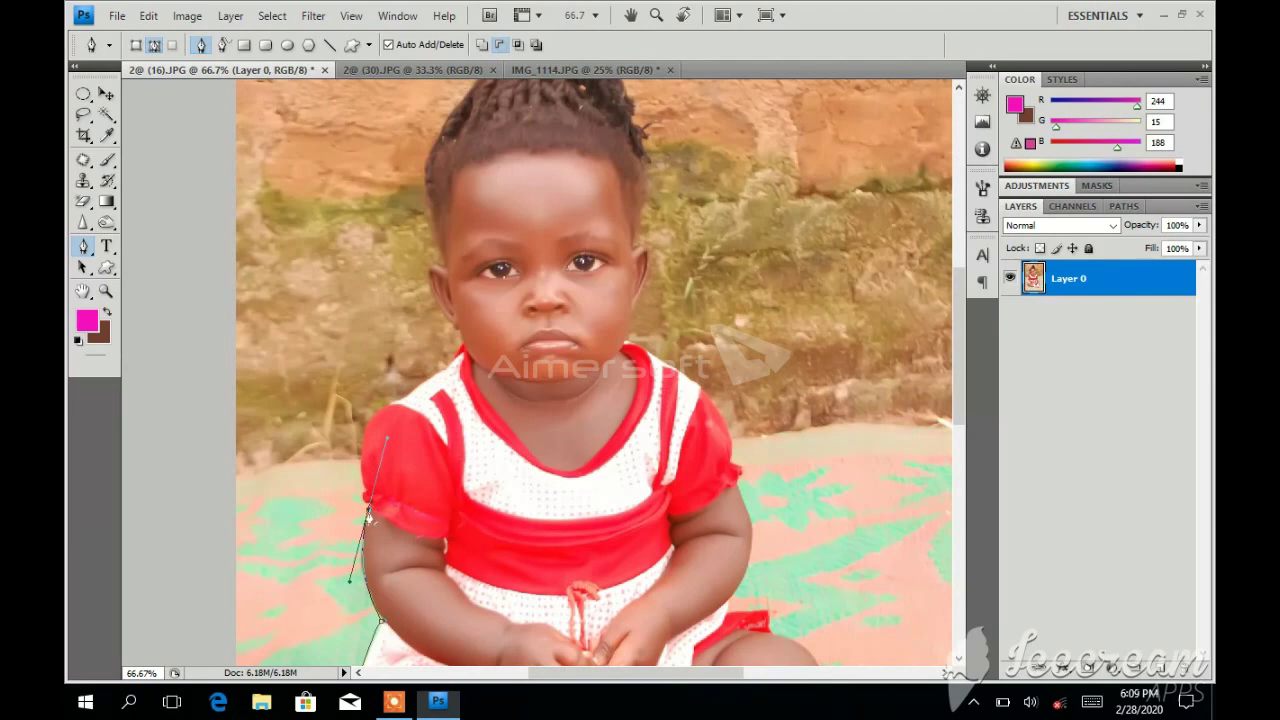
Extend the path with anchors over the shoulder, the collar and beside the ear
alt+click(369, 511)
drag(382, 411, 421, 390)
click(470, 348)
drag(443, 271, 480, 285)
drag(960, 364, 953, 309)
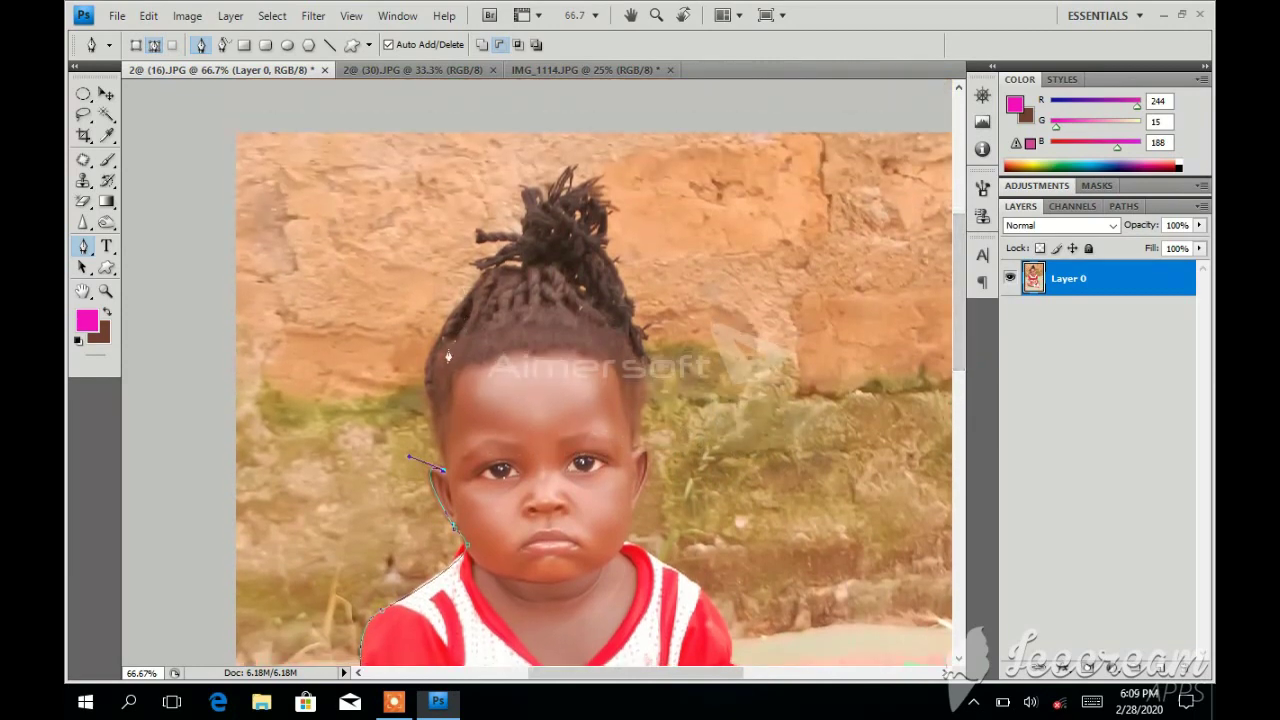
Trace the path up the hair, over the top tuft and down the right cheek
drag(444, 320, 449, 323)
drag(484, 270, 493, 270)
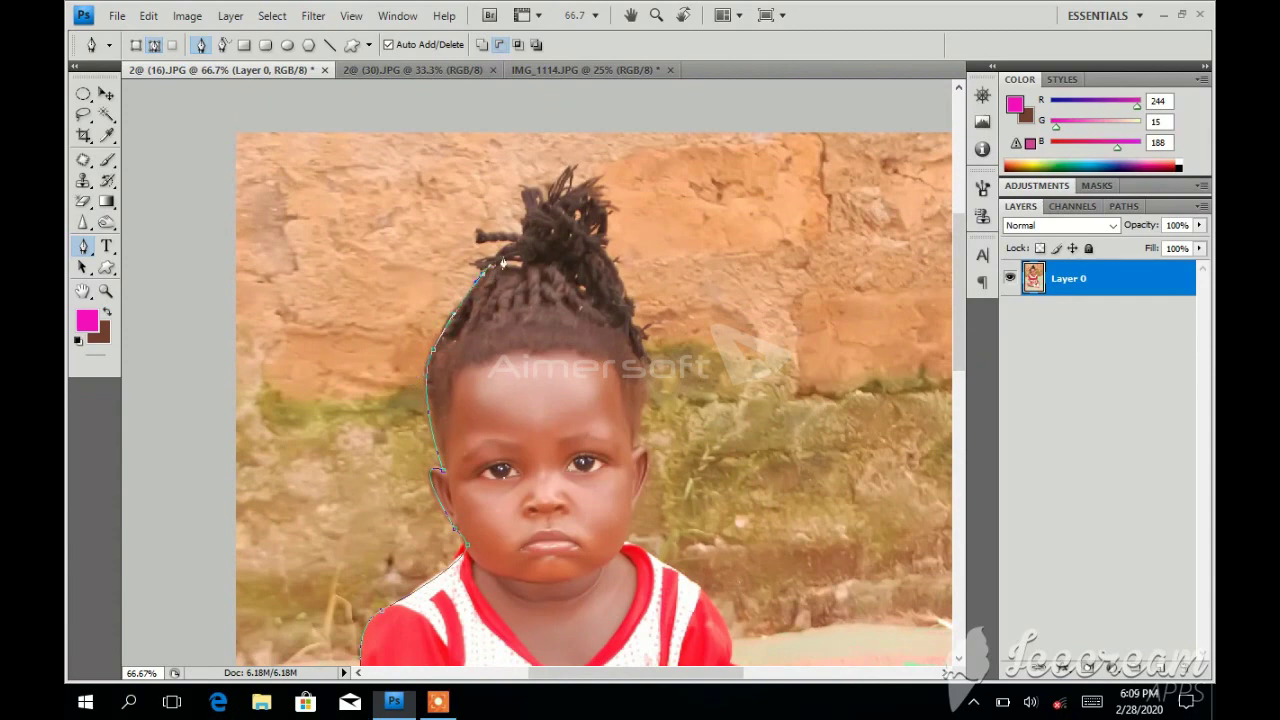
click(512, 244)
click(527, 213)
click(597, 232)
click(643, 340)
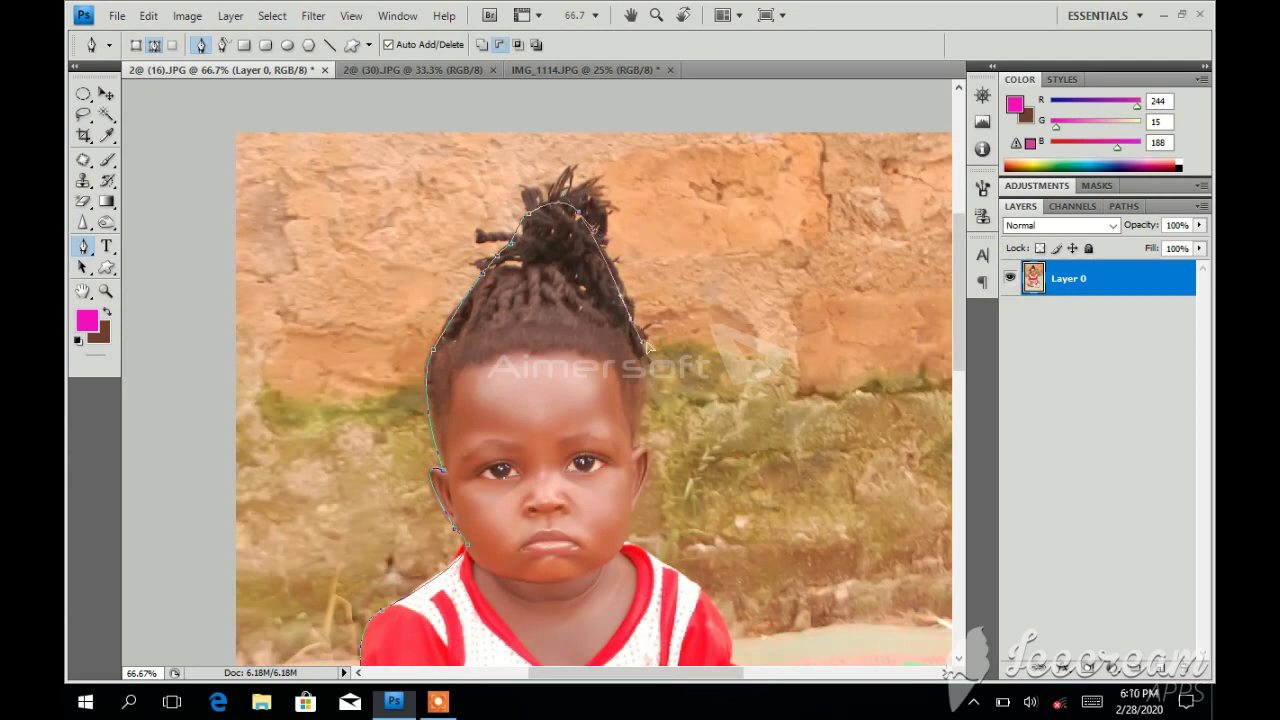
click(633, 452)
click(617, 561)
drag(619, 563, 610, 578)
click(638, 510)
click(624, 549)
Continue the path along the right sleeve and down the arm, redoing the arm curve
drag(963, 349, 963, 446)
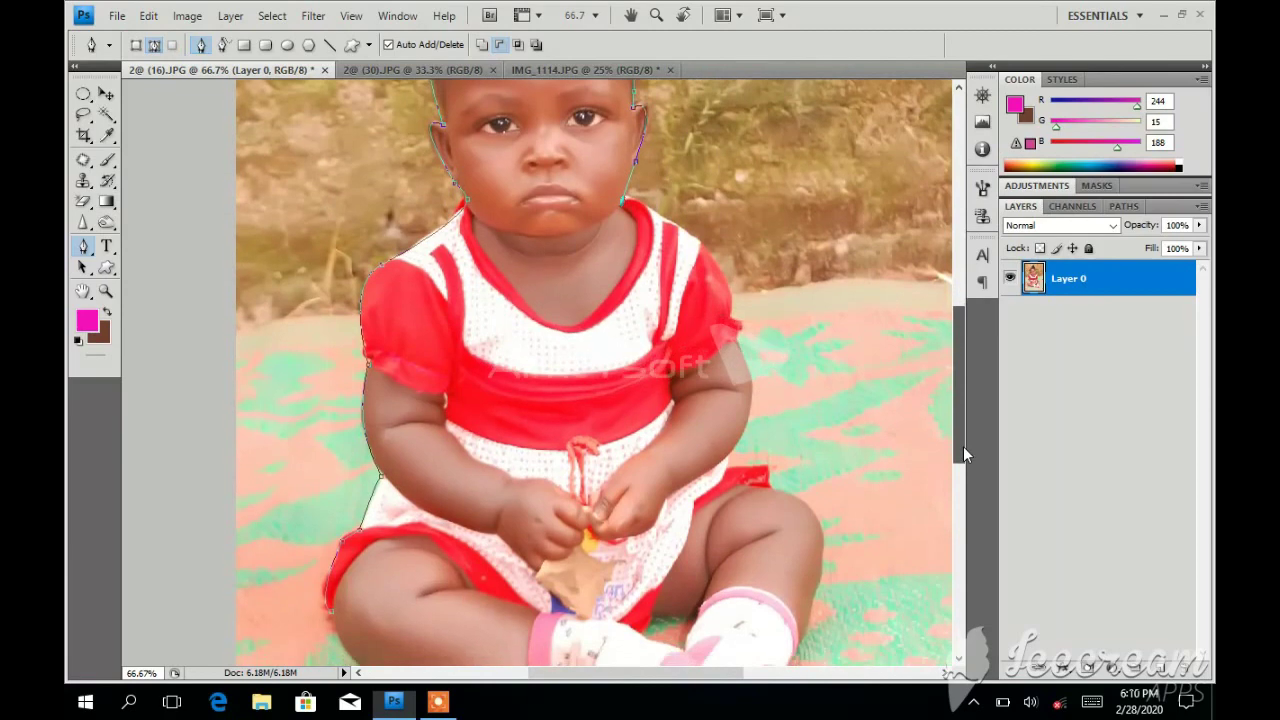
drag(728, 320, 739, 425)
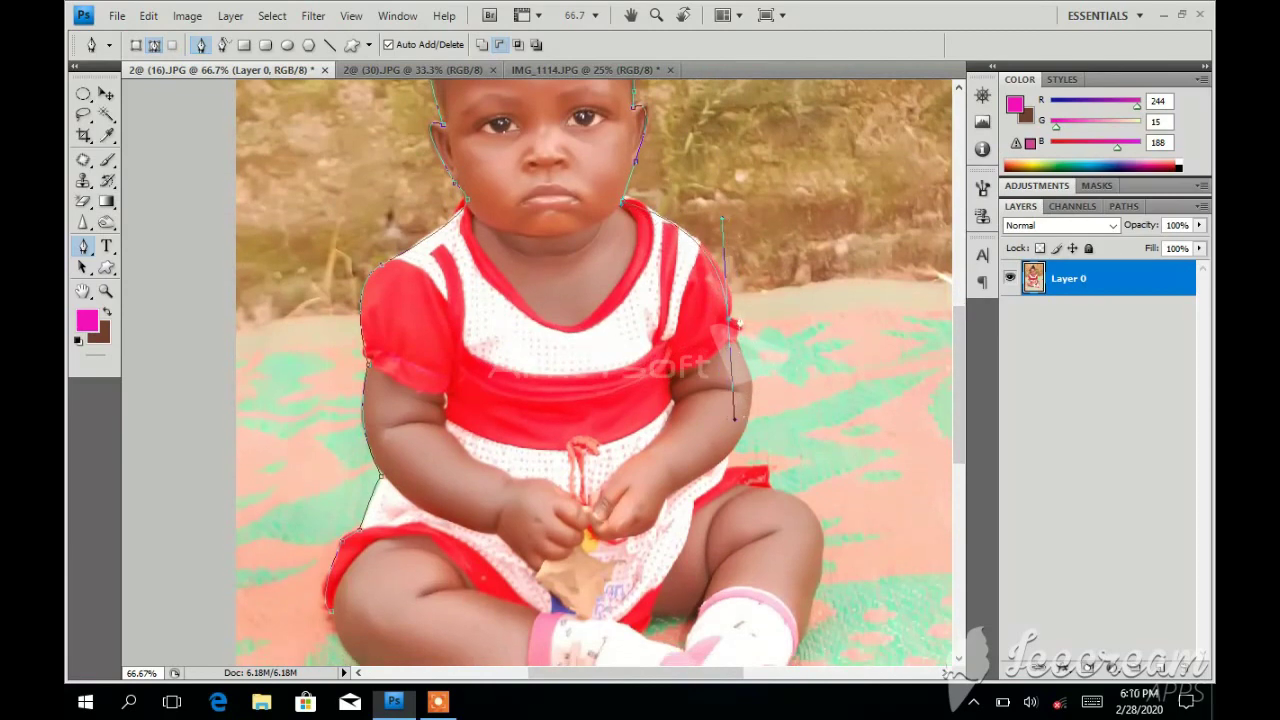
alt+click(732, 325)
click(736, 332)
click(724, 464)
key(ctrl+z)
drag(730, 453, 682, 478)
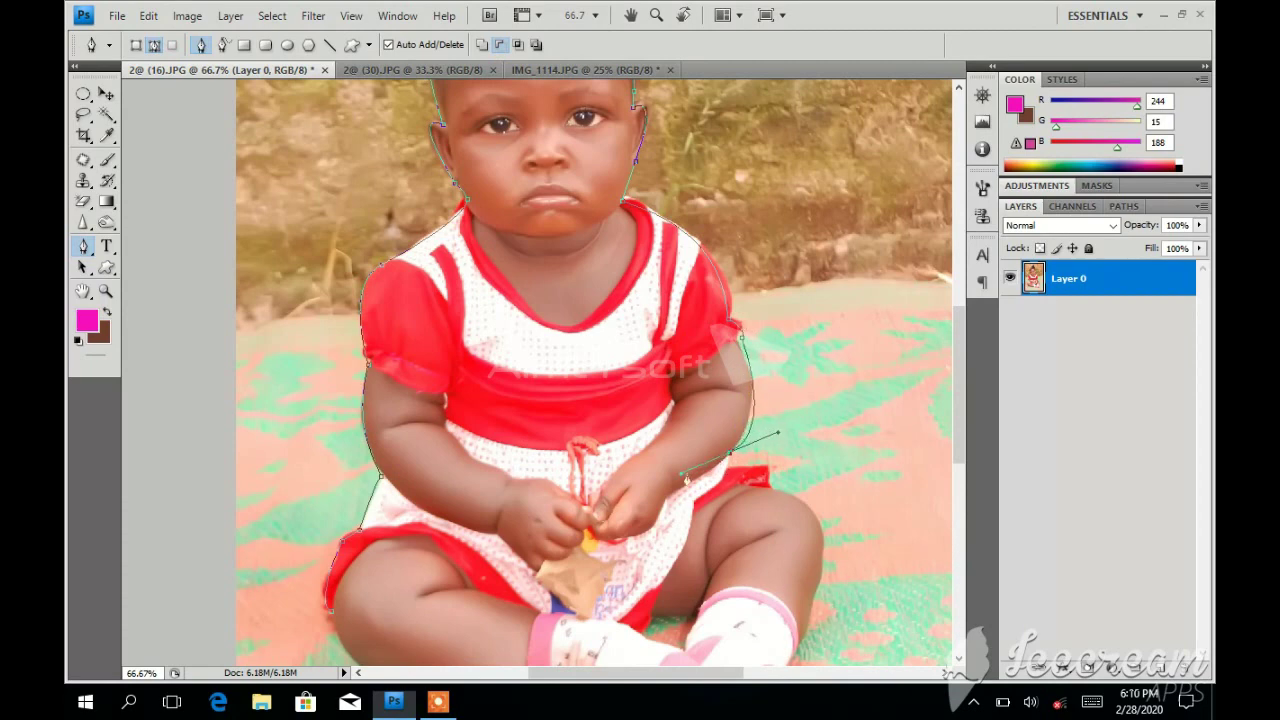
key(ctrl+z)
key(super)
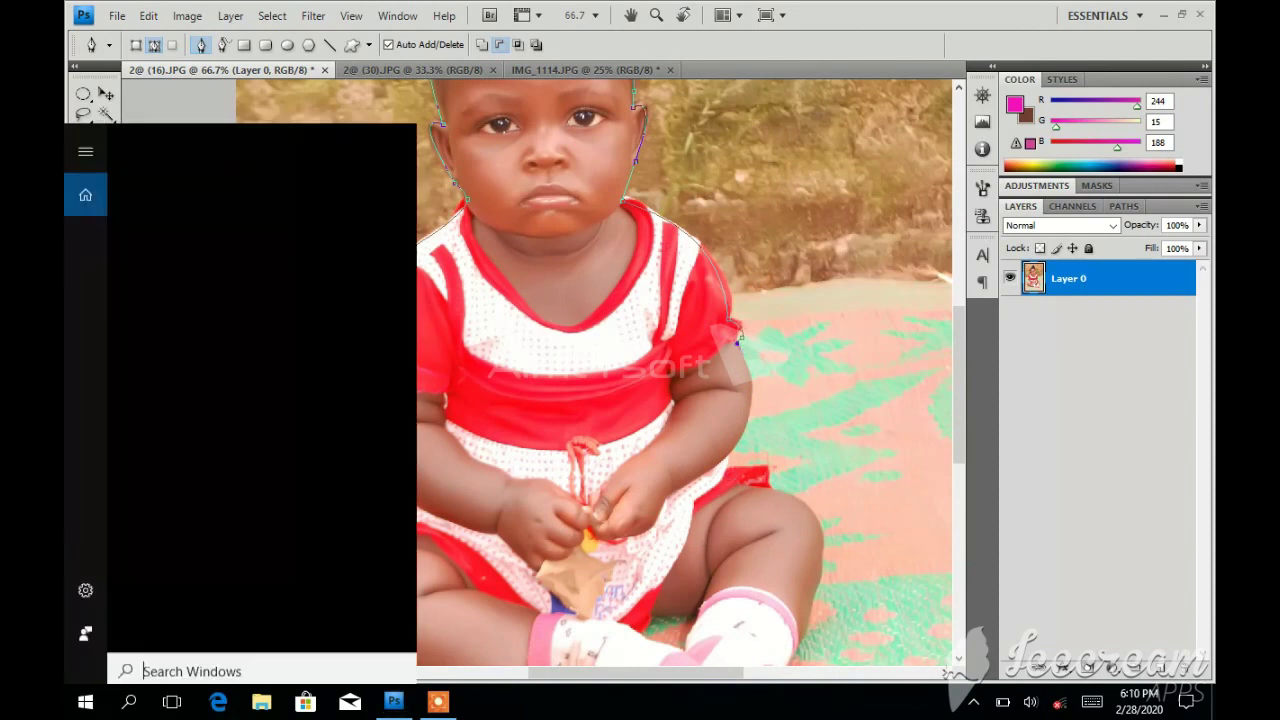
key(Escape)
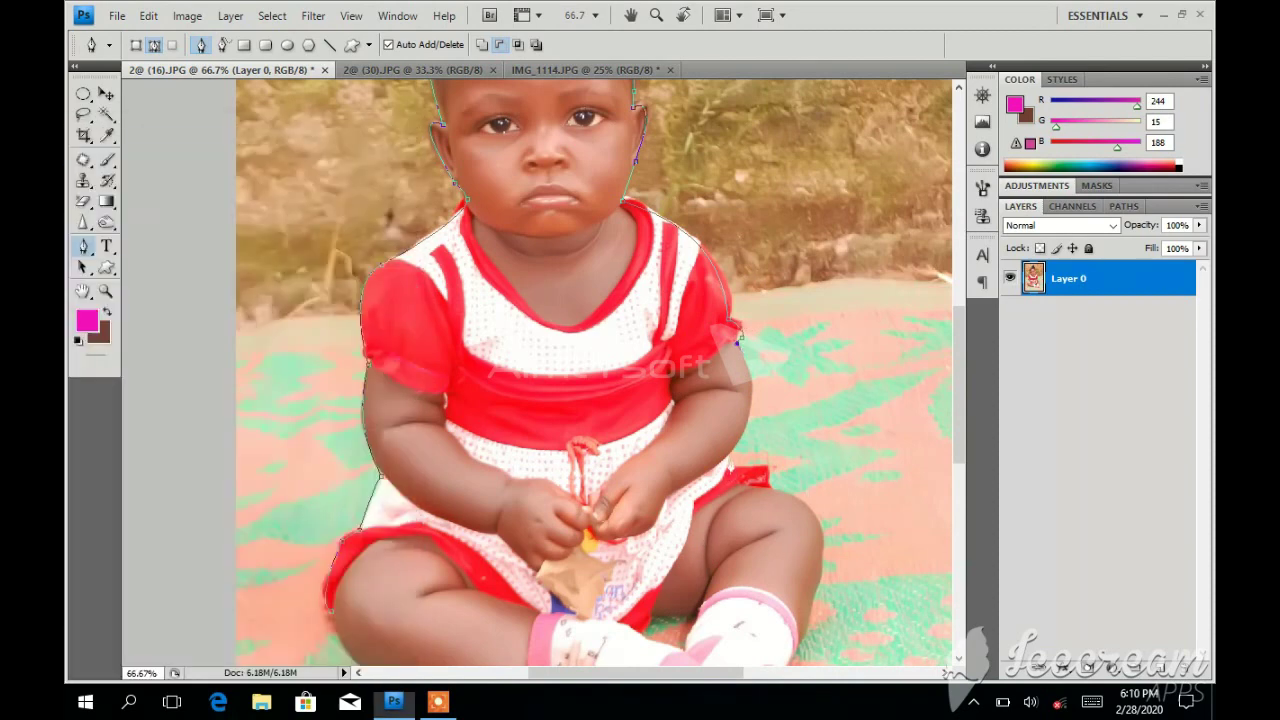
drag(731, 465, 690, 548)
alt+click(731, 465)
drag(957, 433, 962, 456)
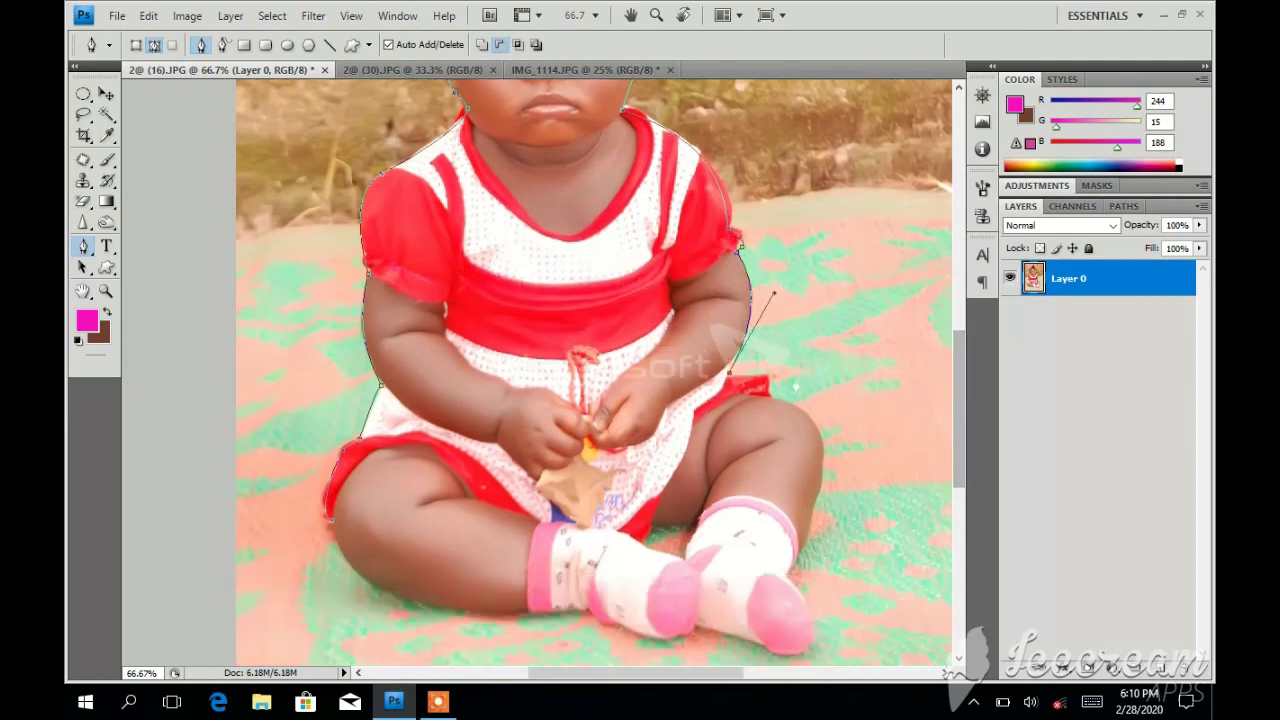
Carry the path from the skirt hem down the leg, under the foot and sock
click(762, 403)
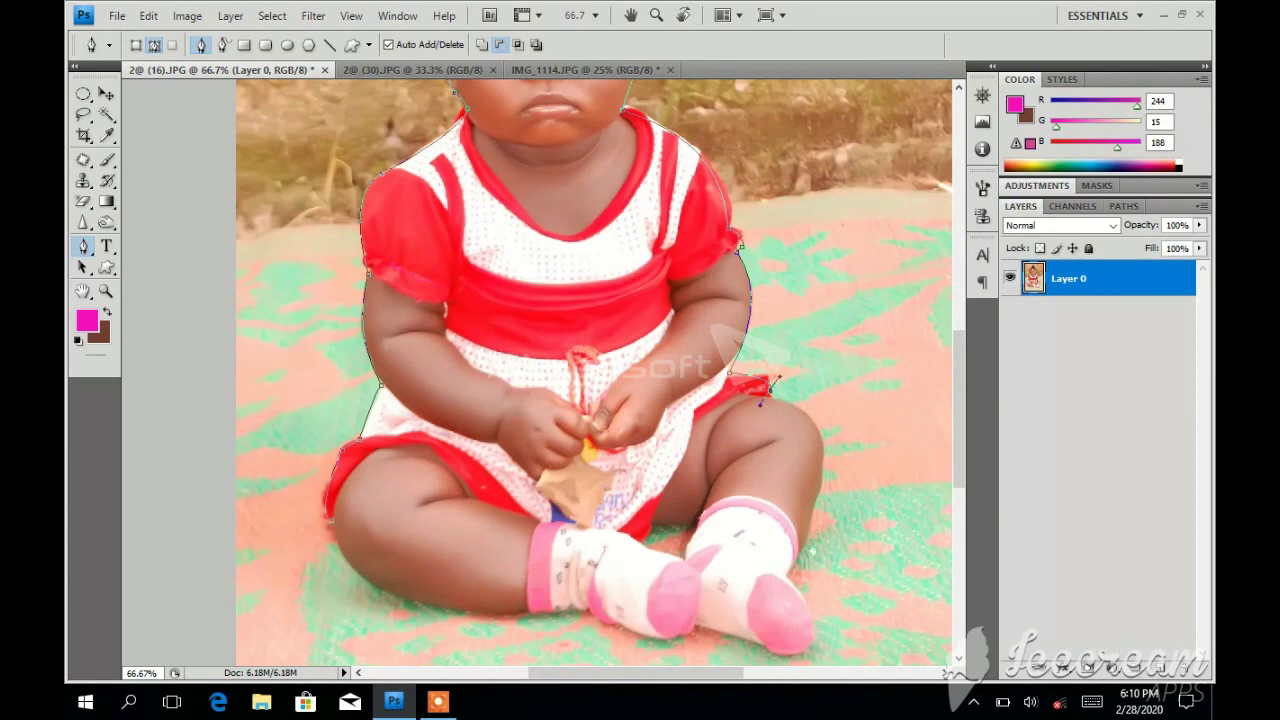
mouse_move(803, 561)
mouse_down()
mouse_move(750, 664)
mouse_move(738, 641)
mouse_up()
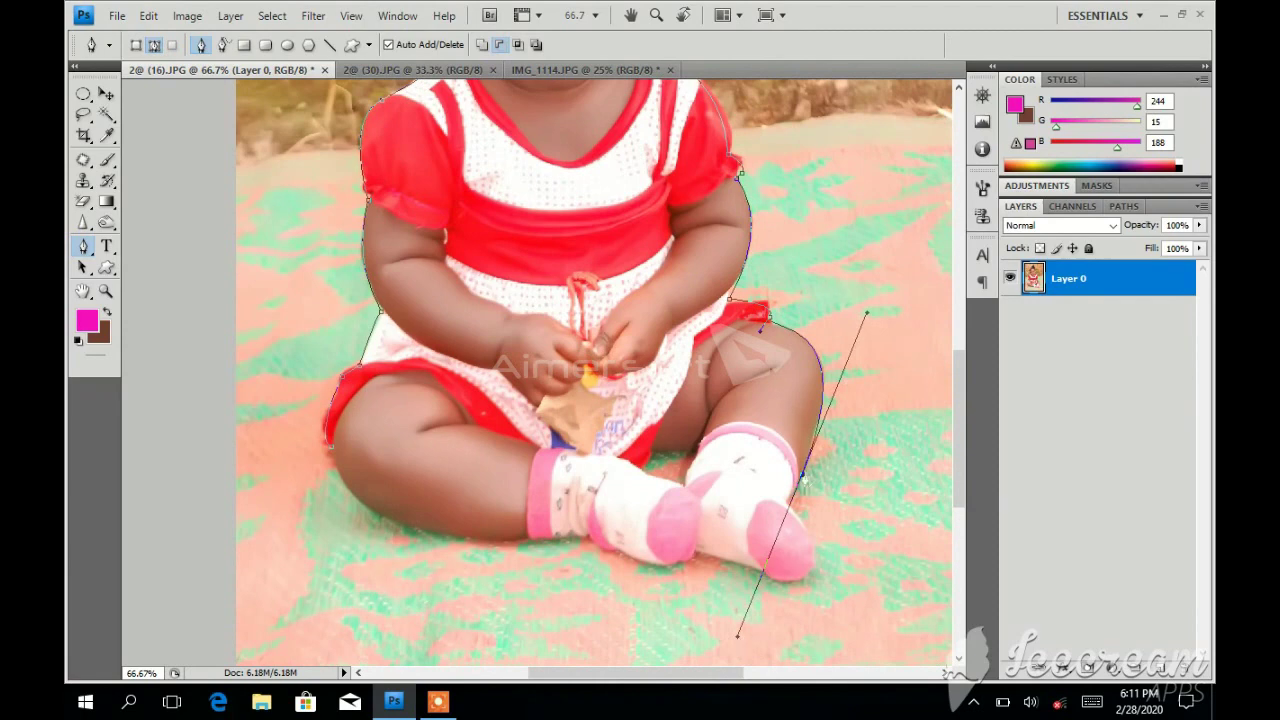
alt+click(803, 476)
click(789, 505)
drag(766, 576, 679, 555)
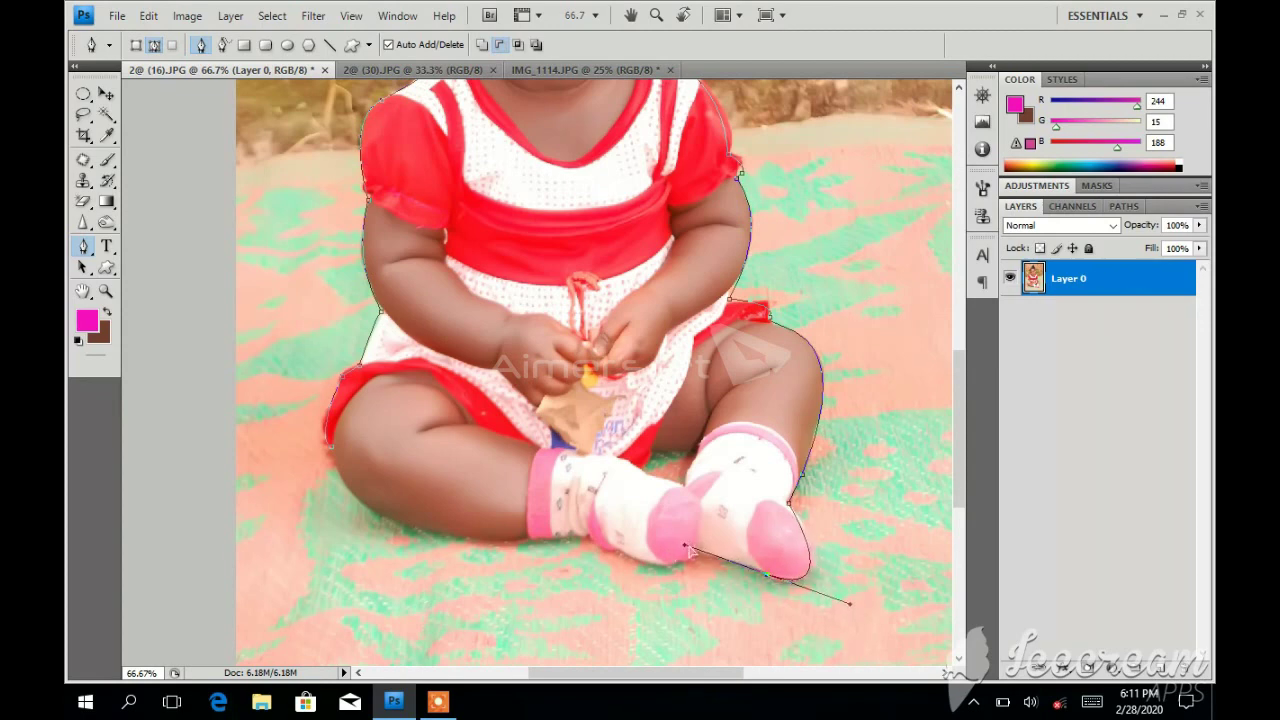
alt+click(770, 578)
drag(593, 539, 500, 497)
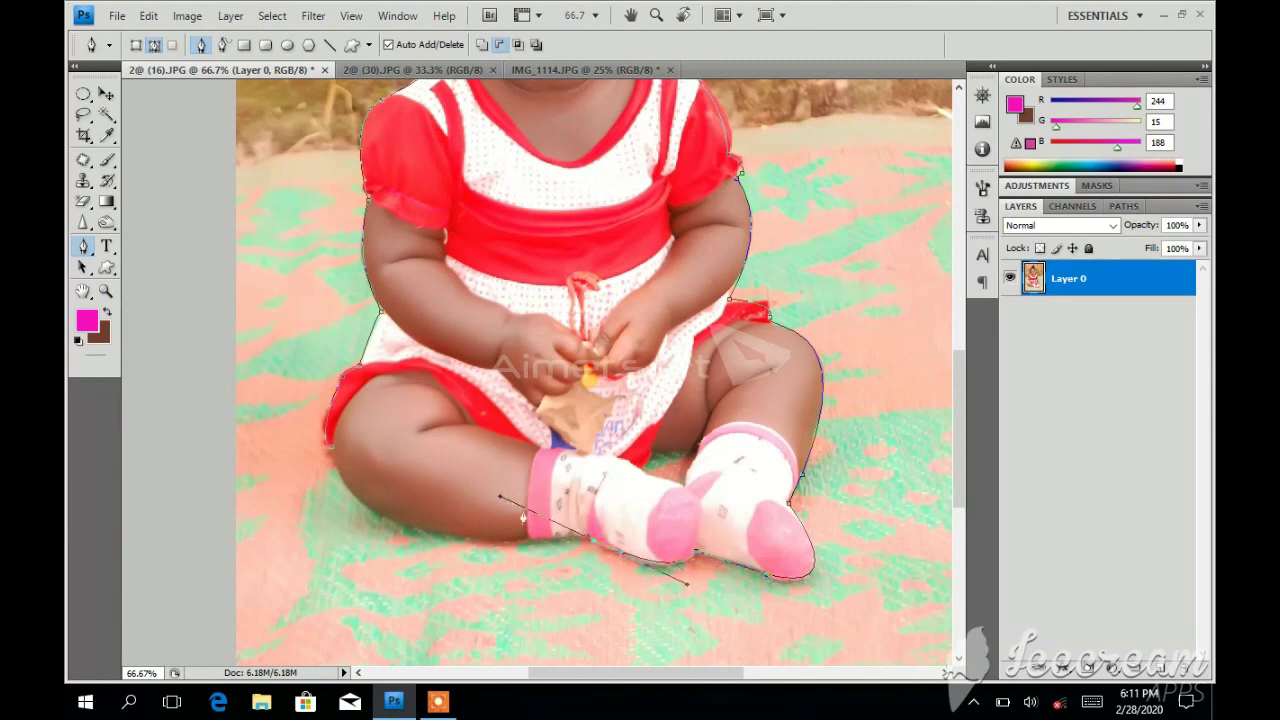
alt+click(594, 541)
Trace up the left leg and close the path at its starting anchor
drag(402, 522, 336, 497)
alt+click(401, 522)
drag(331, 448, 313, 420)
click(334, 398)
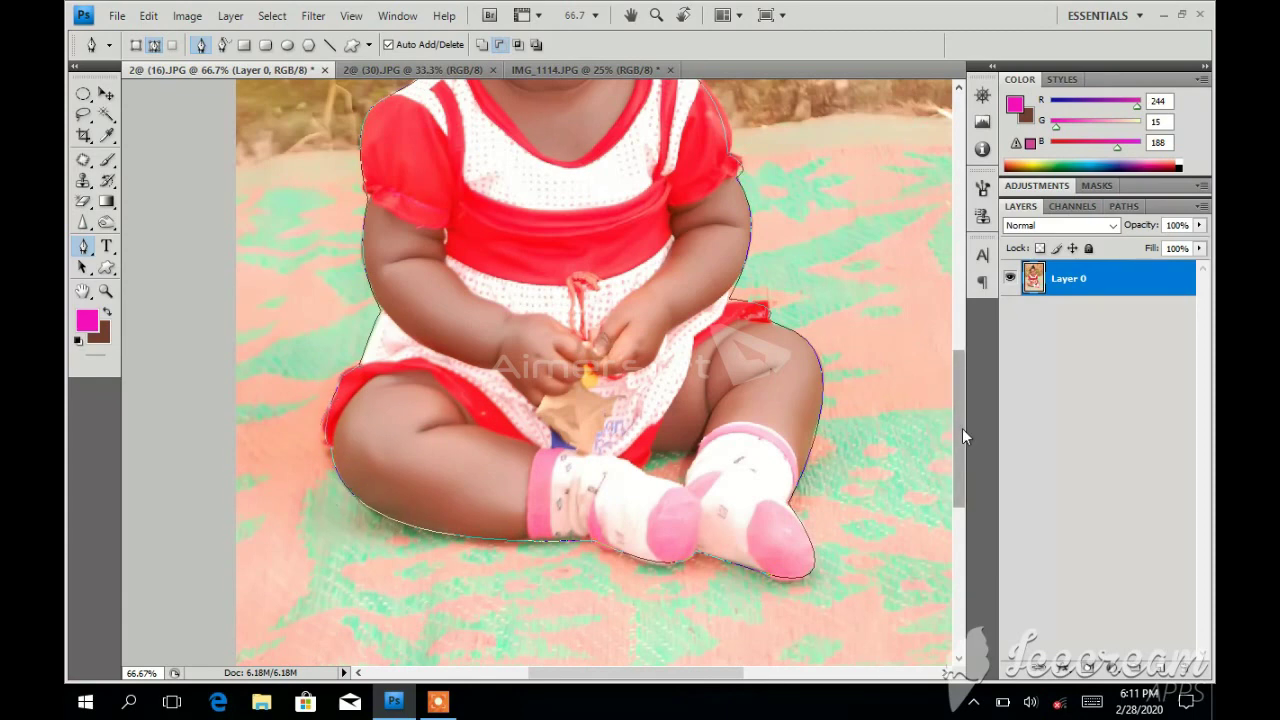
drag(962, 425, 945, 348)
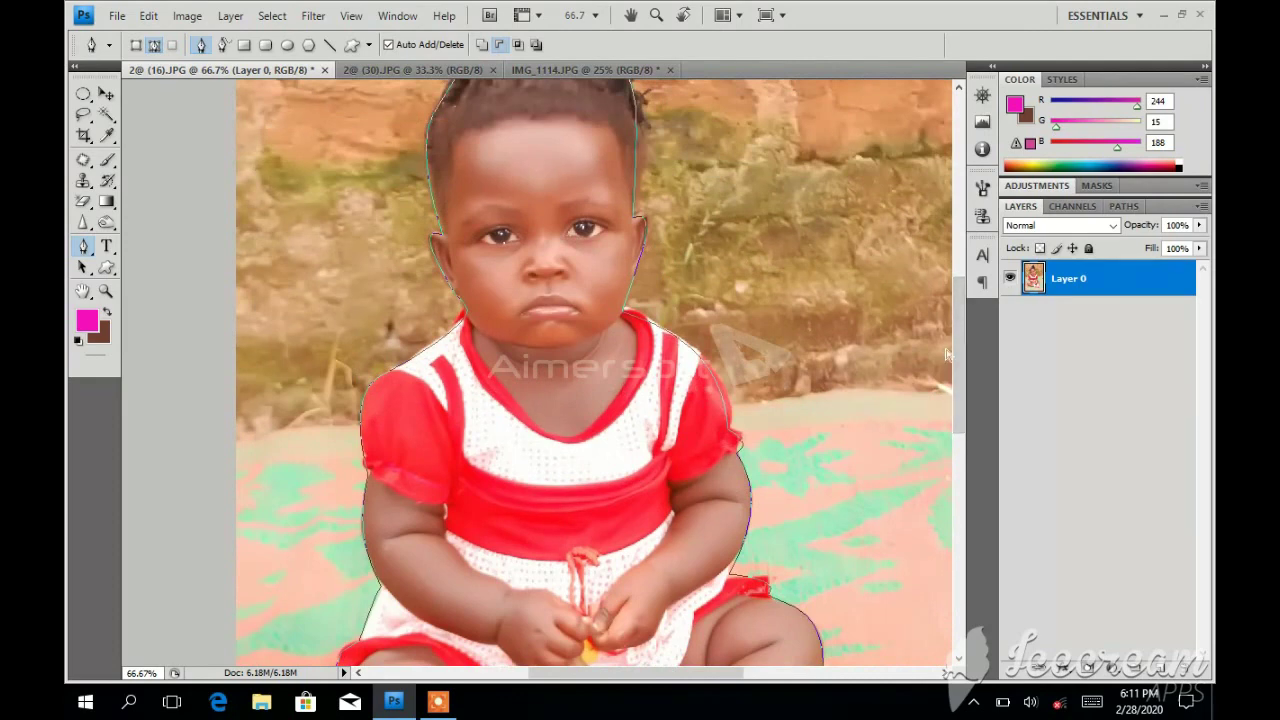
Zoom out until the whole photo fits, then return to the Pen tool
click(105, 291)
click(151, 44)
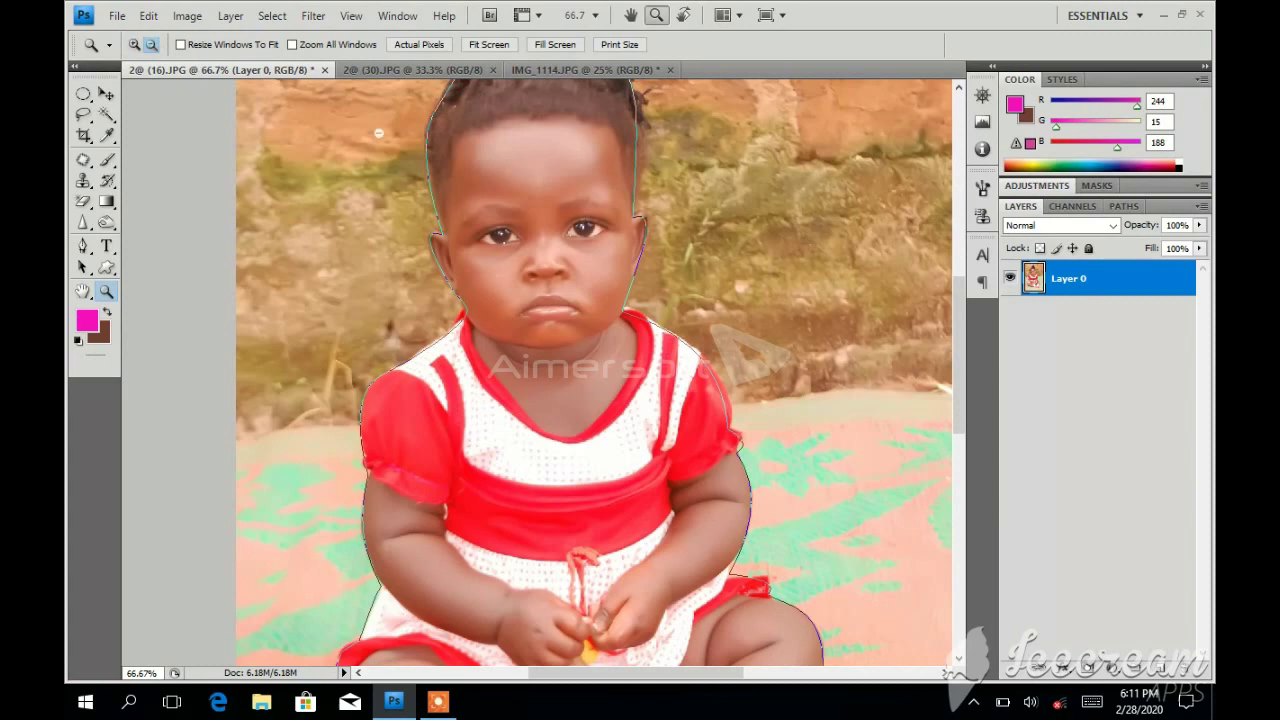
click(479, 222)
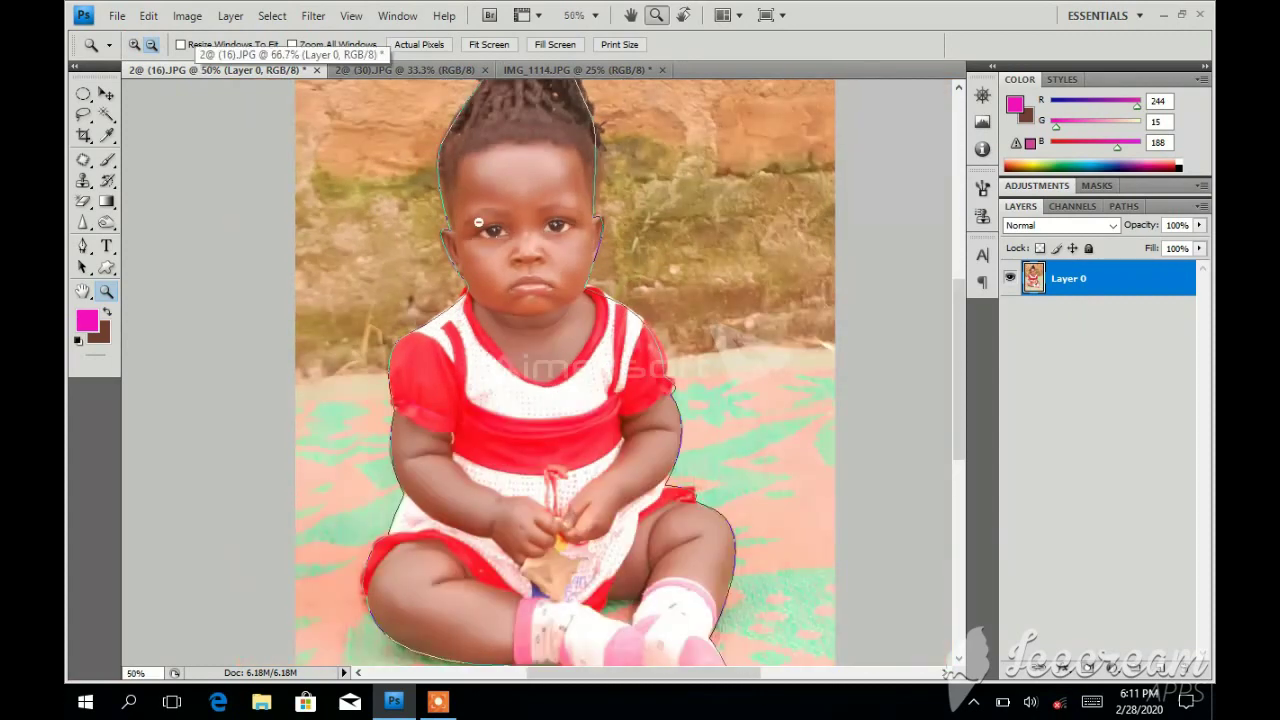
click(527, 235)
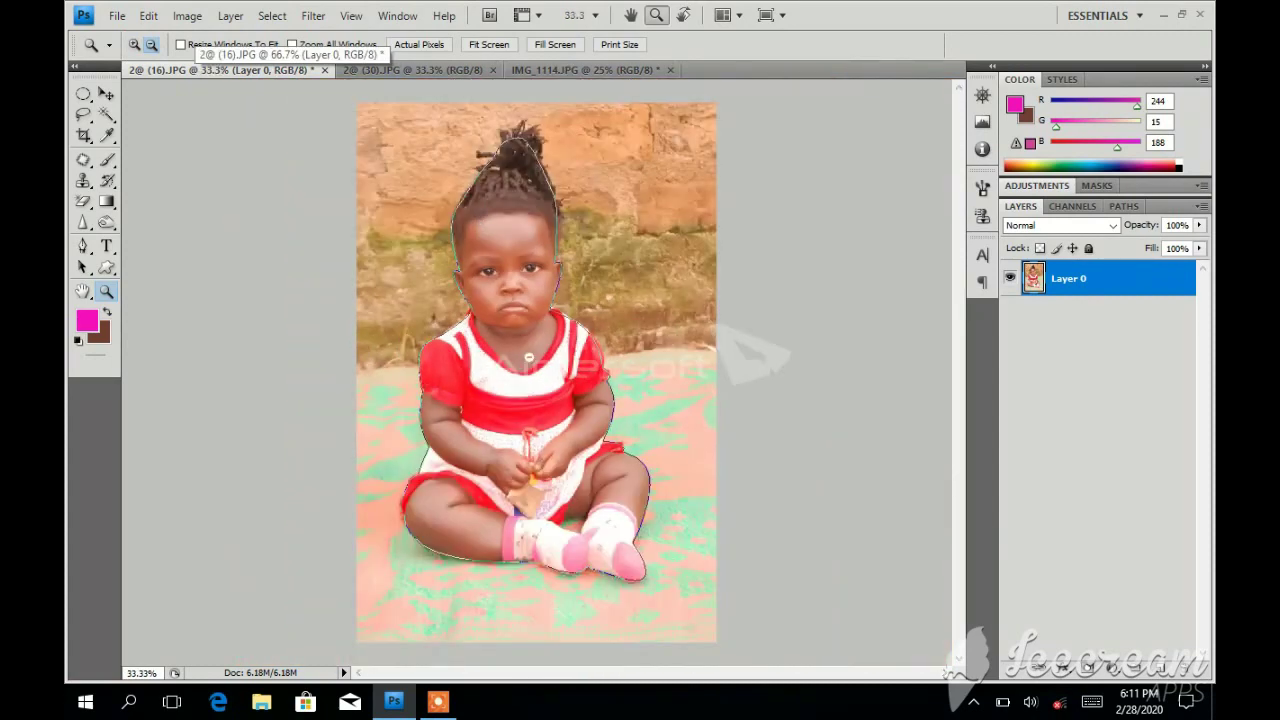
click(106, 93)
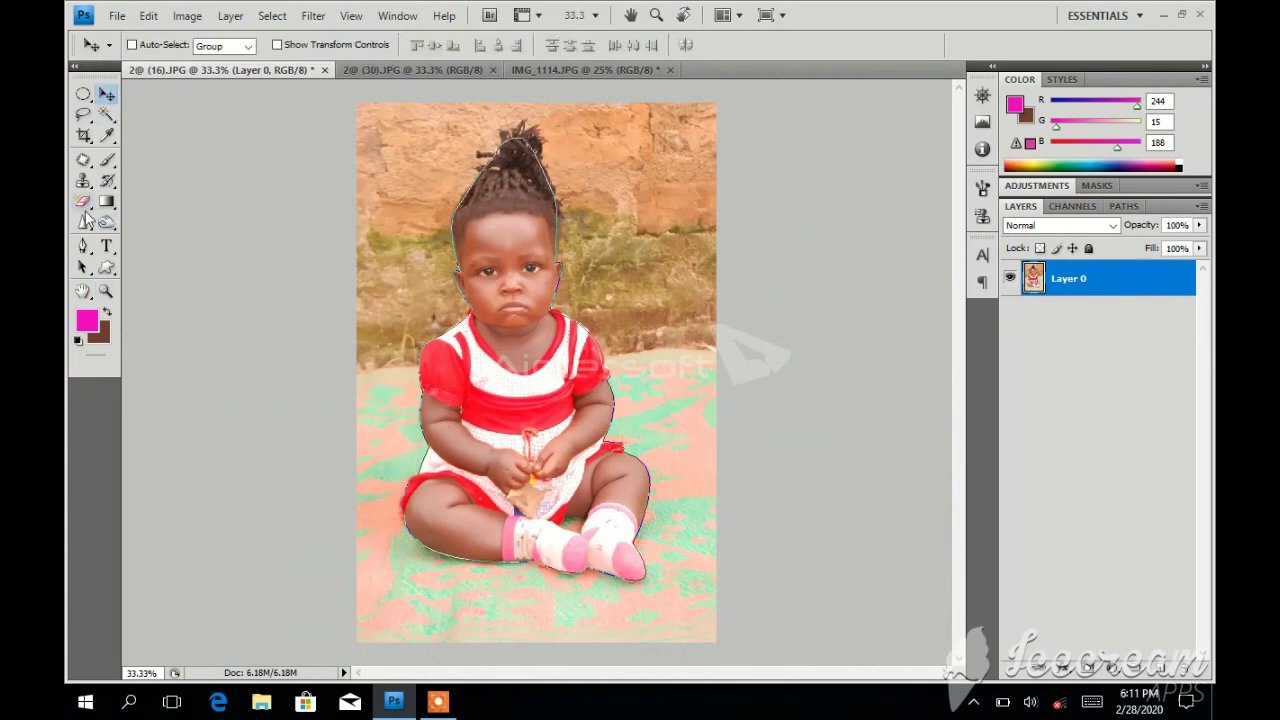
click(83, 246)
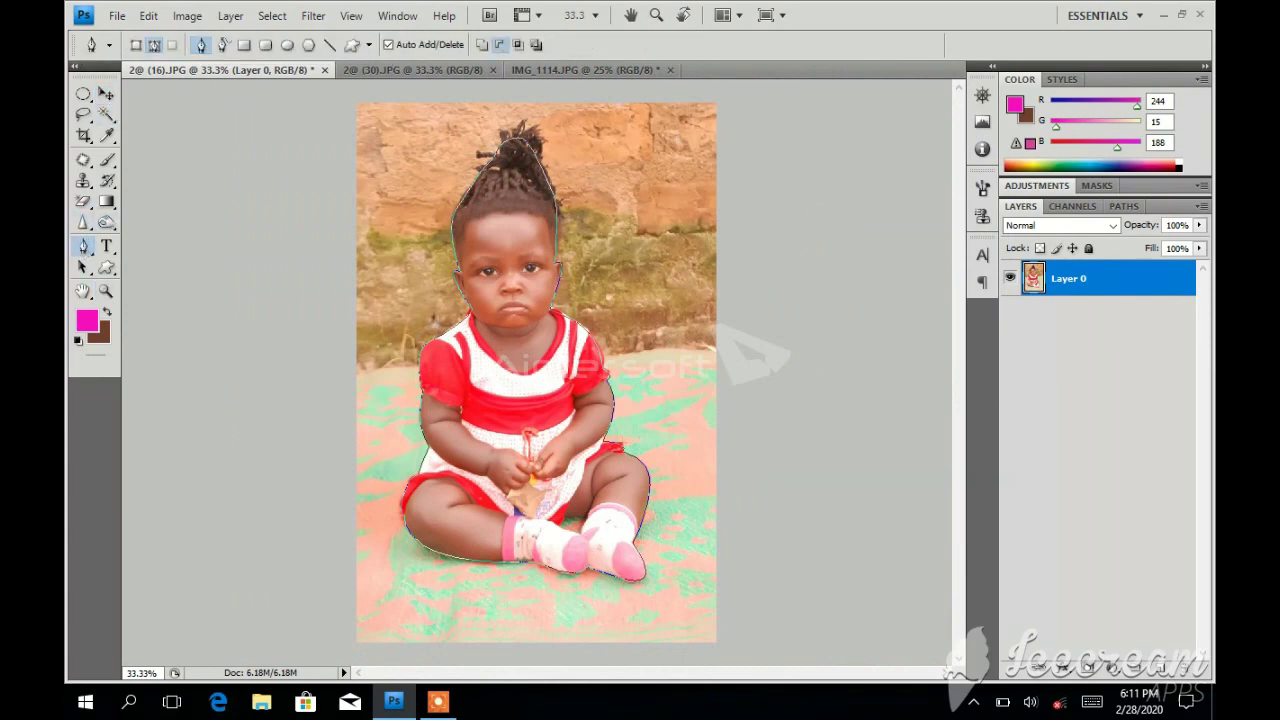
Convert the path into a selection using Make Selection with 0 feather radius
right_click(514, 368)
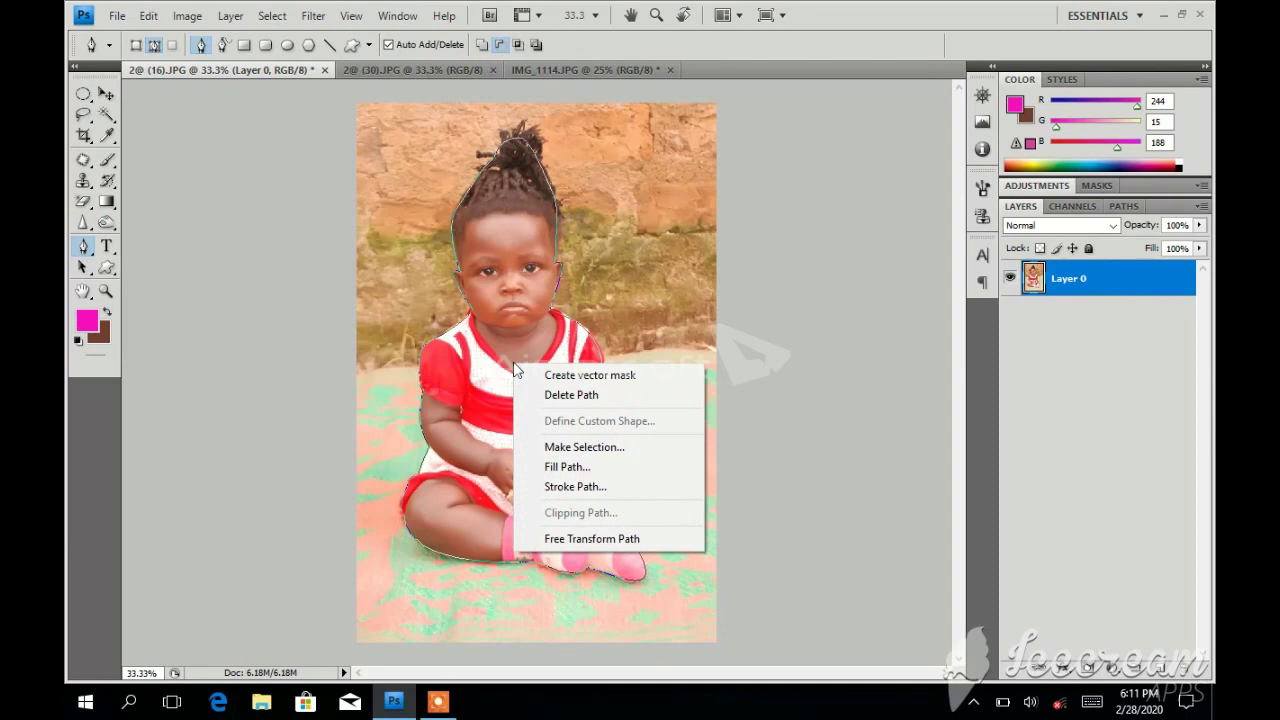
click(571, 456)
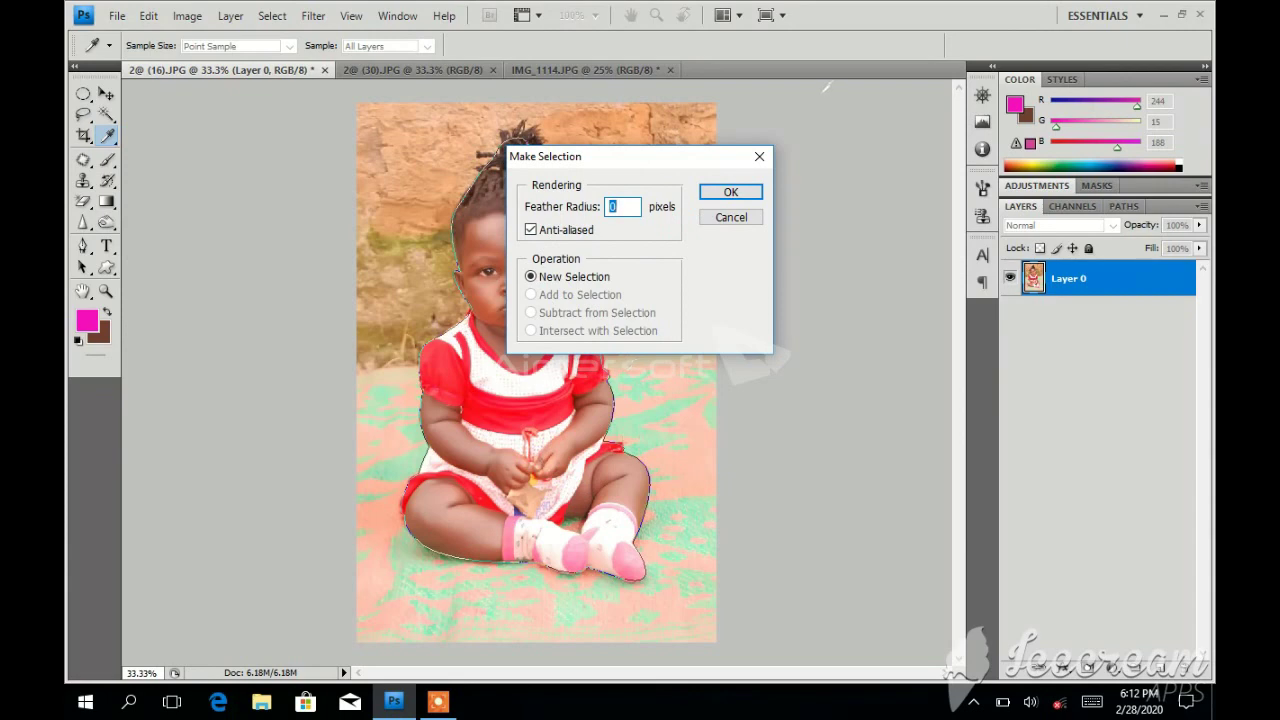
click(731, 191)
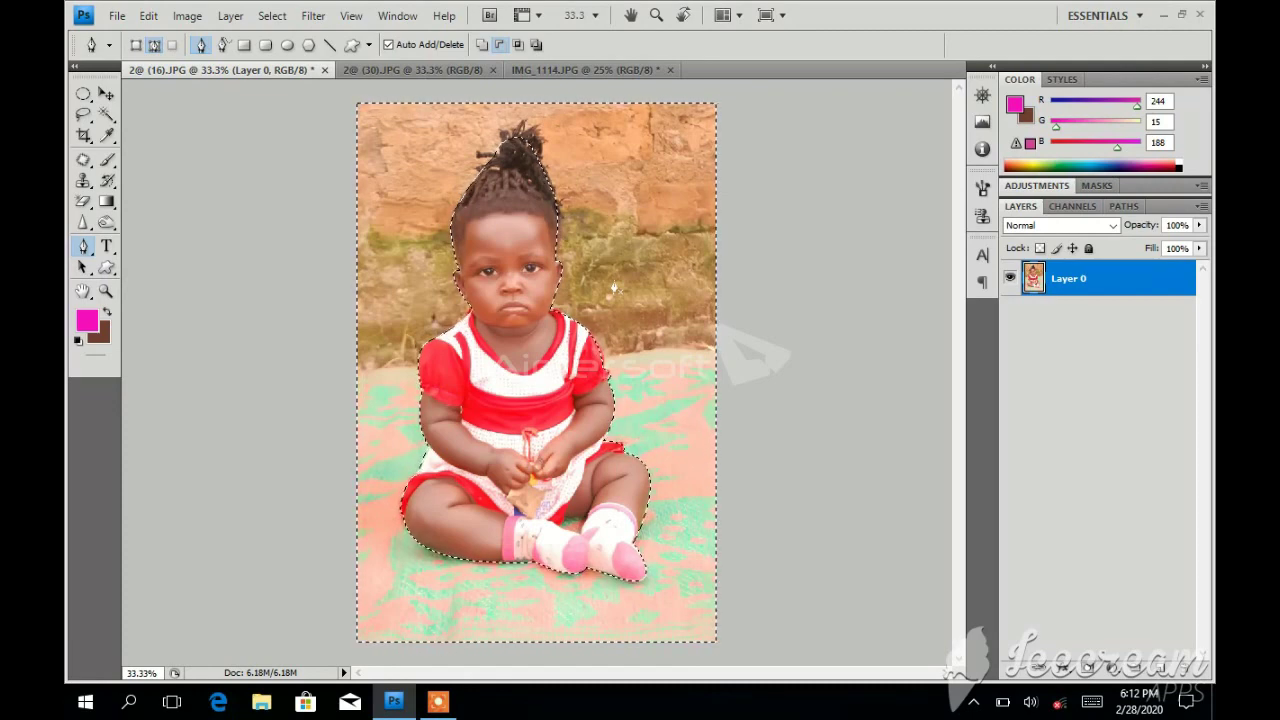
Invert the selection so only the girl is selected, and copy her onto a new Layer 1
key(i)
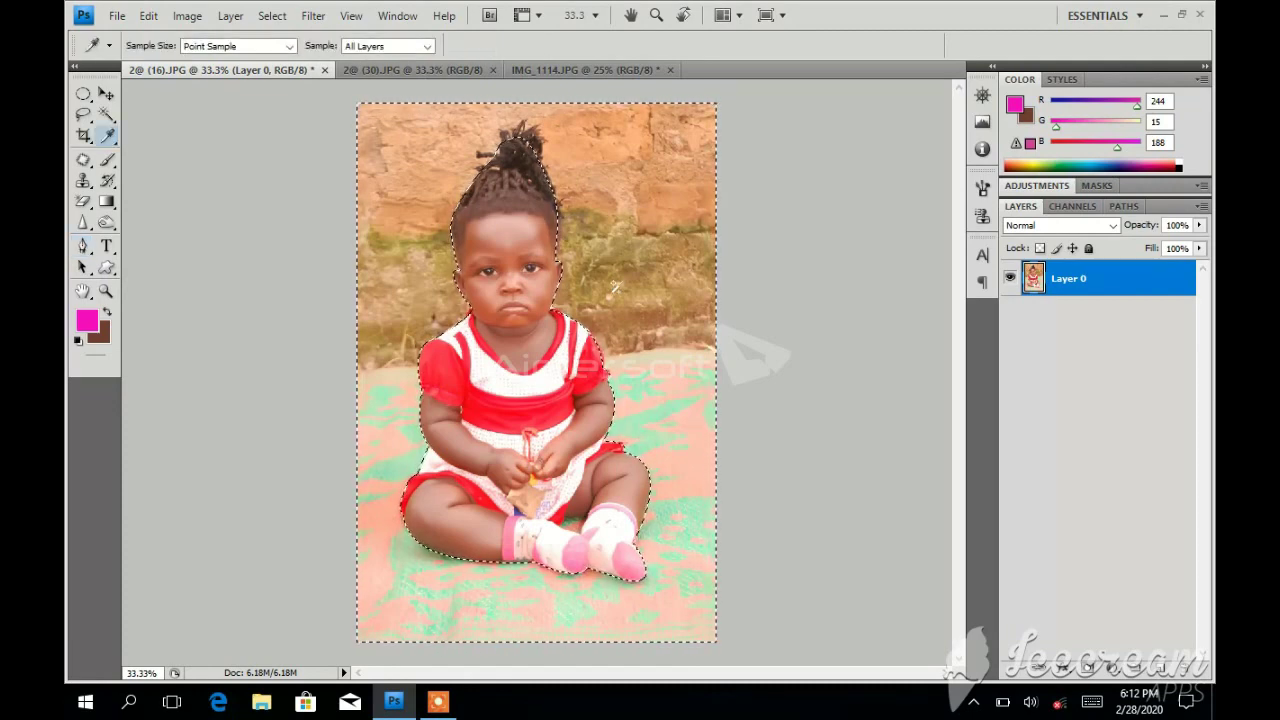
key(shift+i)
key(ctrl+shift+i)
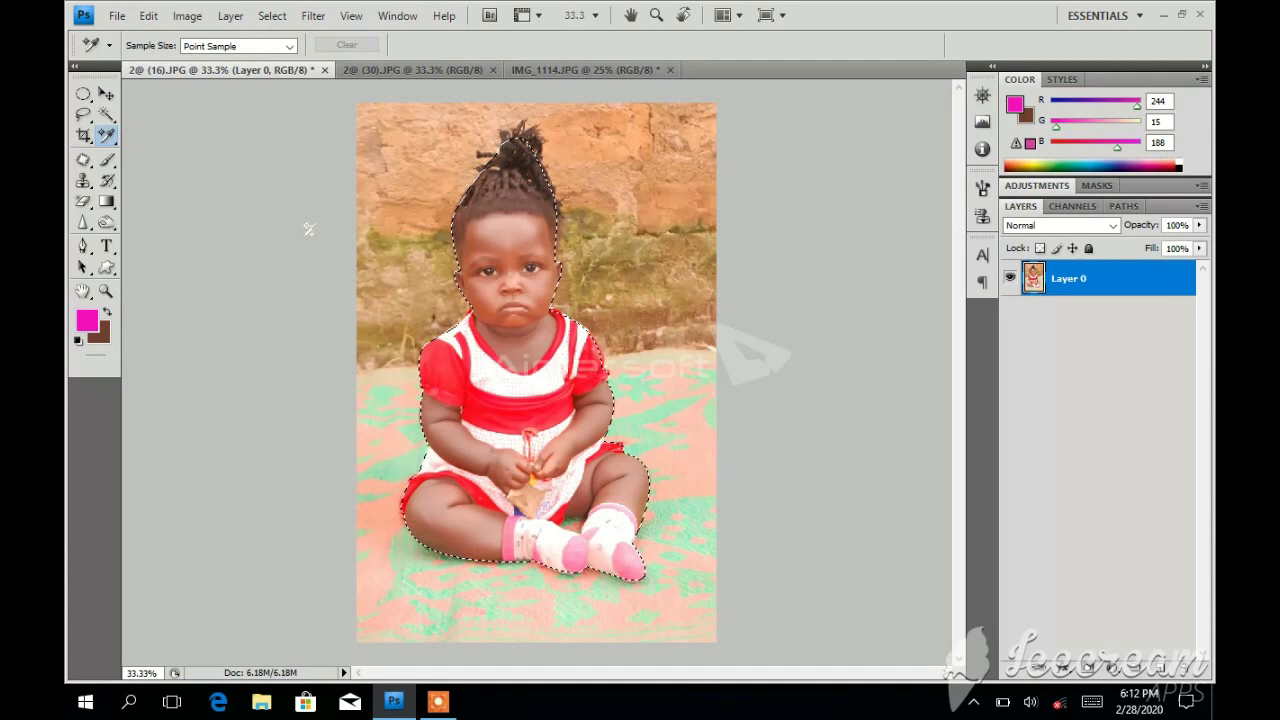
click(190, 16)
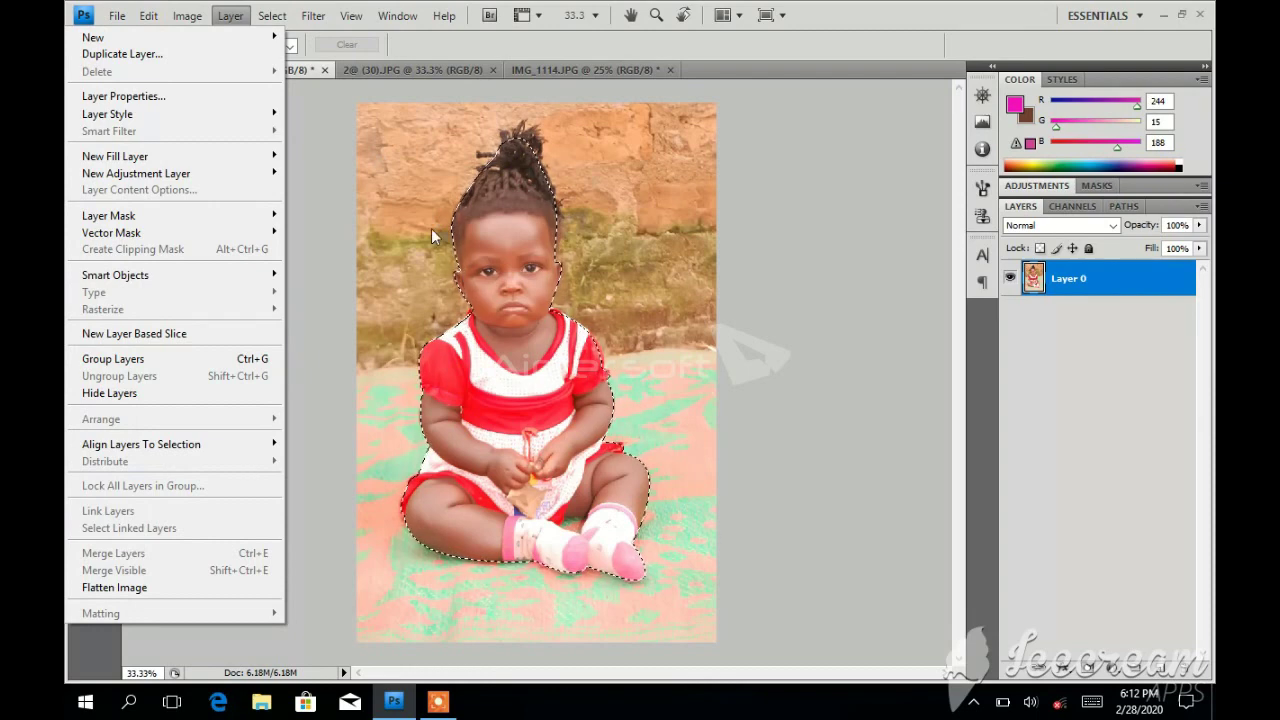
click(431, 228)
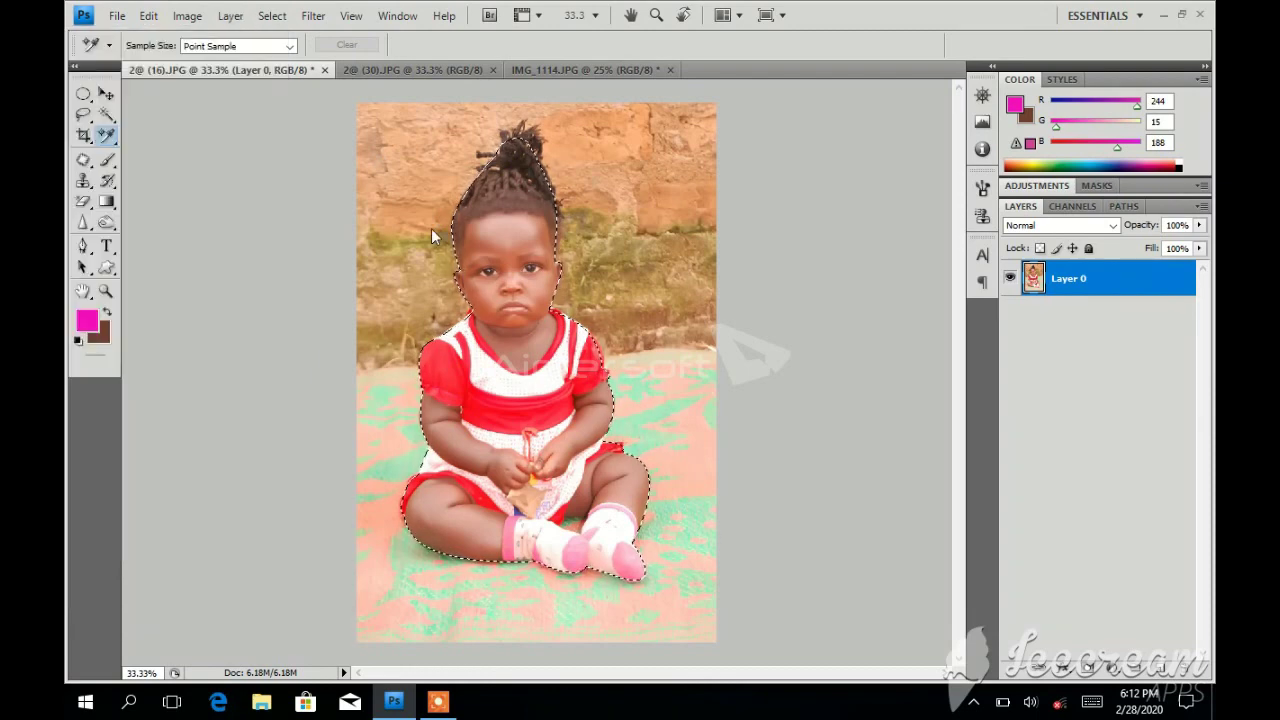
click(106, 93)
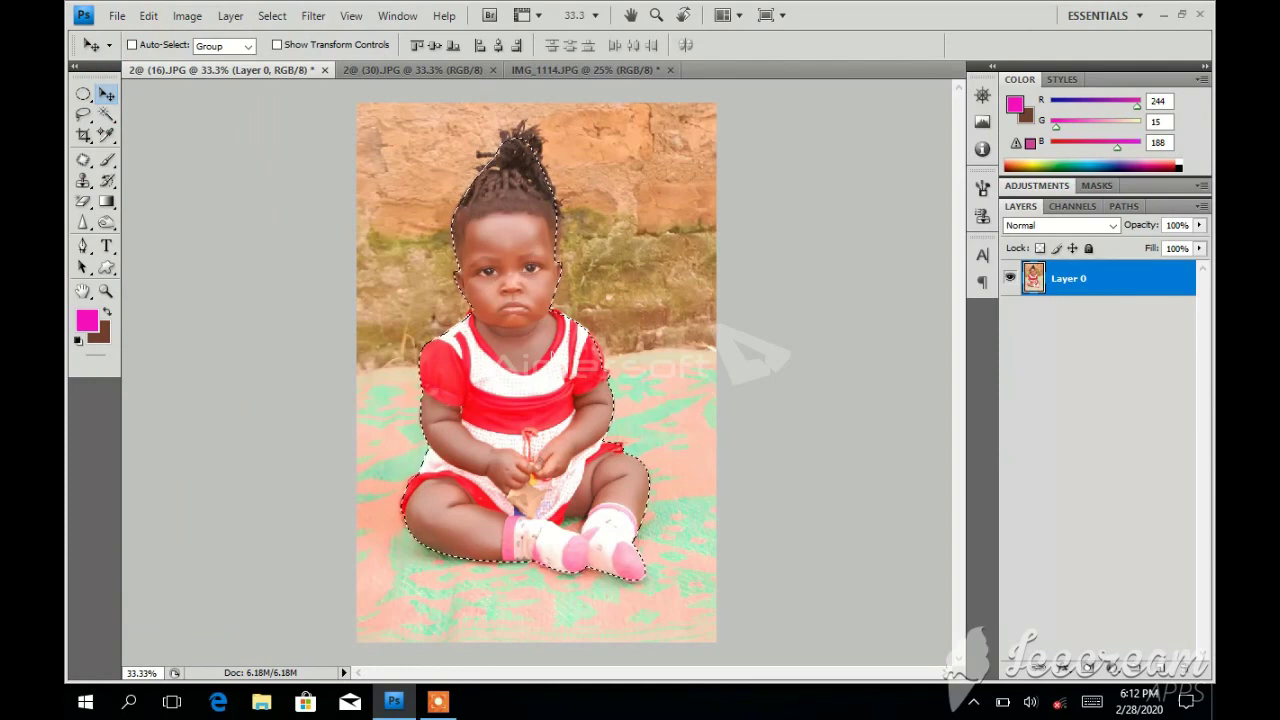
key(ctrl+j)
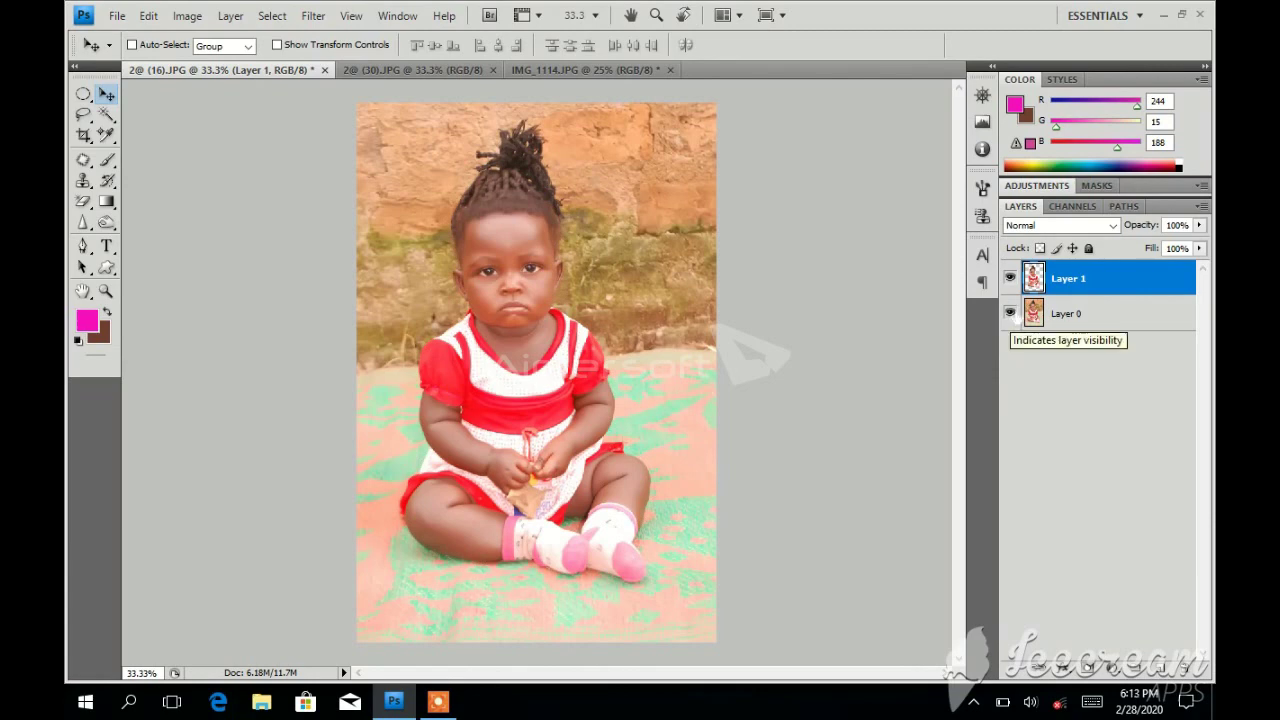
Compare the cut-out against the original, leaving Layer 1 visible and Layer 0 hidden
click(1010, 313)
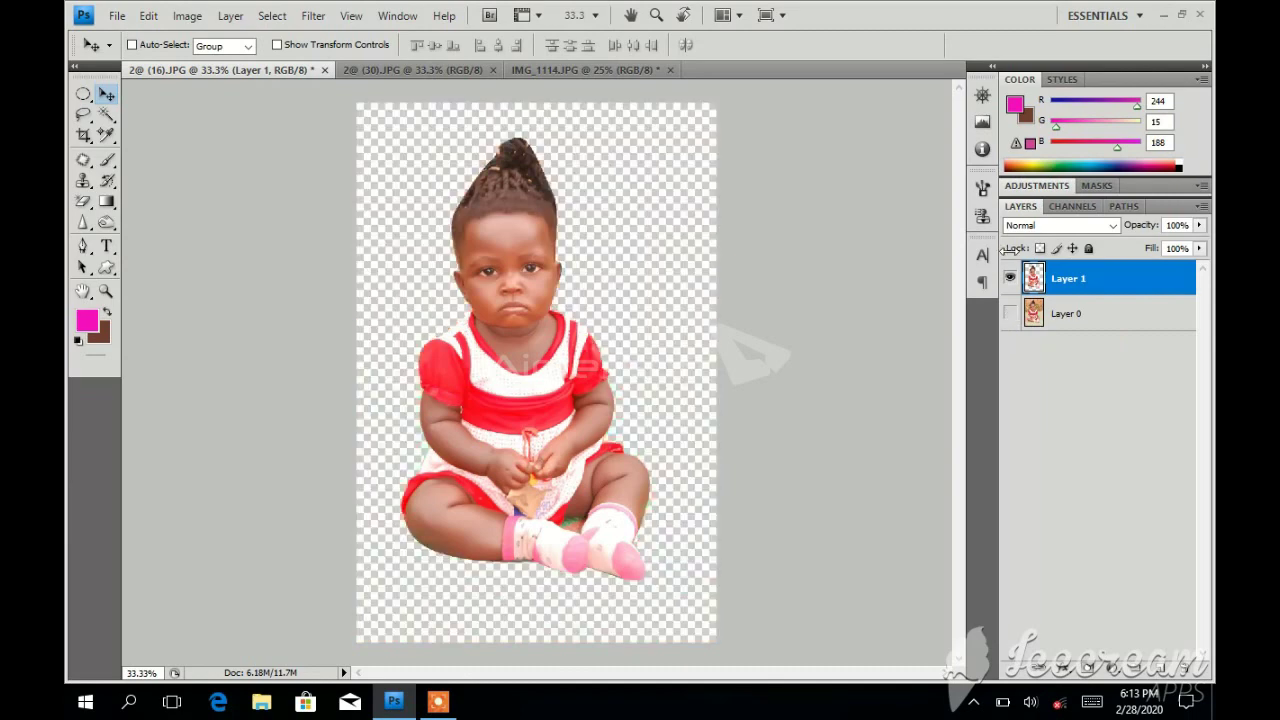
click(1010, 278)
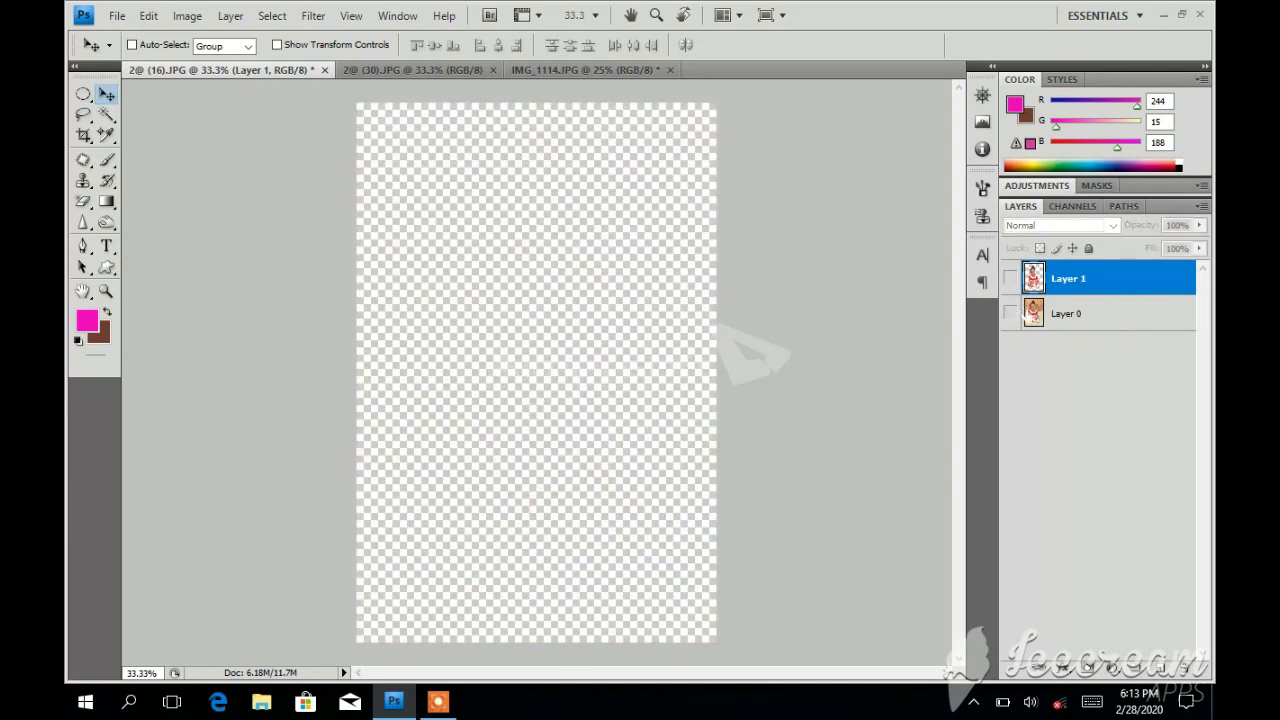
click(1010, 278)
click(1010, 313)
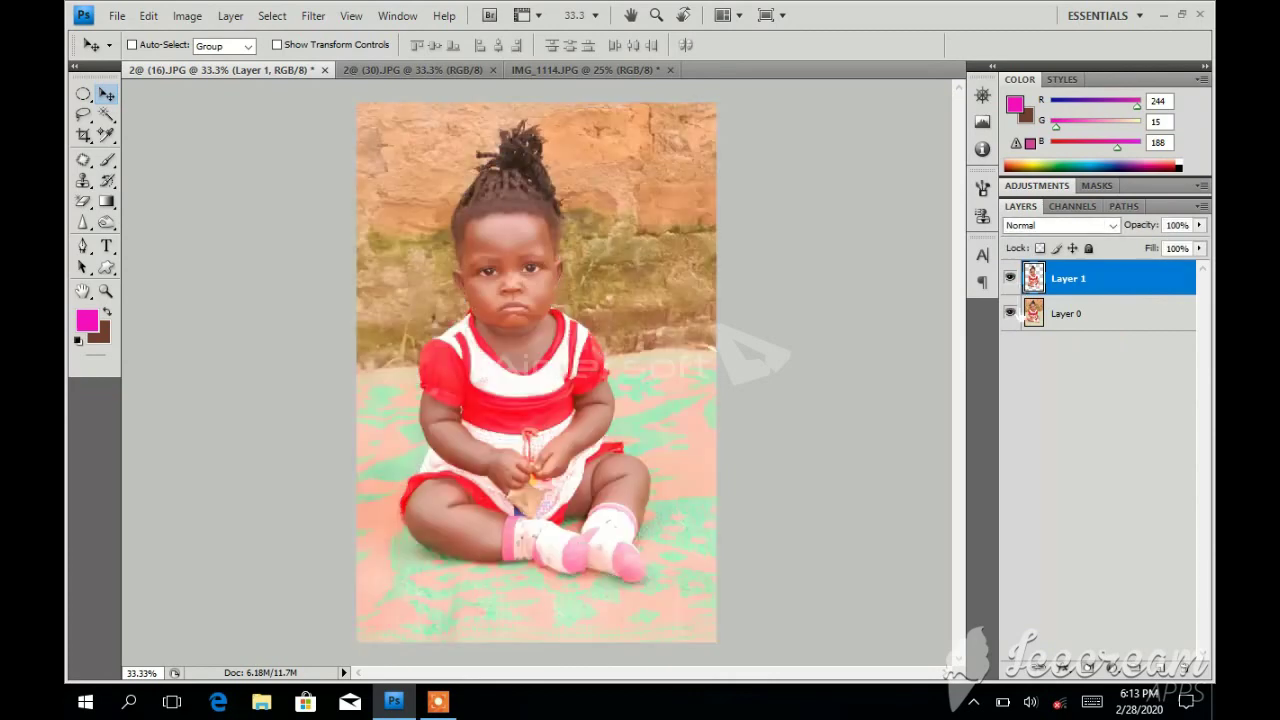
click(1010, 278)
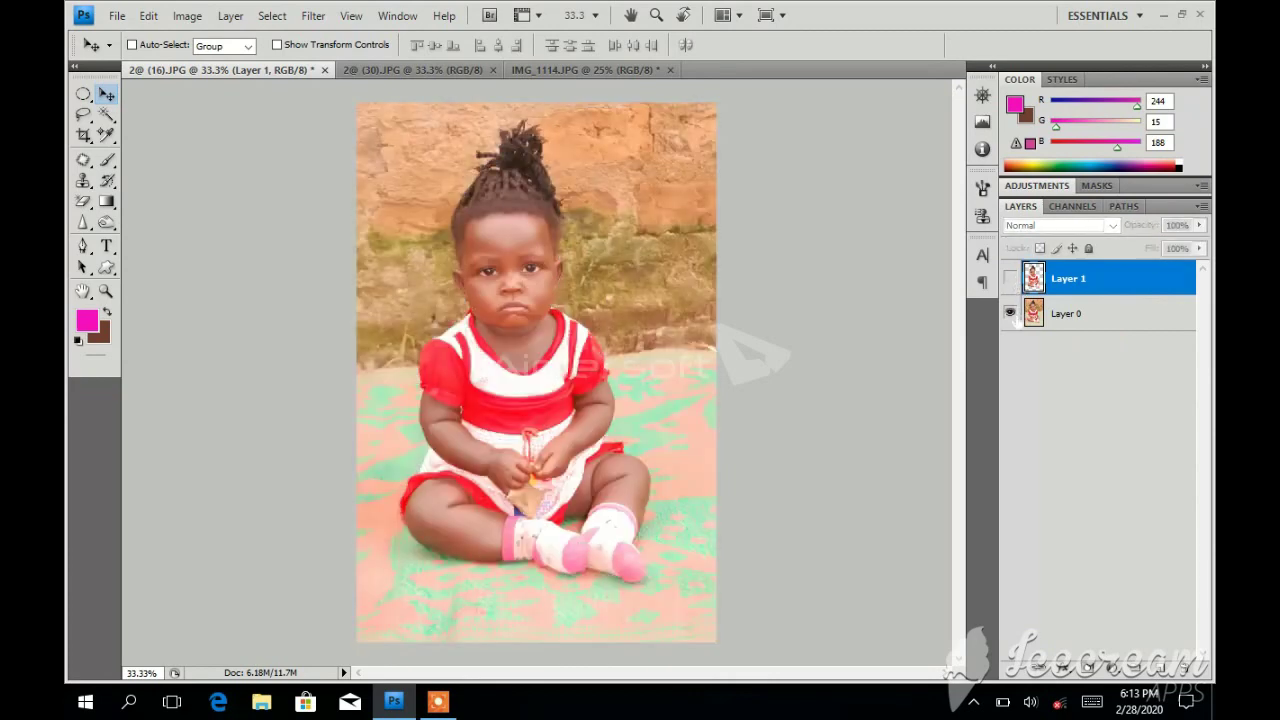
click(1010, 313)
click(1010, 278)
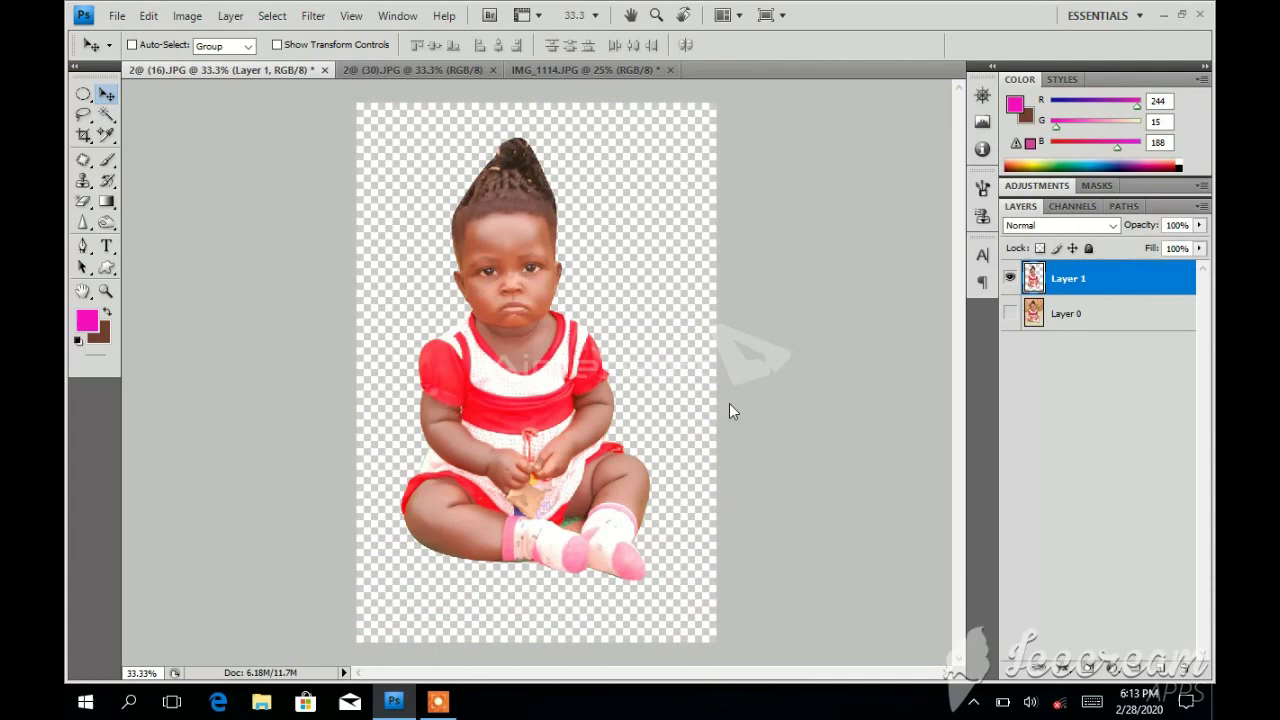
click(83, 245)
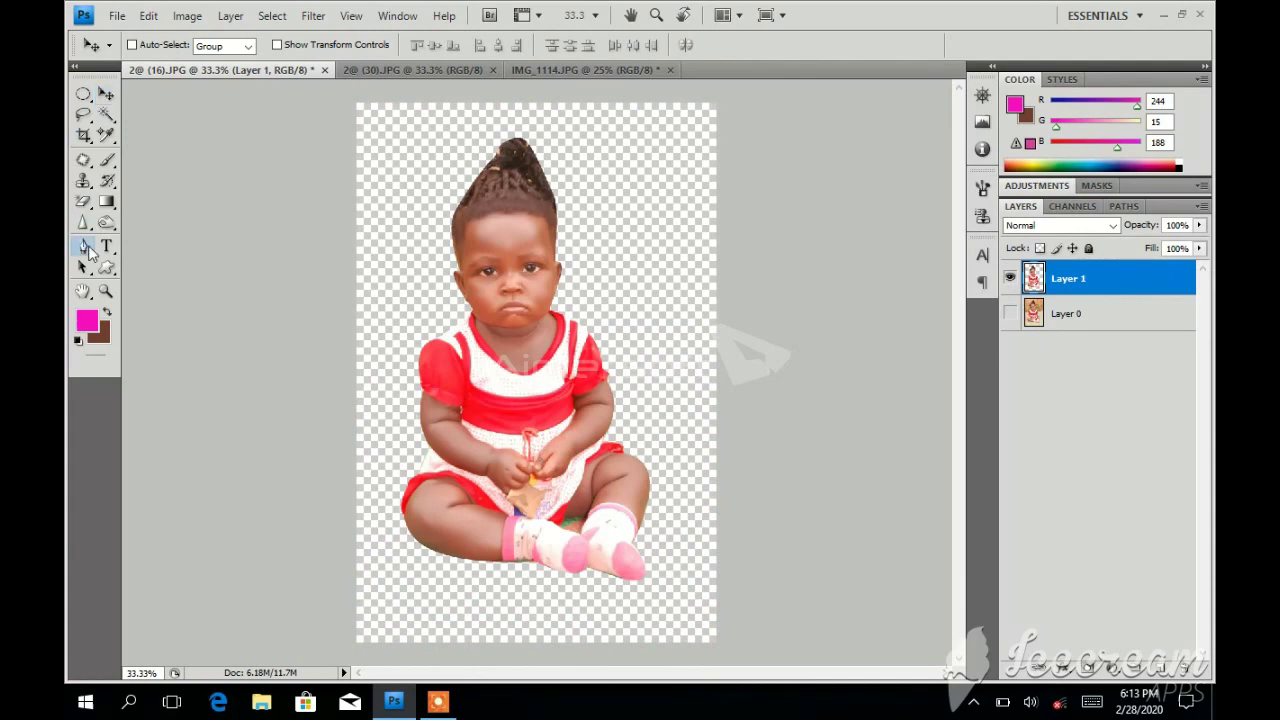
Zoom in and trace a Pen path around the green patch between the girl's feet
key(ctrl+plus)
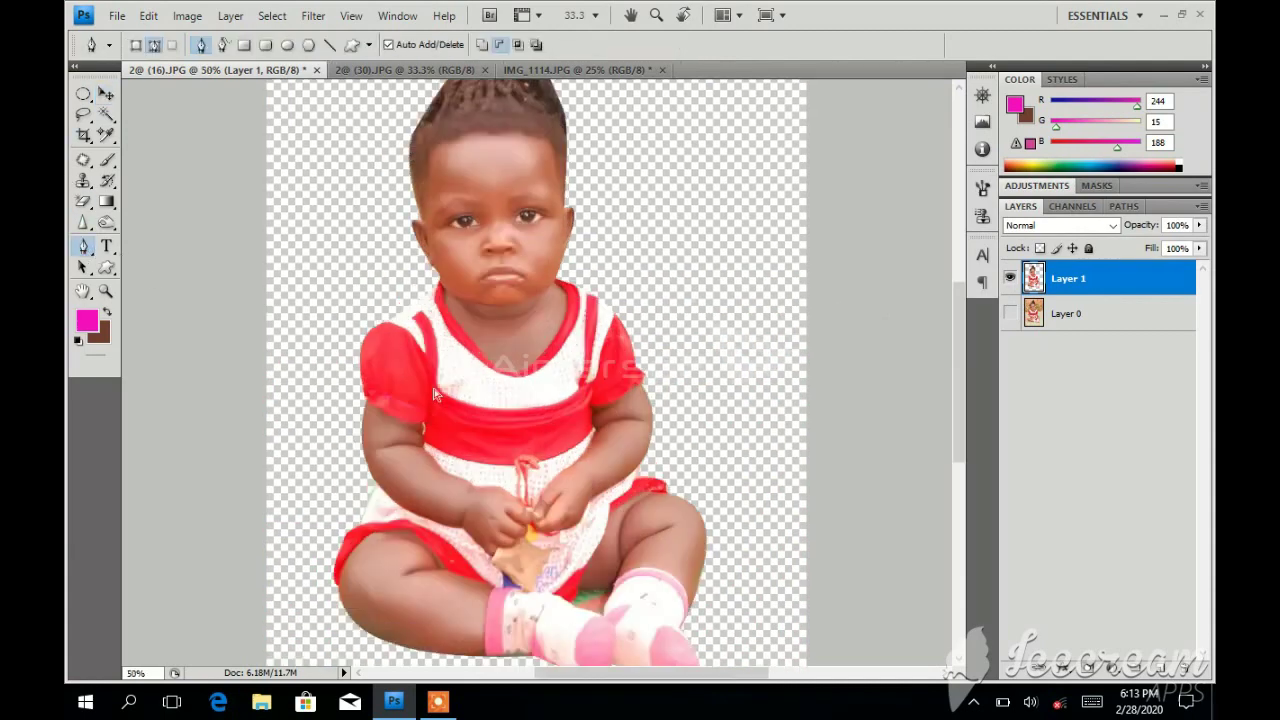
key(ctrl+plus)
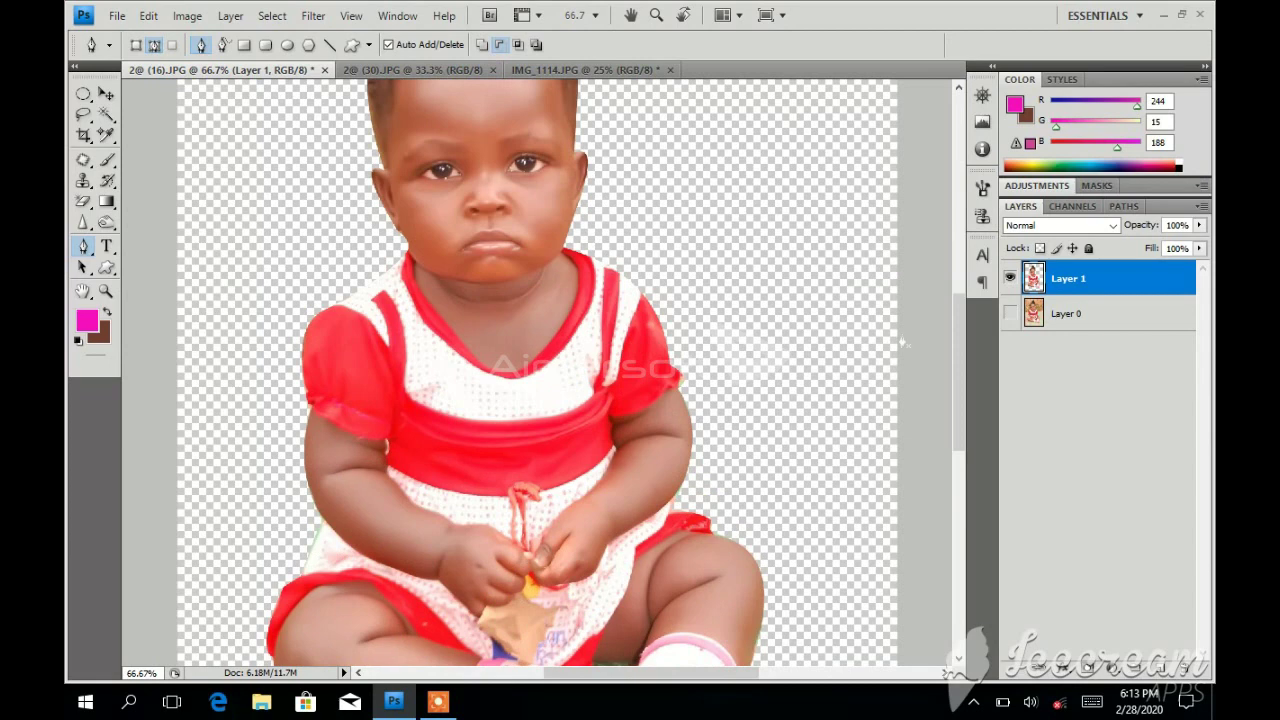
drag(965, 408, 959, 470)
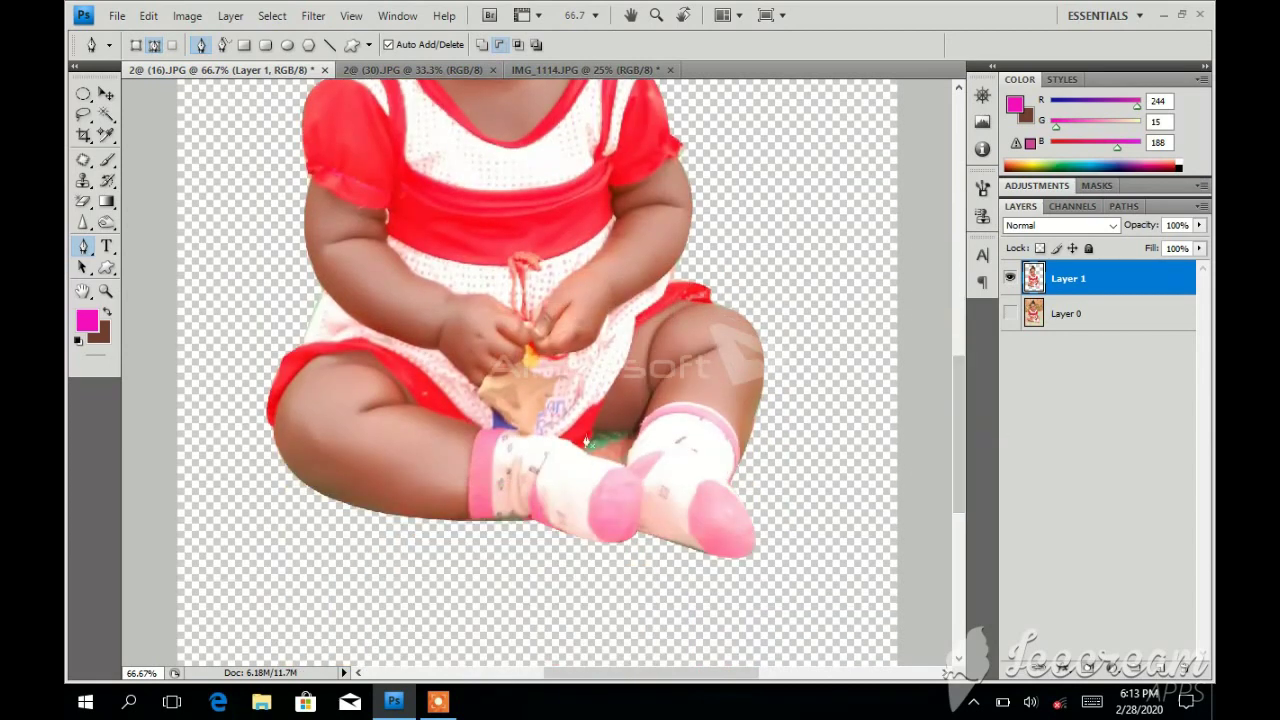
drag(613, 430, 636, 430)
click(626, 460)
click(584, 456)
click(590, 431)
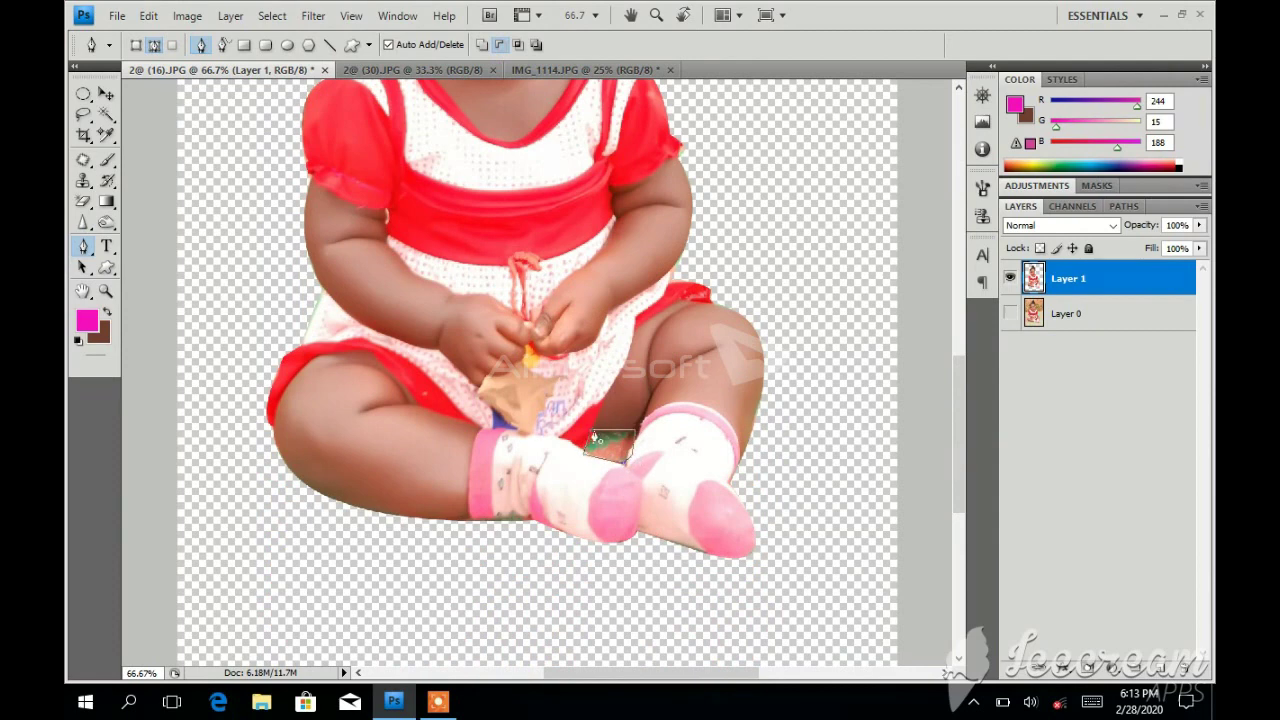
Turn the path into a selection and delete the green patch, undoing a mistaken first delete
right_click(620, 448)
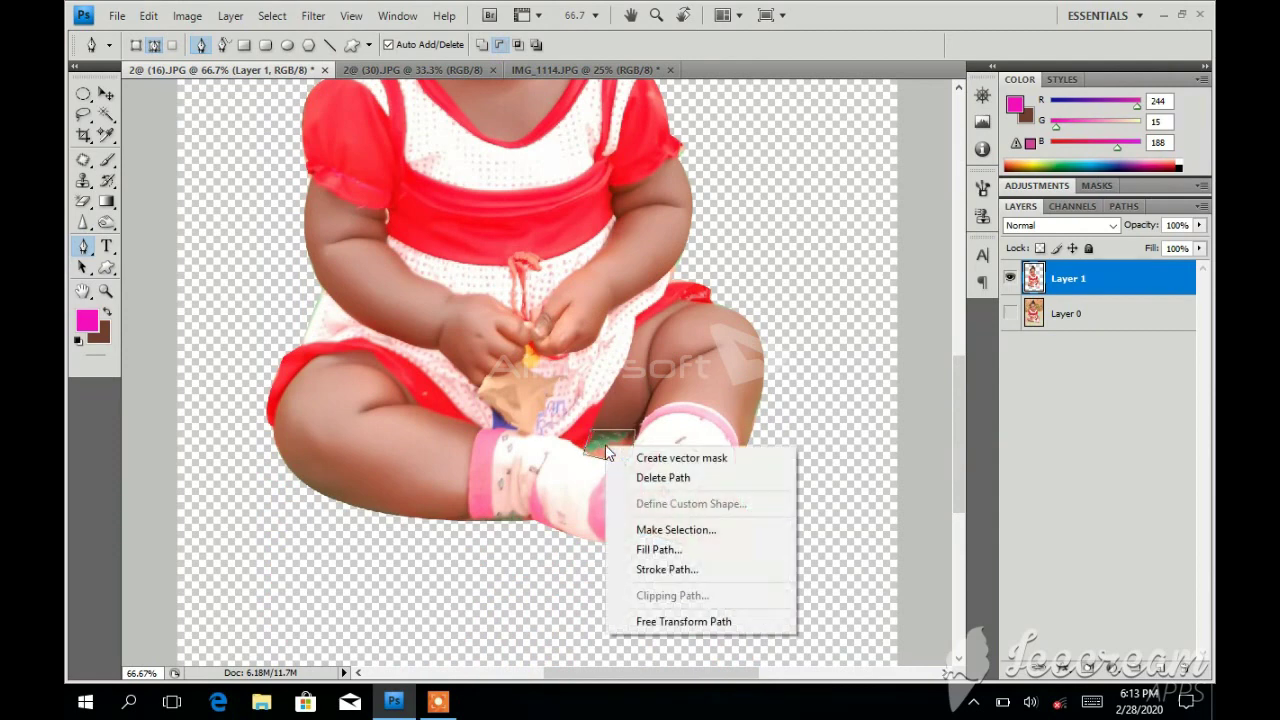
click(652, 527)
key(Return)
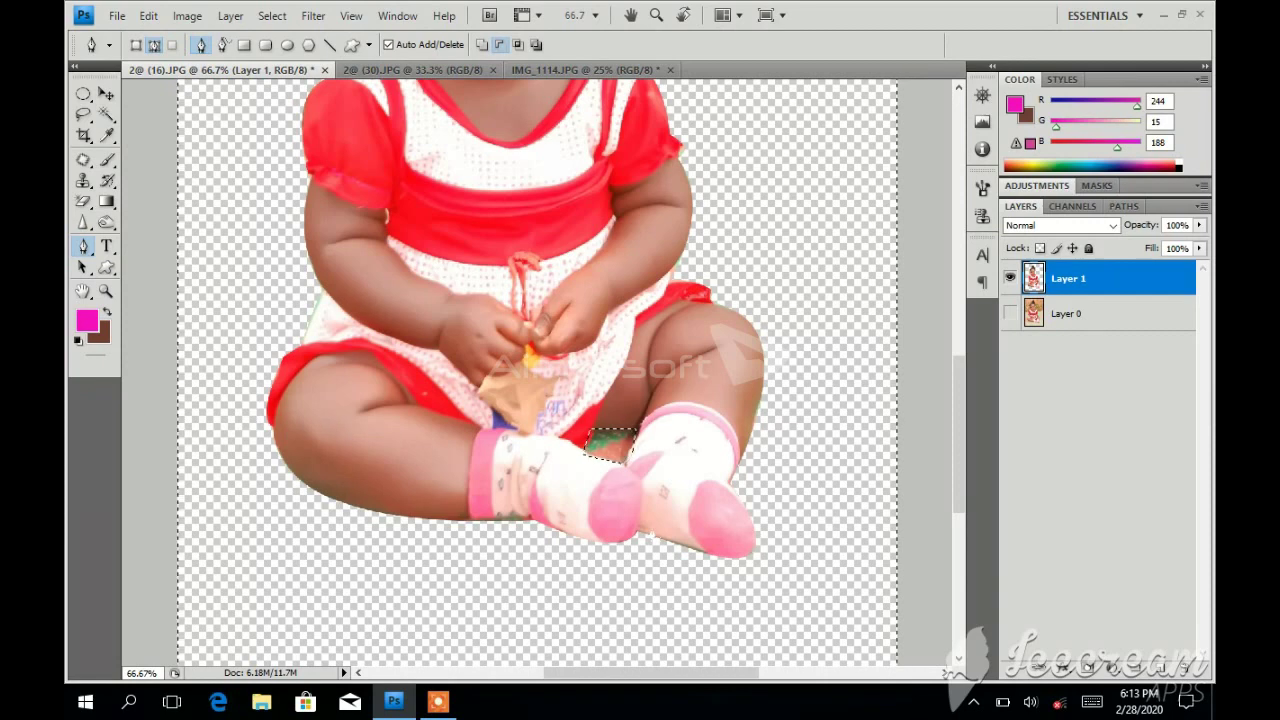
key(Delete)
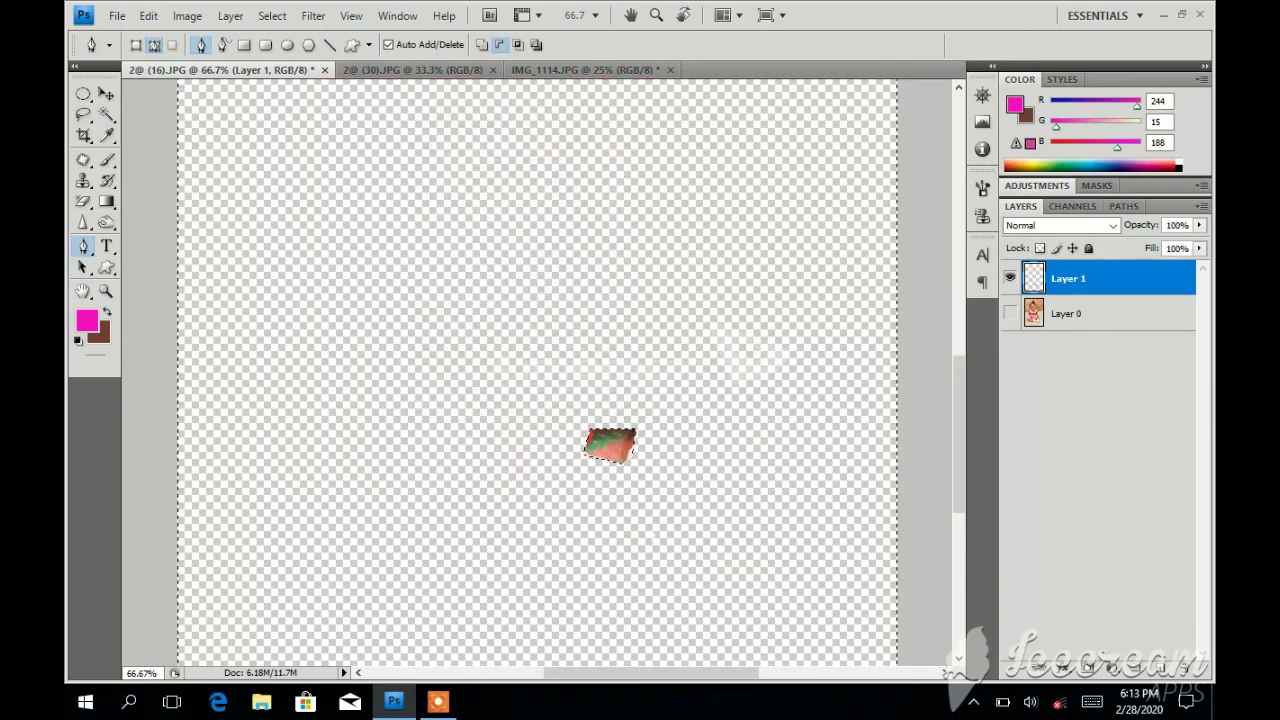
key(ctrl+z)
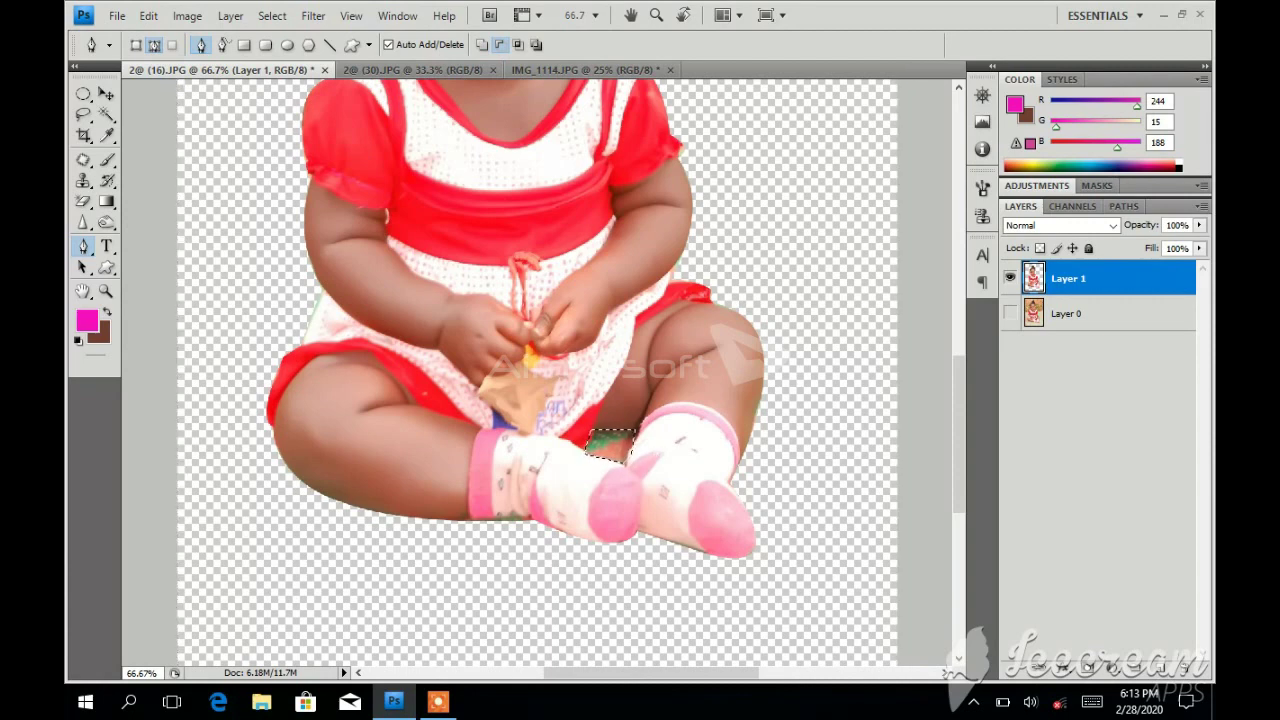
key(Delete)
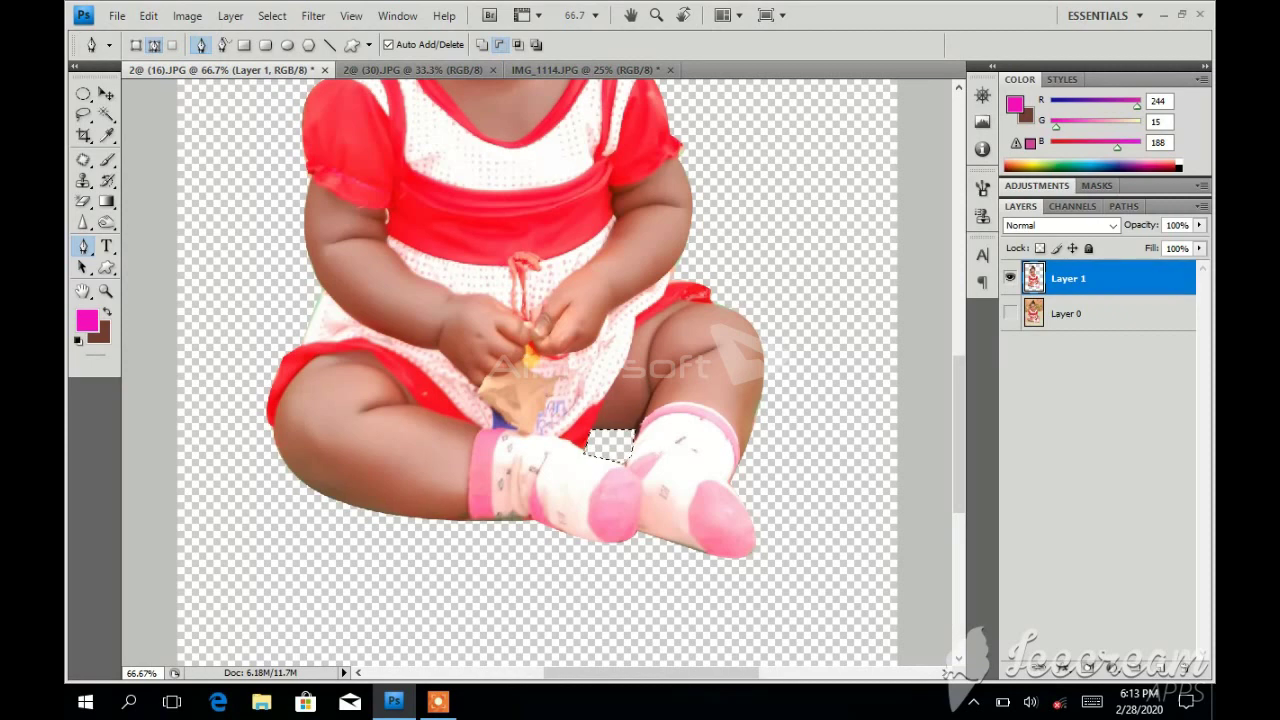
click(186, 15)
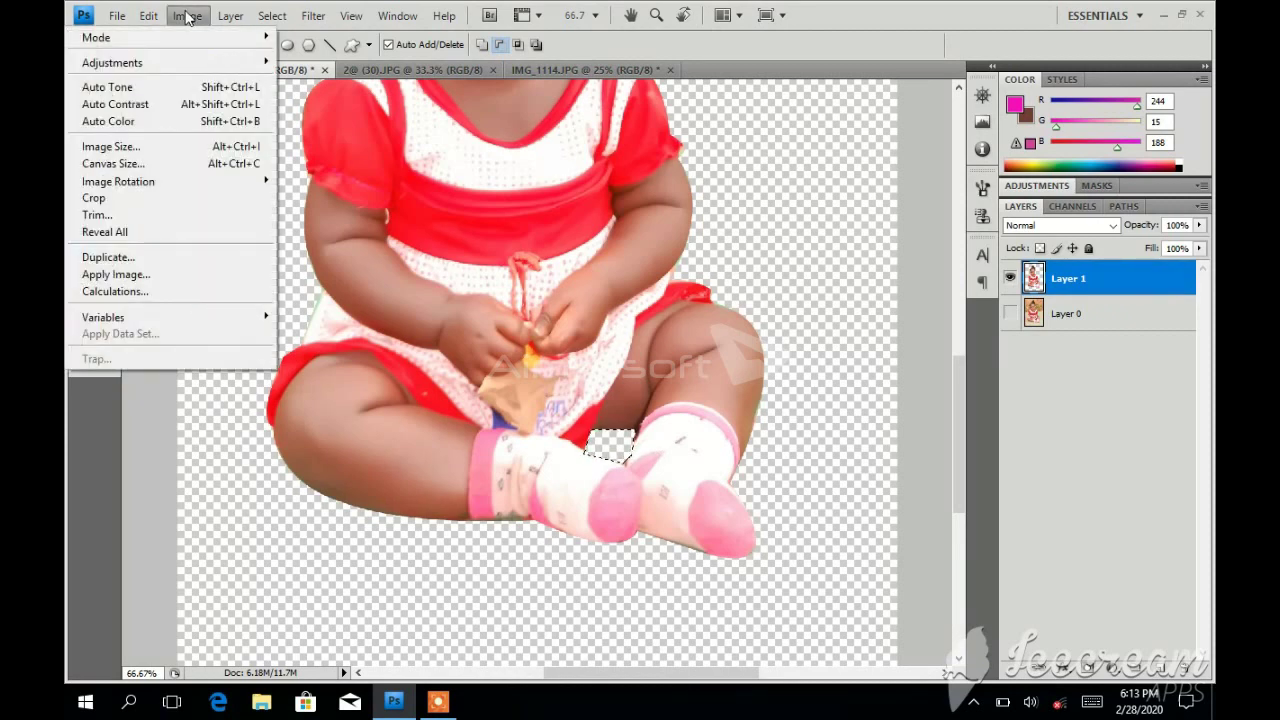
Apply a Levels adjustment to Layer 1 with the midtone input set to 1.06
click(222, 15)
mouse_move(112, 62)
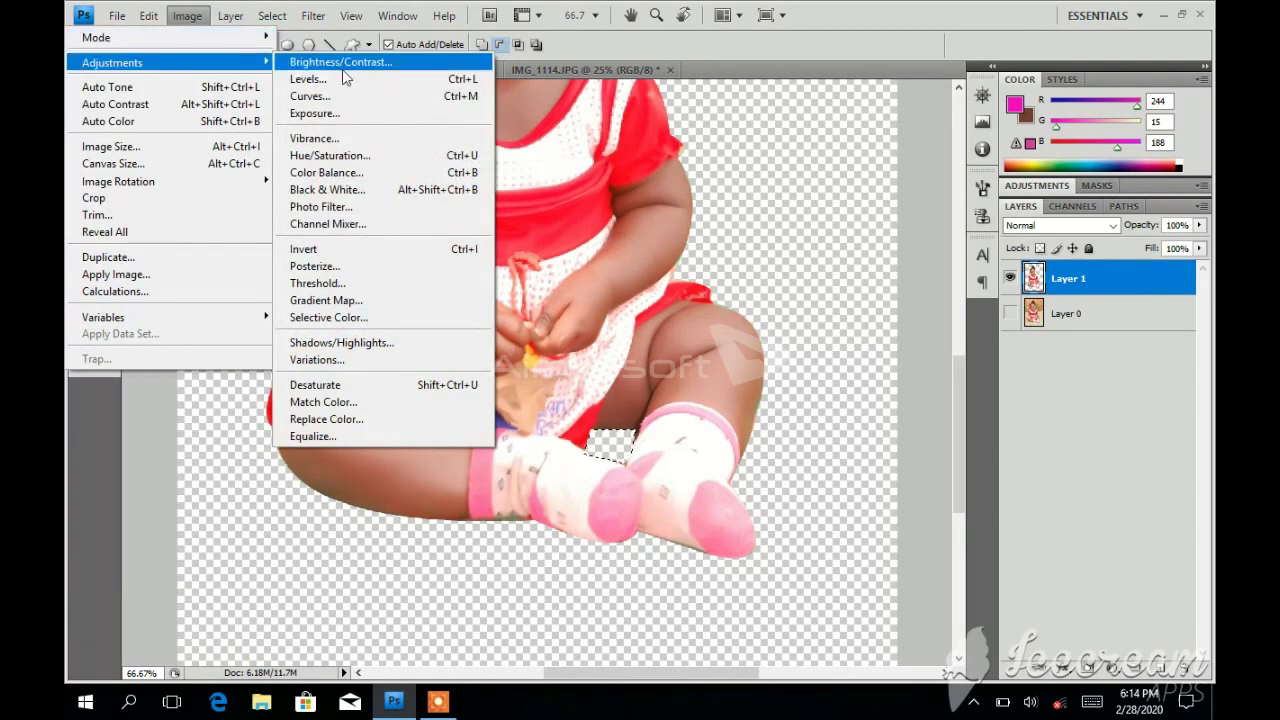
click(344, 78)
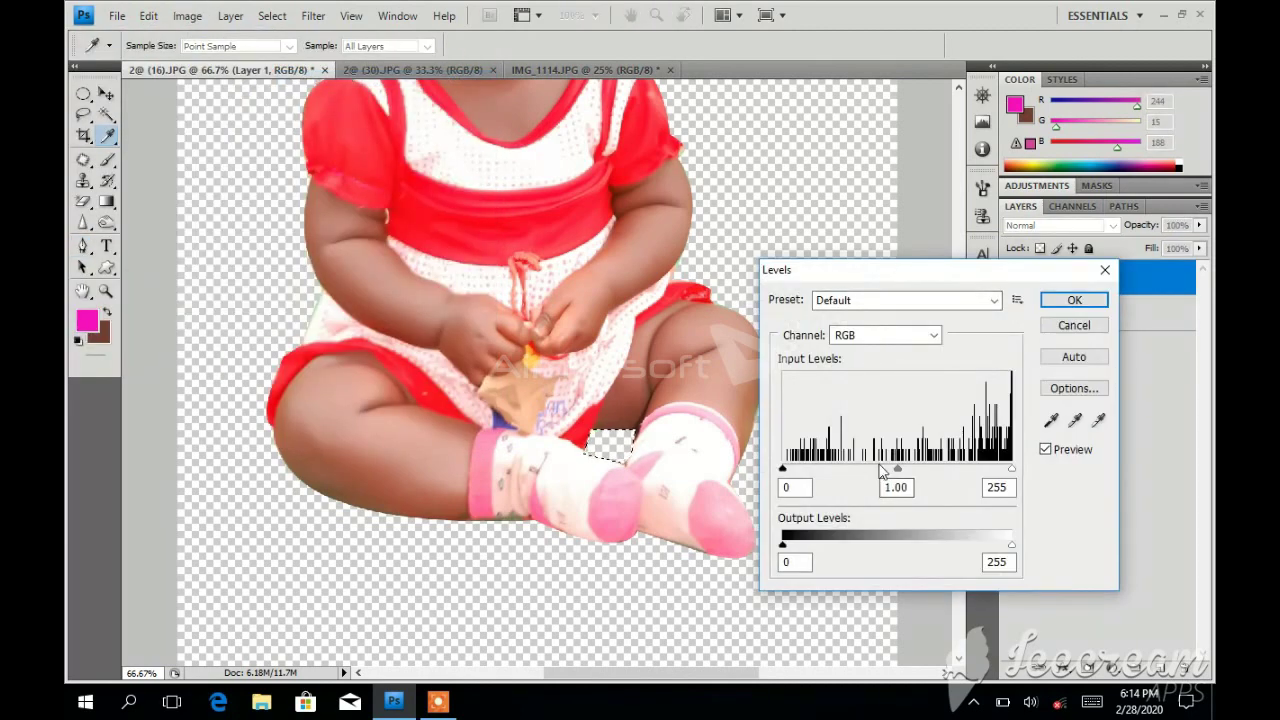
drag(896, 468, 893, 469)
click(1075, 299)
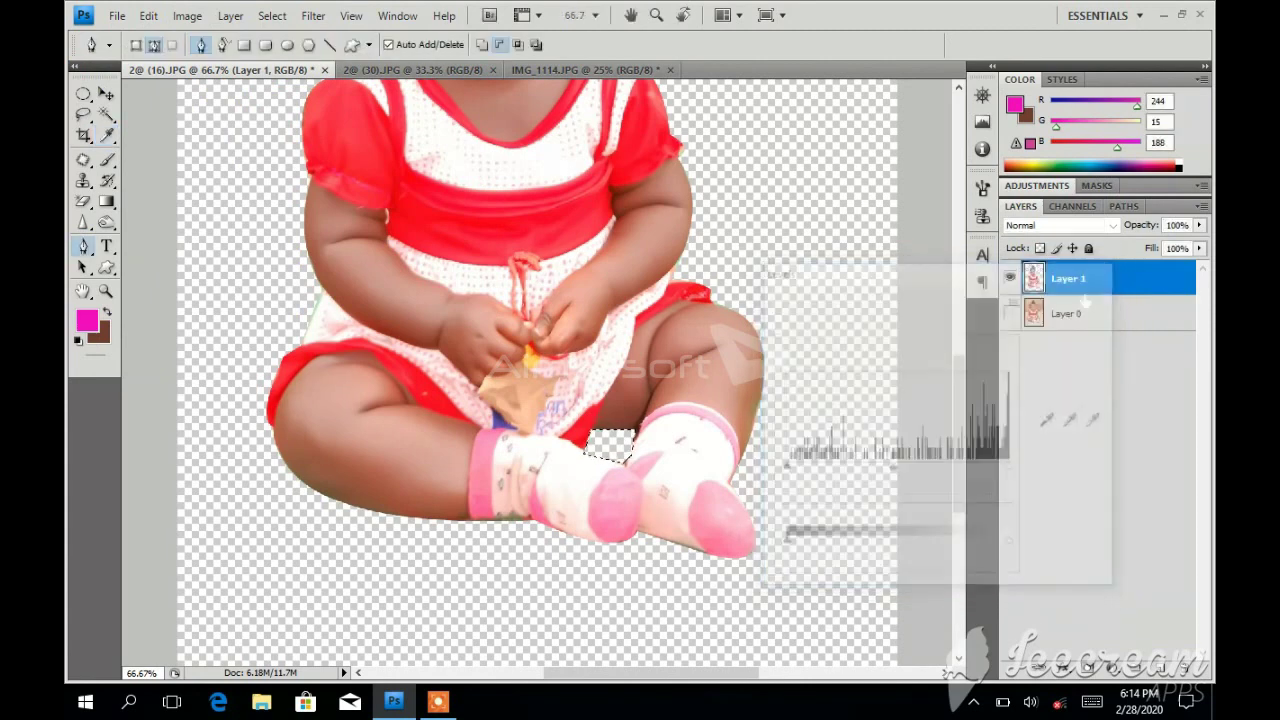
drag(964, 398, 955, 326)
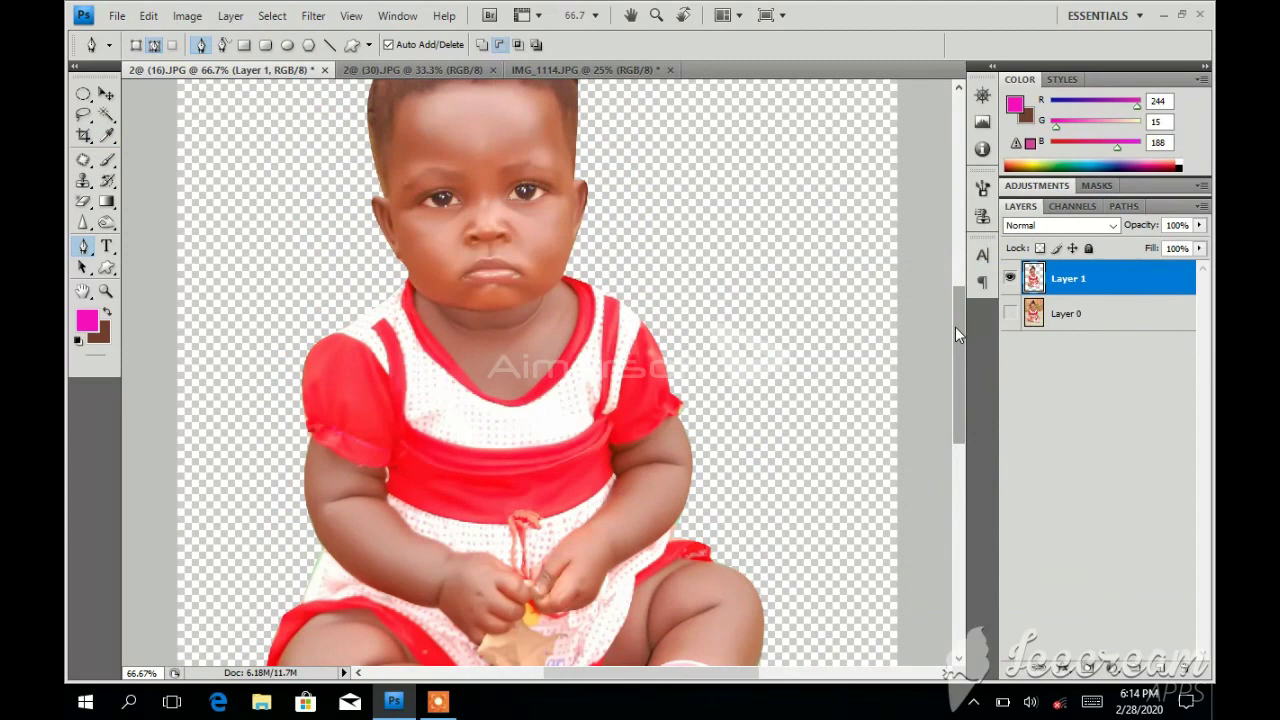
Zoom the view out to 33.3% so the whole cut-out girl is visible
click(107, 292)
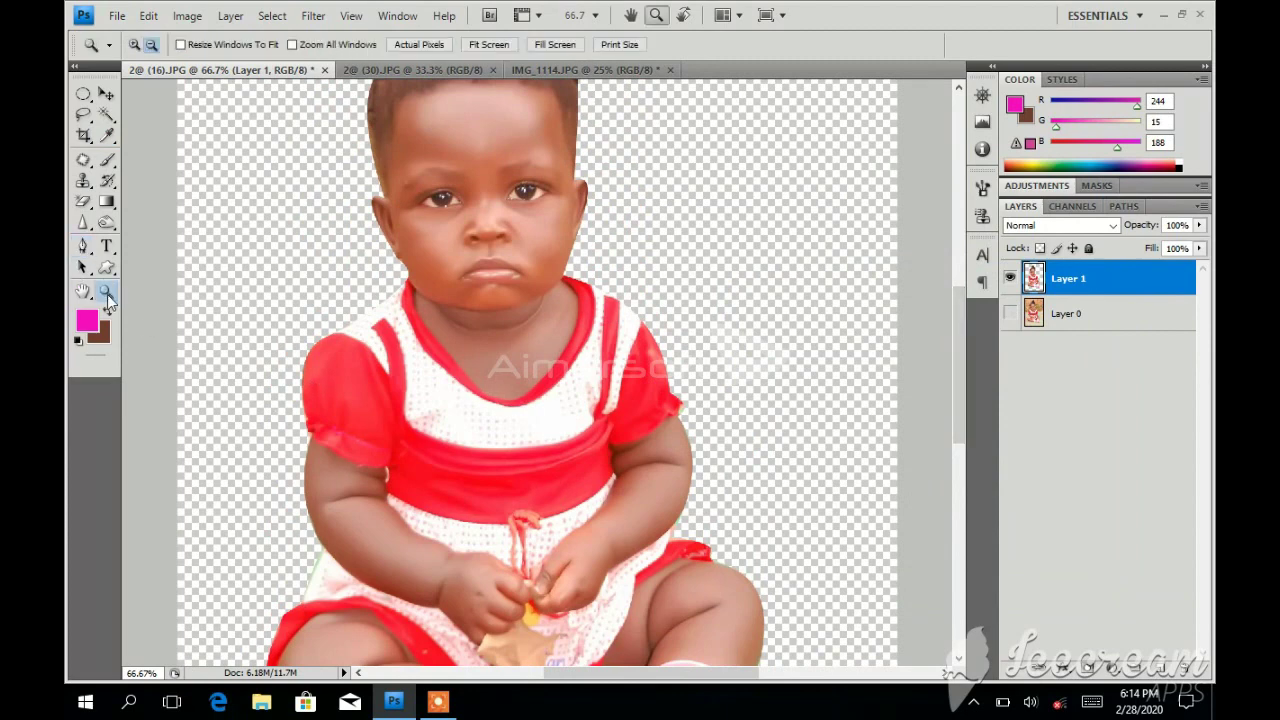
alt+click(488, 412)
alt+click(488, 412)
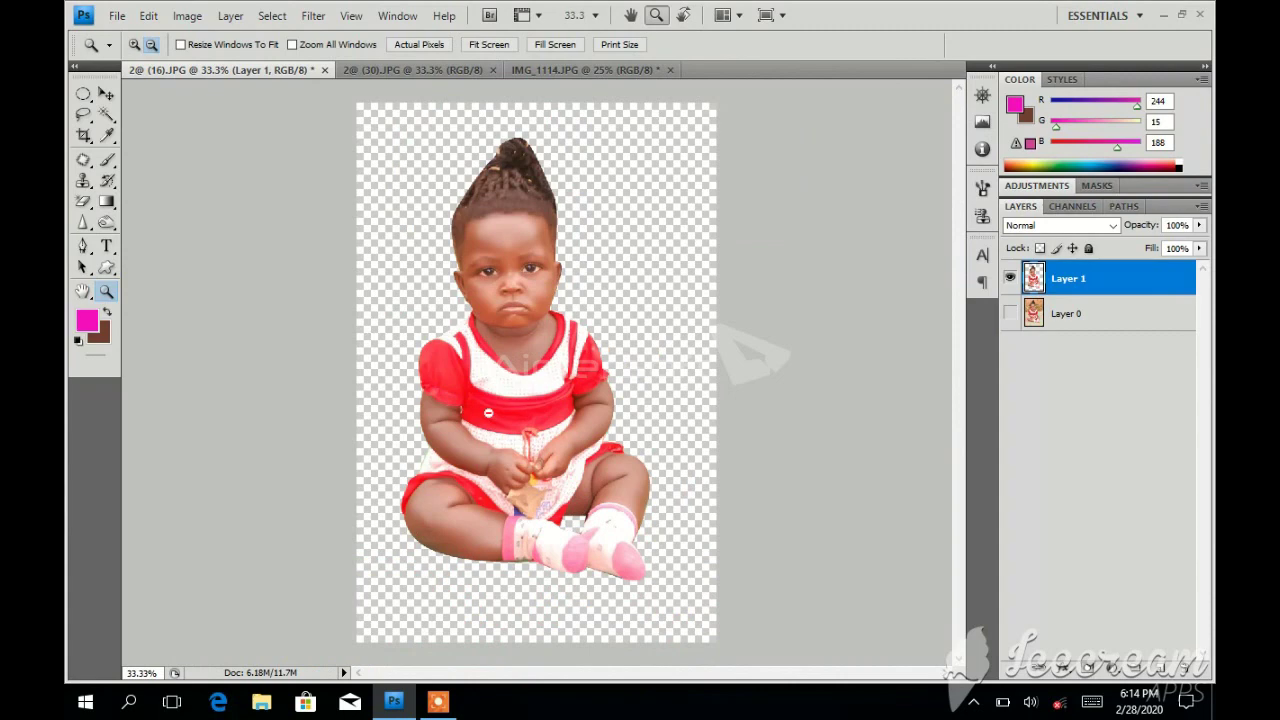
alt+click(488, 412)
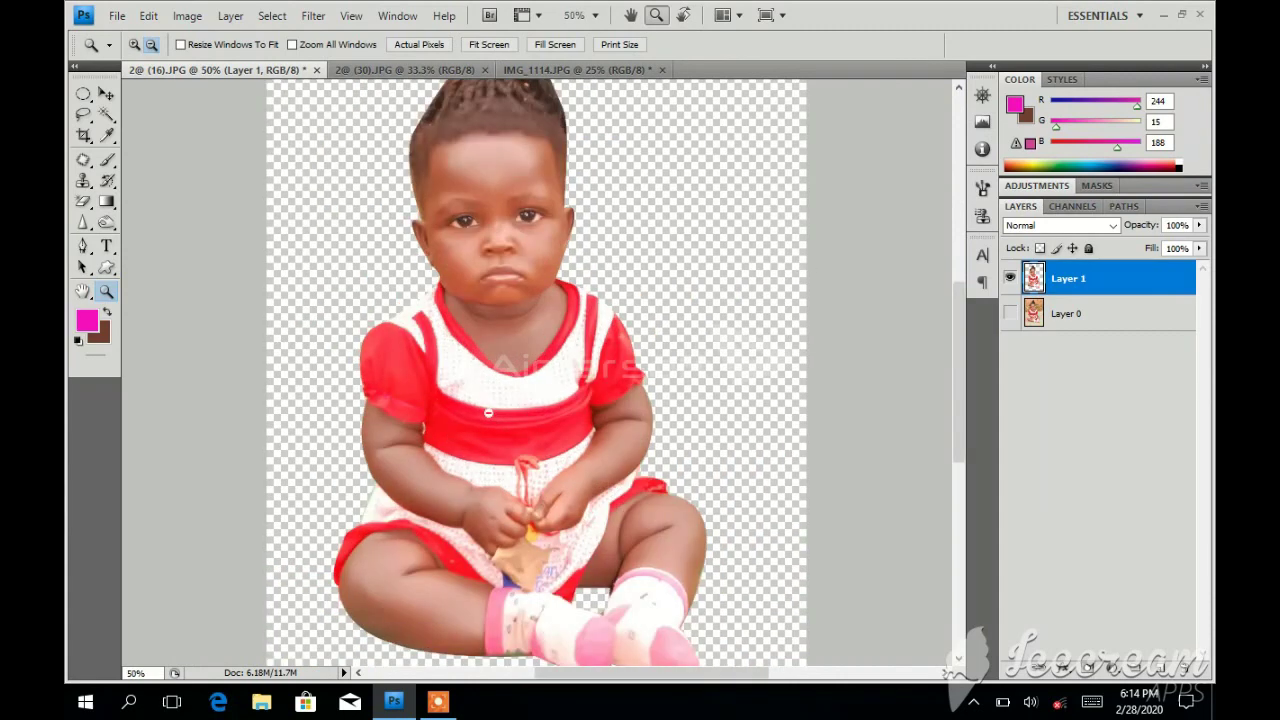
click(927, 316)
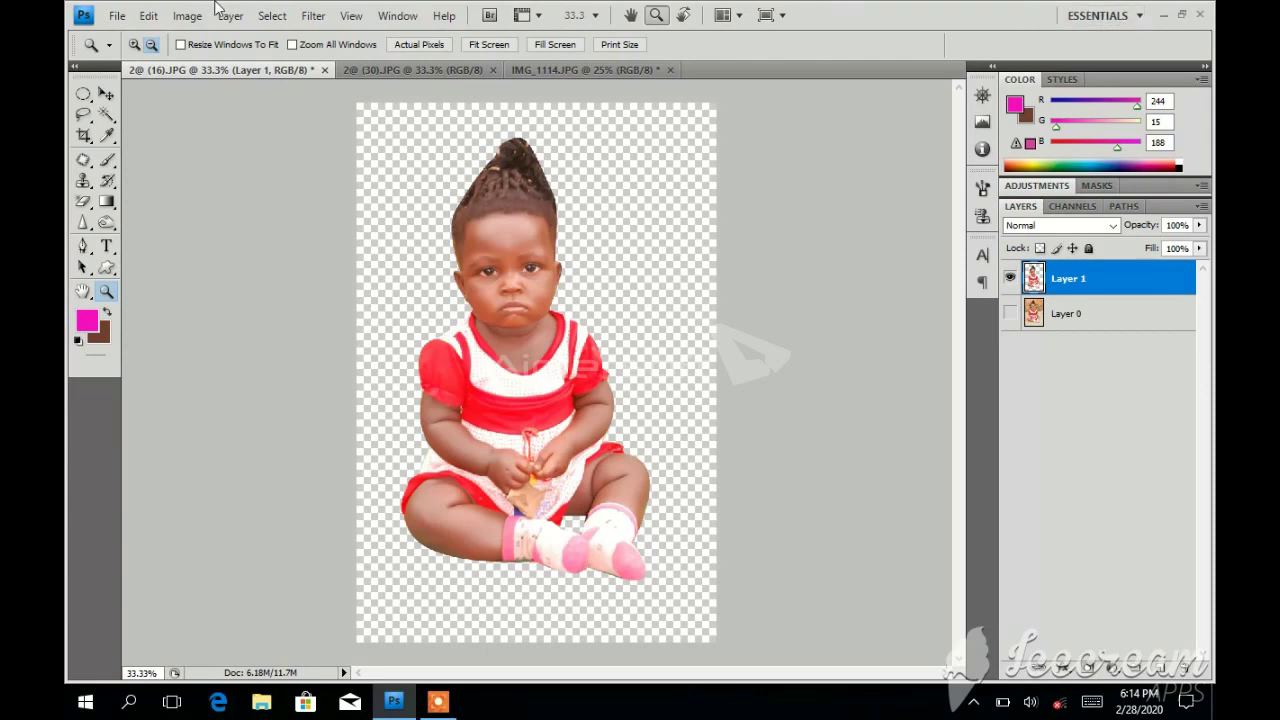
click(118, 16)
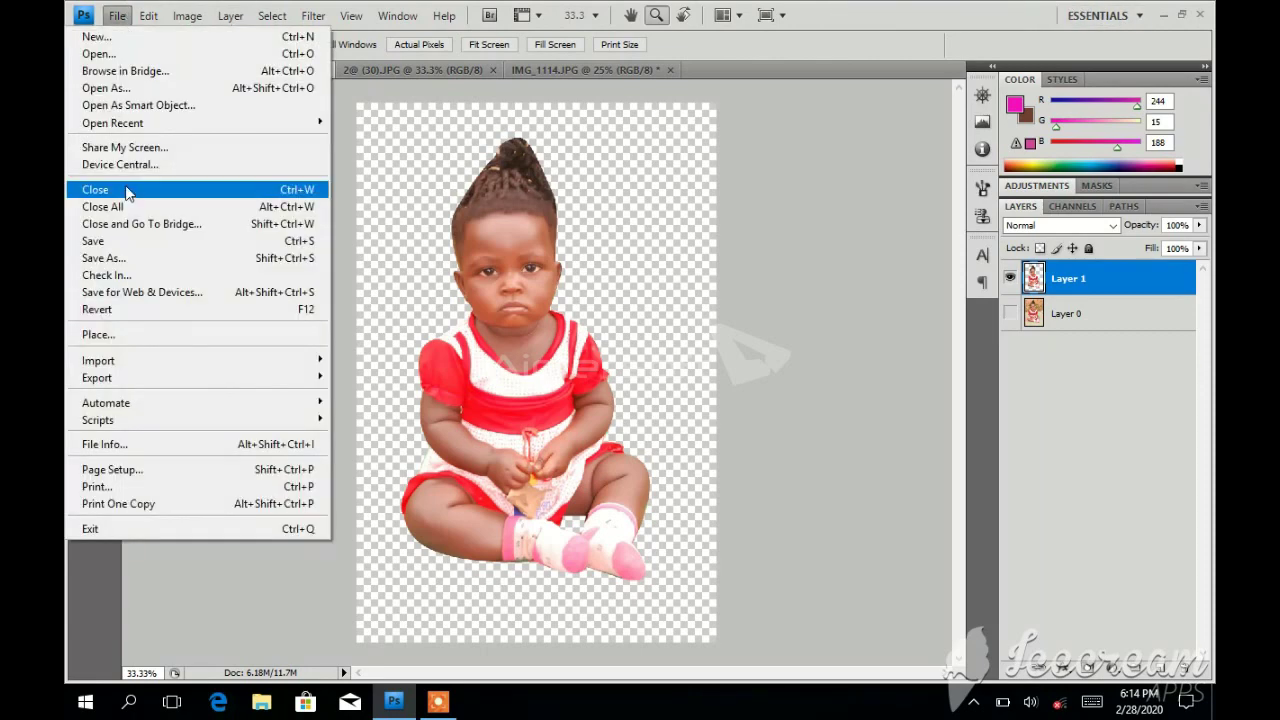
Start opening a file and browse Local Disk (D:) into the s and 777 folders
click(100, 54)
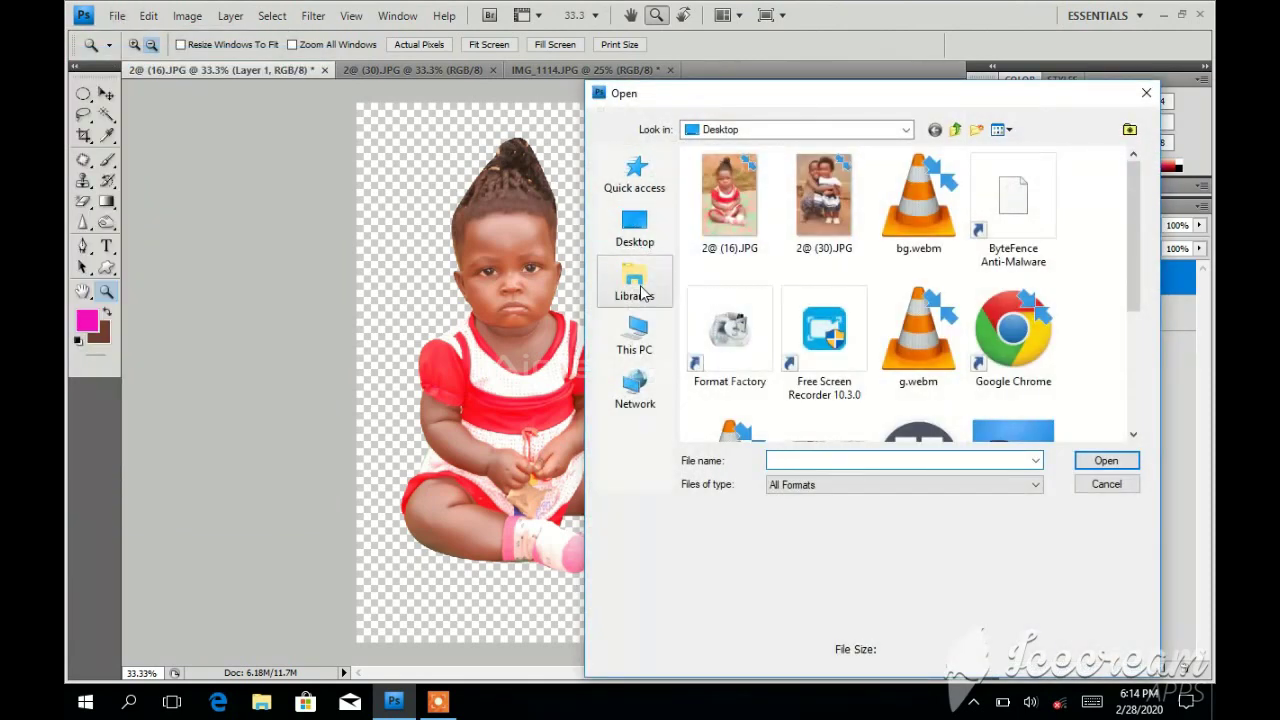
click(637, 355)
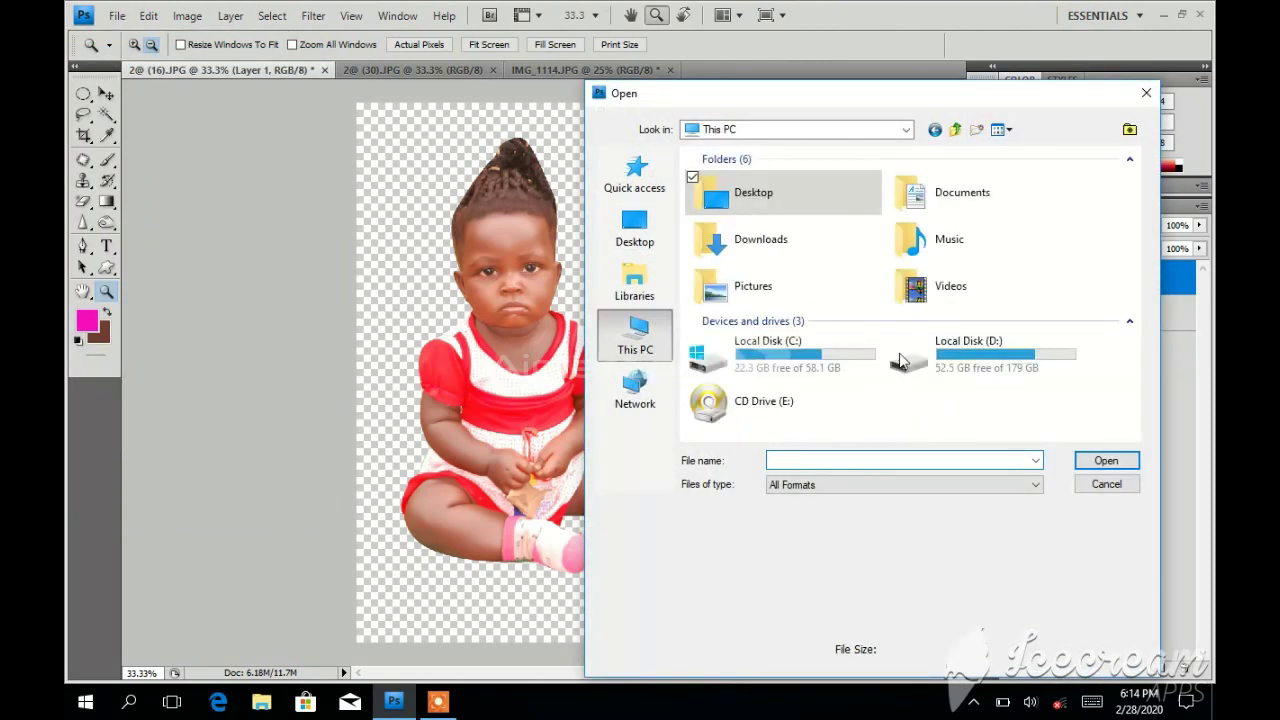
double_click(1010, 366)
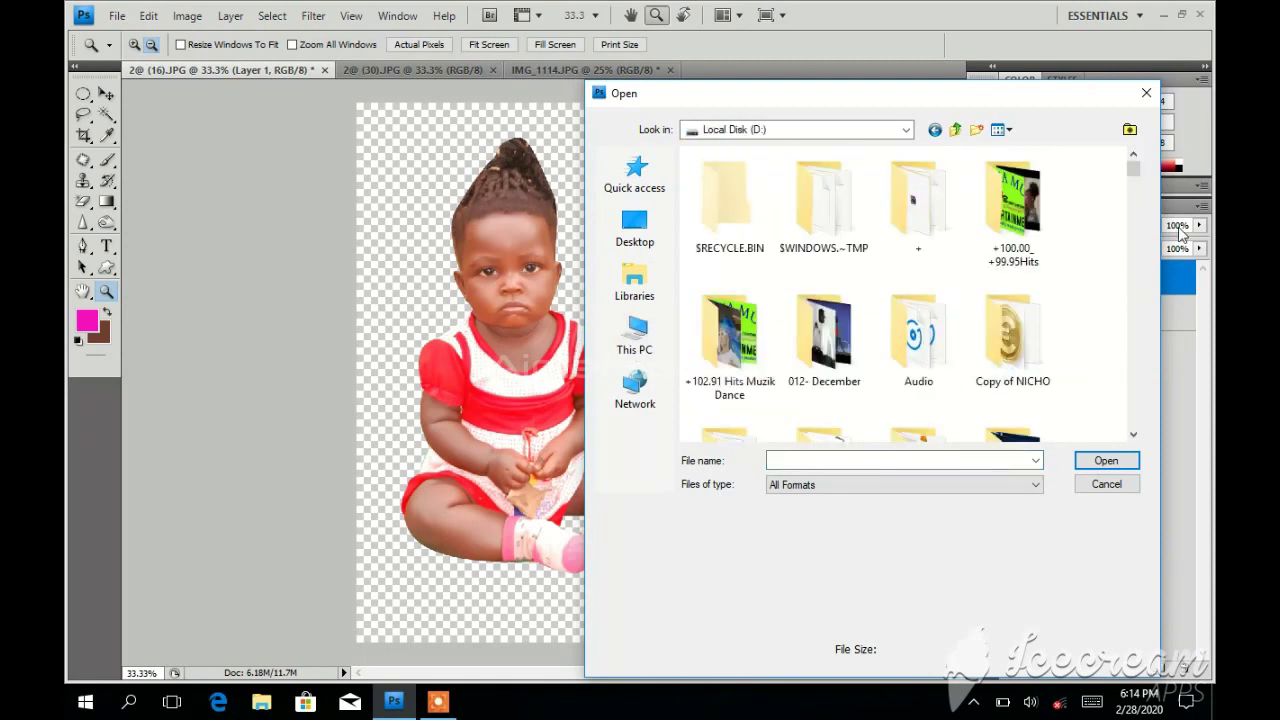
drag(1137, 174, 1143, 205)
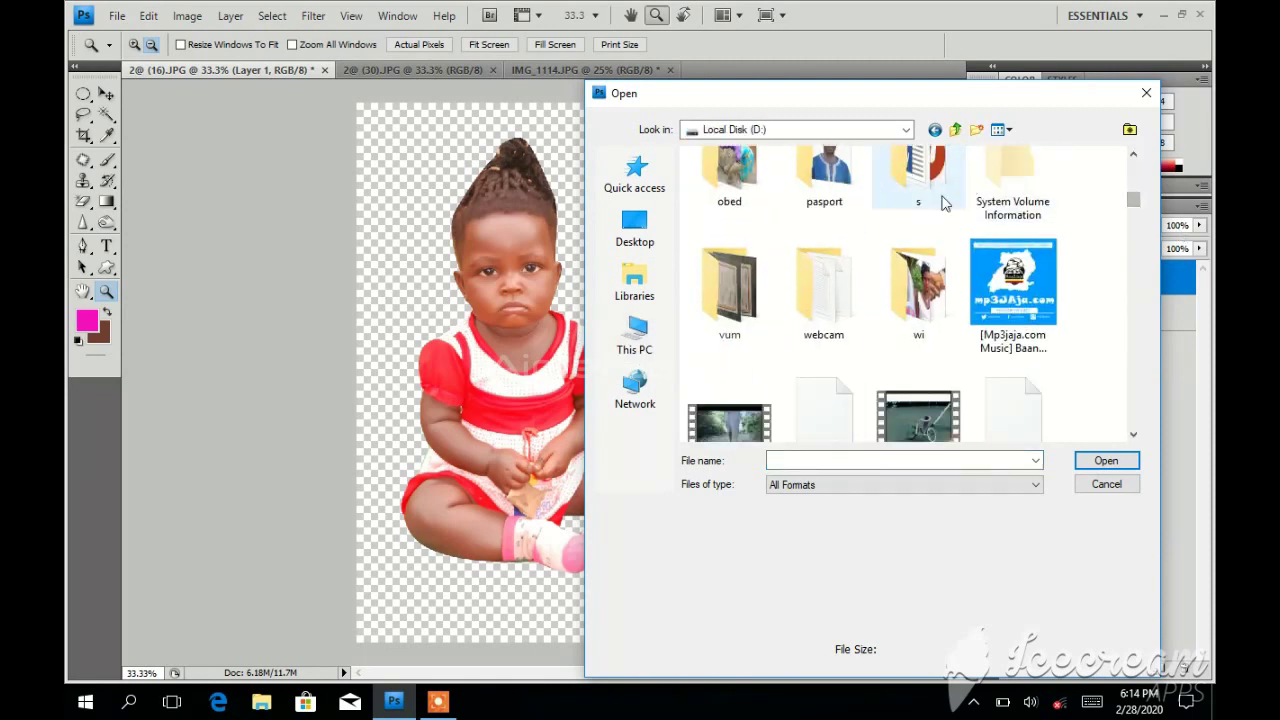
double_click(910, 200)
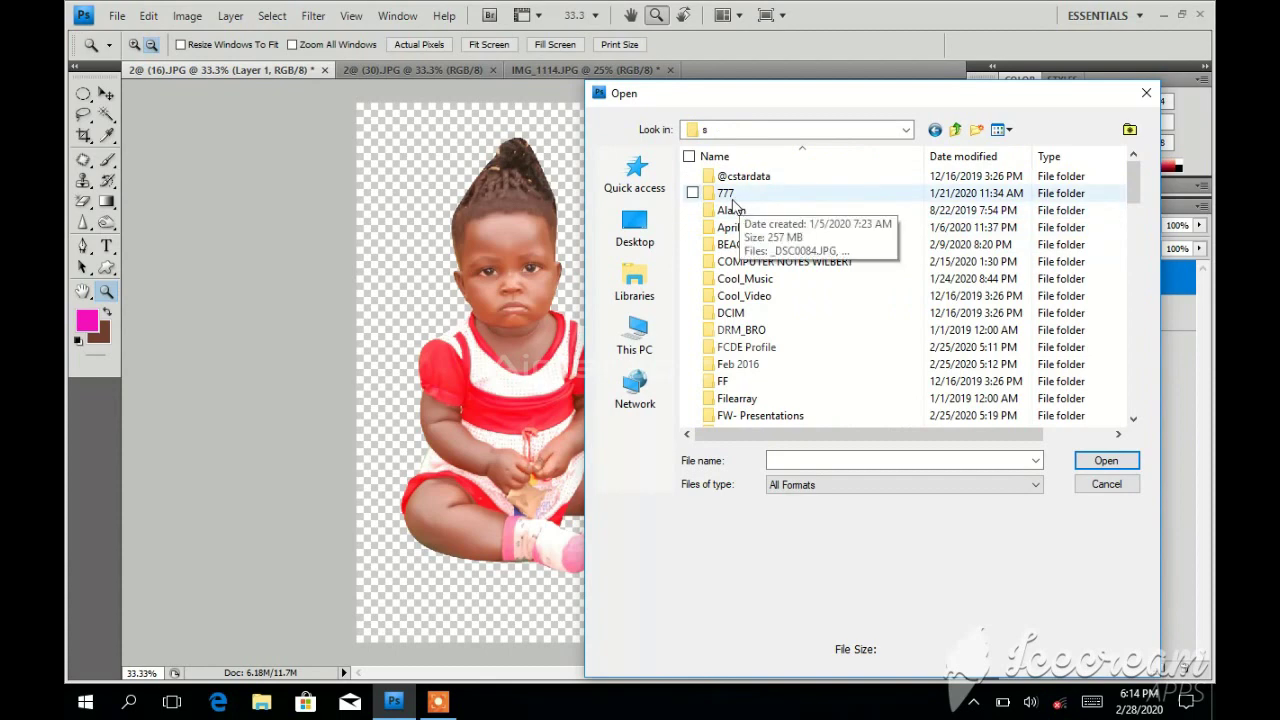
double_click(733, 196)
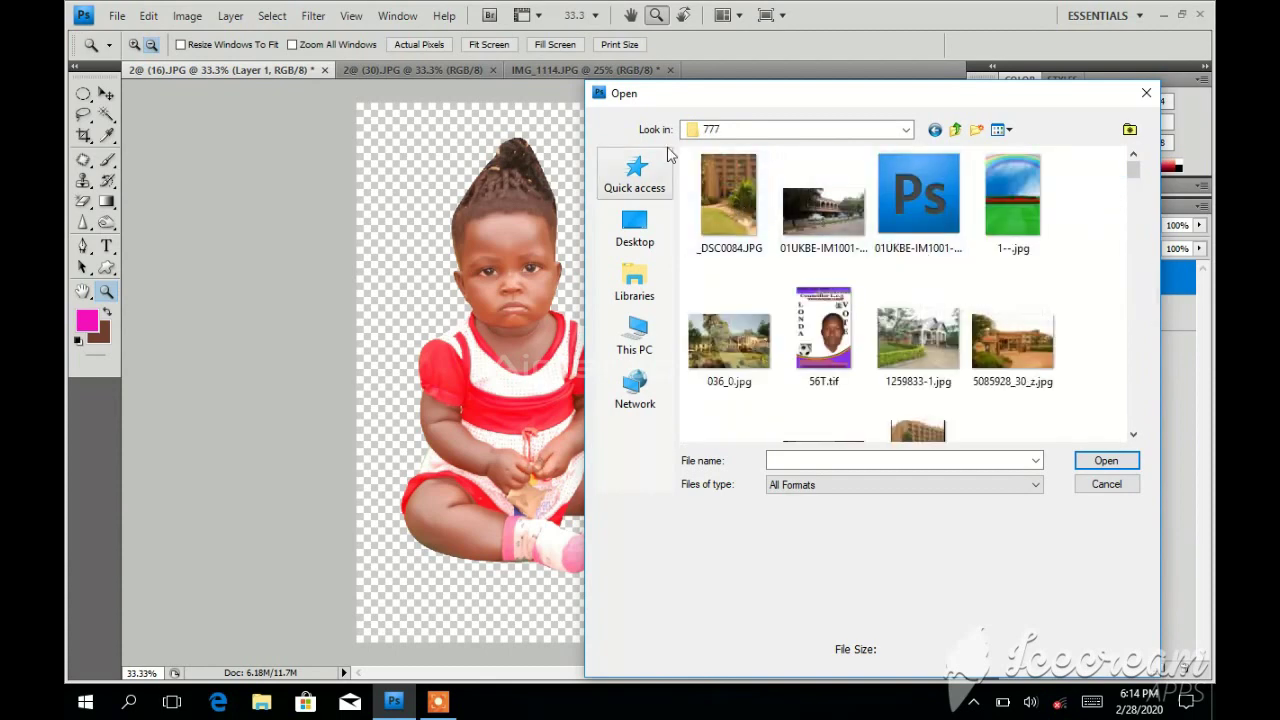
click(1135, 172)
drag(1133, 170, 1131, 240)
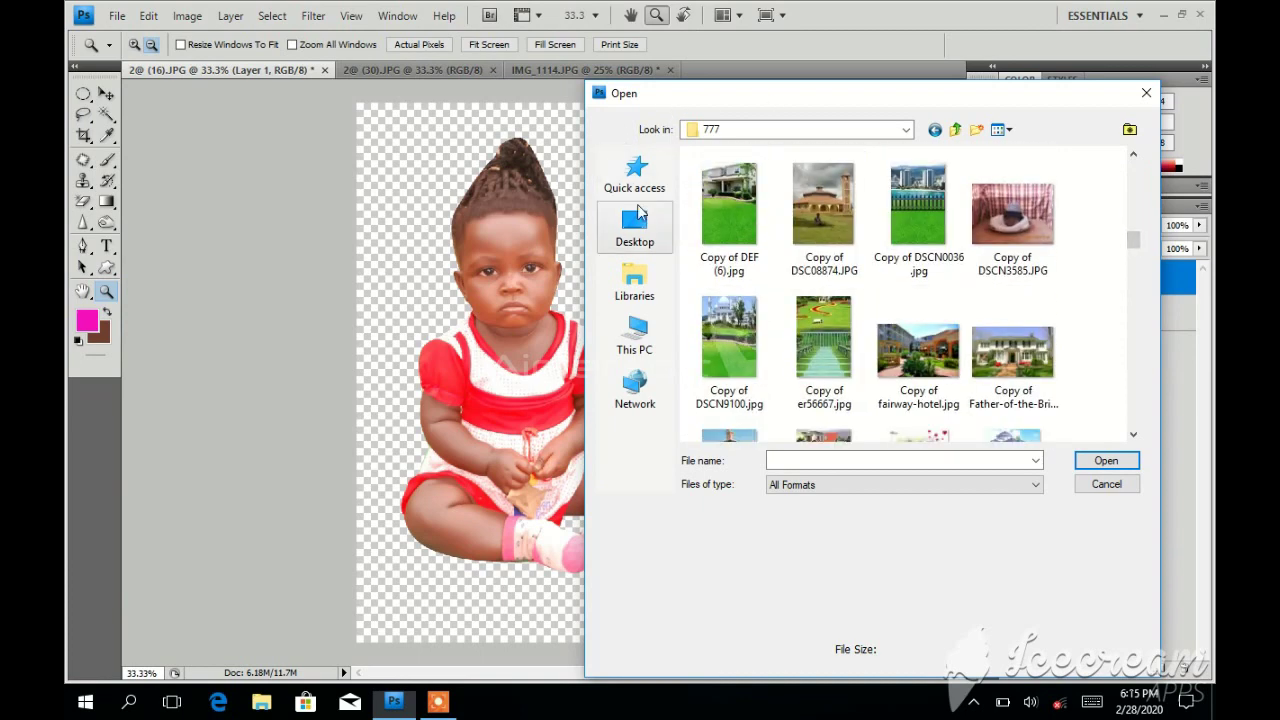
Go back to Local Disk (D:) and open the BEACH folder inside s
click(645, 335)
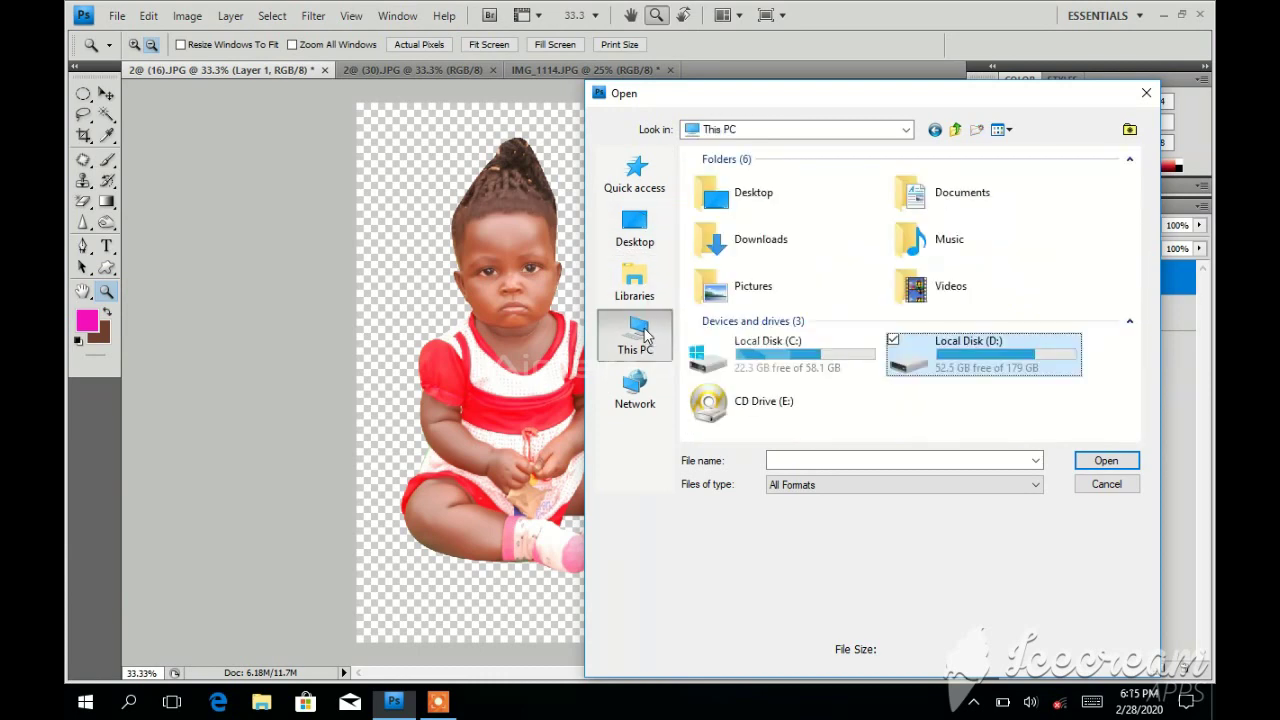
double_click(955, 345)
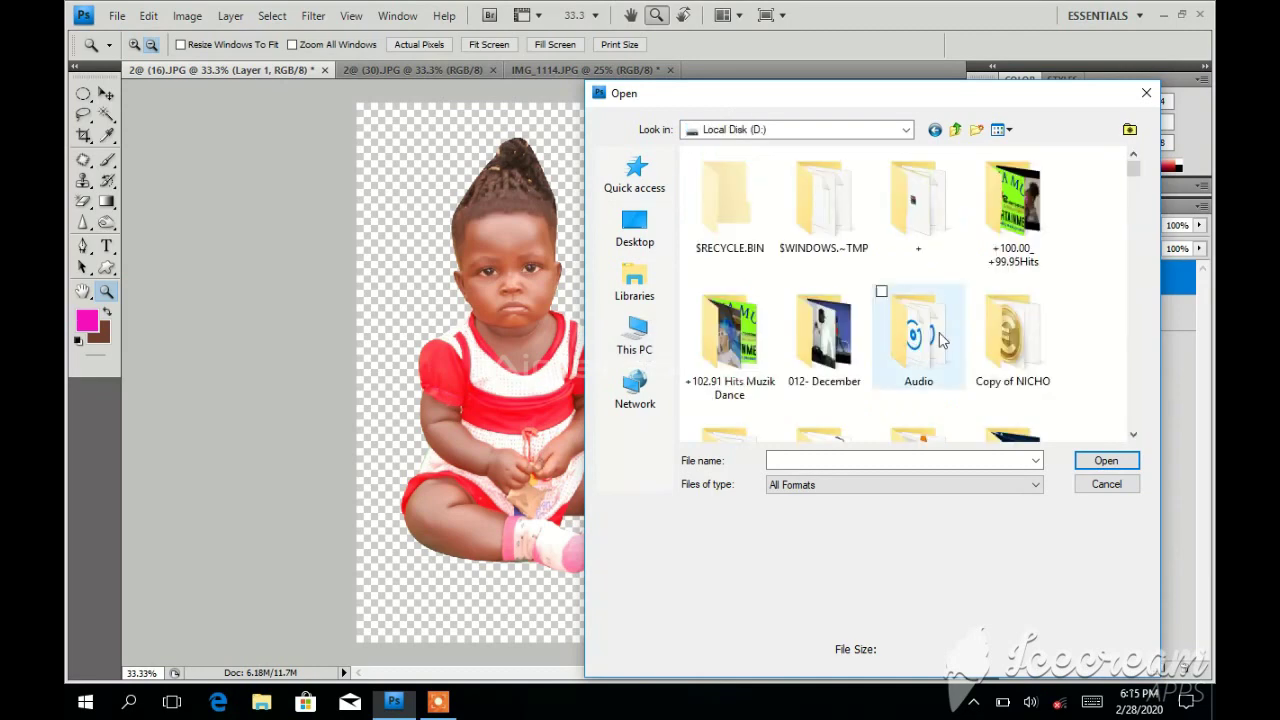
drag(1134, 163, 1140, 207)
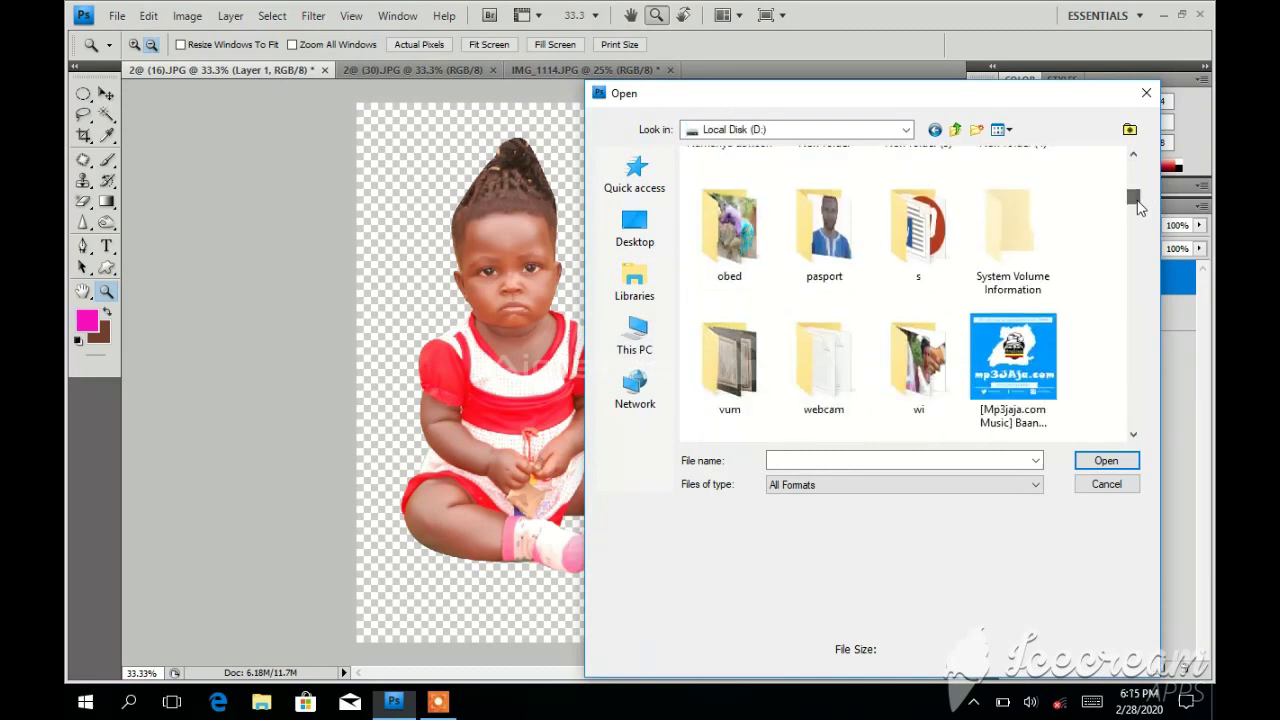
double_click(918, 262)
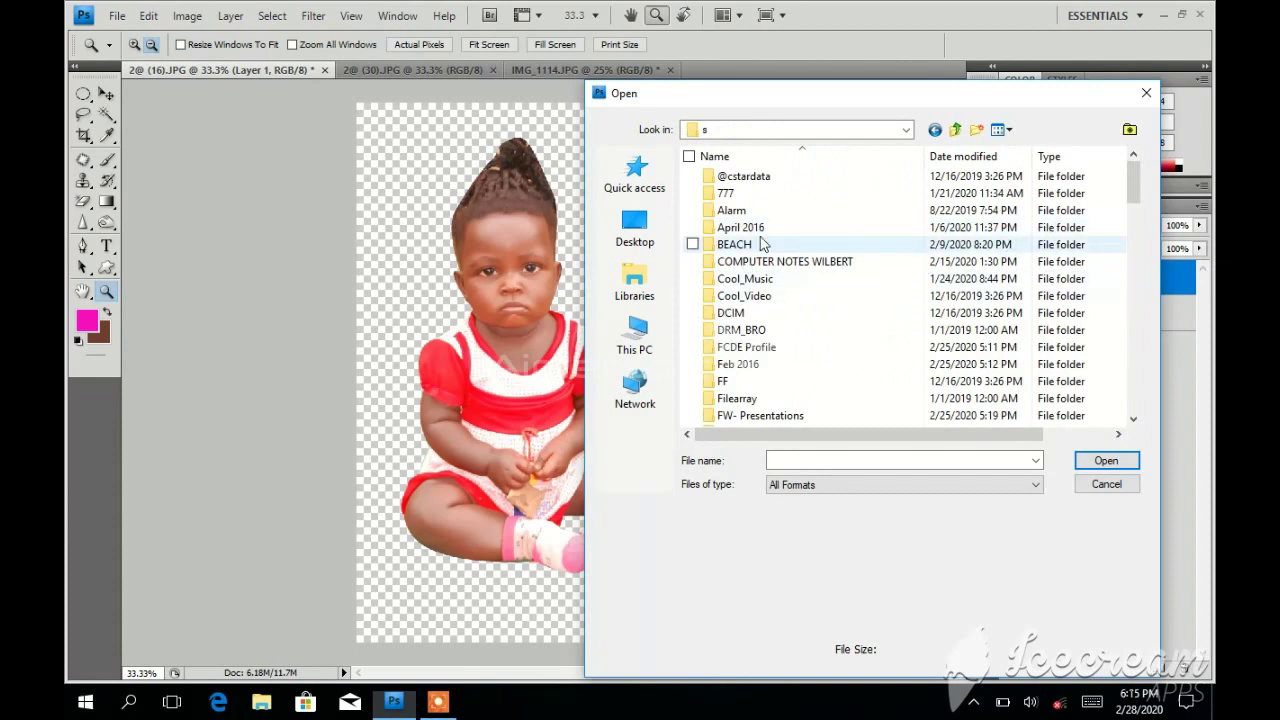
double_click(742, 246)
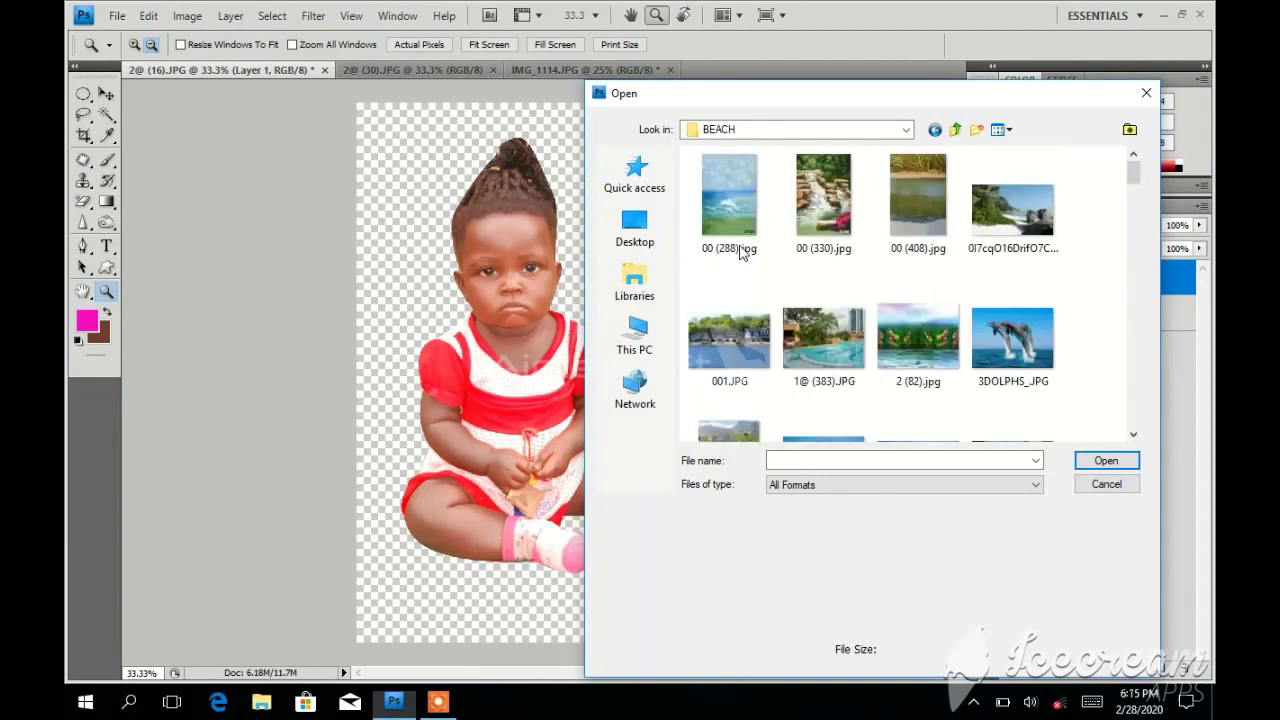
Return to Local Disk (D:) via Look in, then open s and its jossssreee folder
drag(1137, 186, 1141, 223)
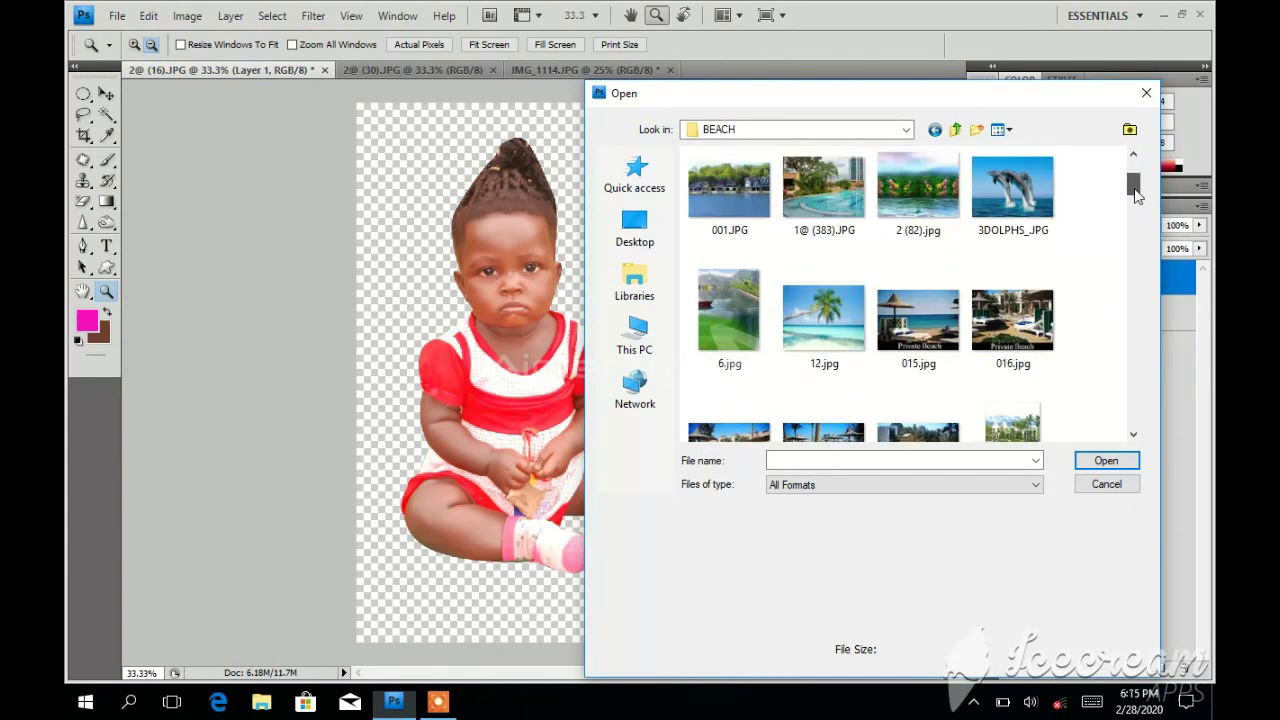
drag(1141, 223, 1135, 168)
click(700, 129)
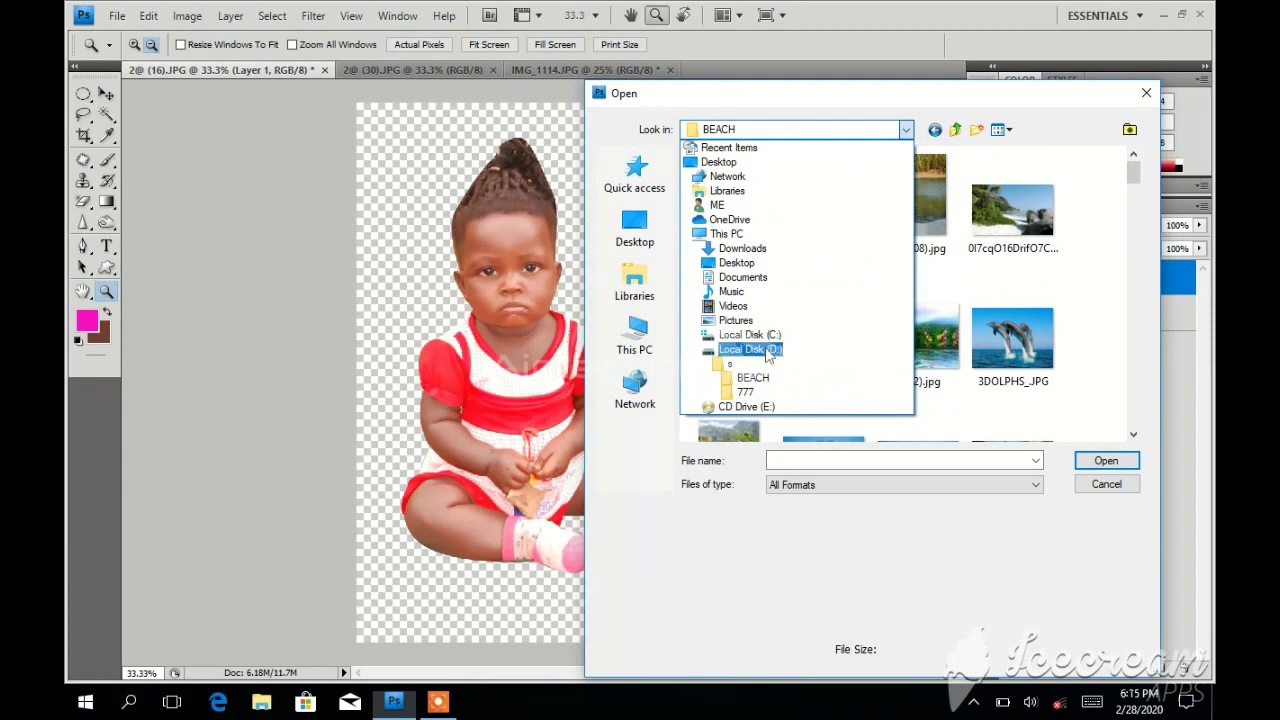
click(750, 349)
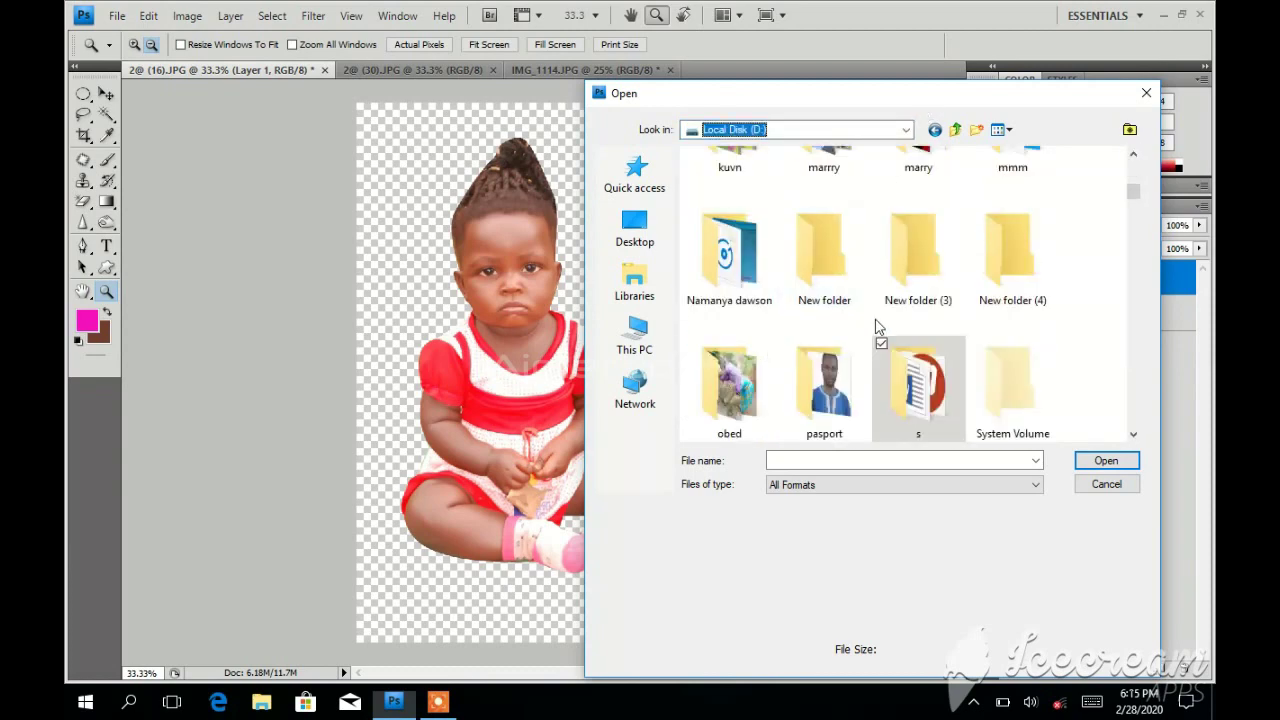
double_click(922, 405)
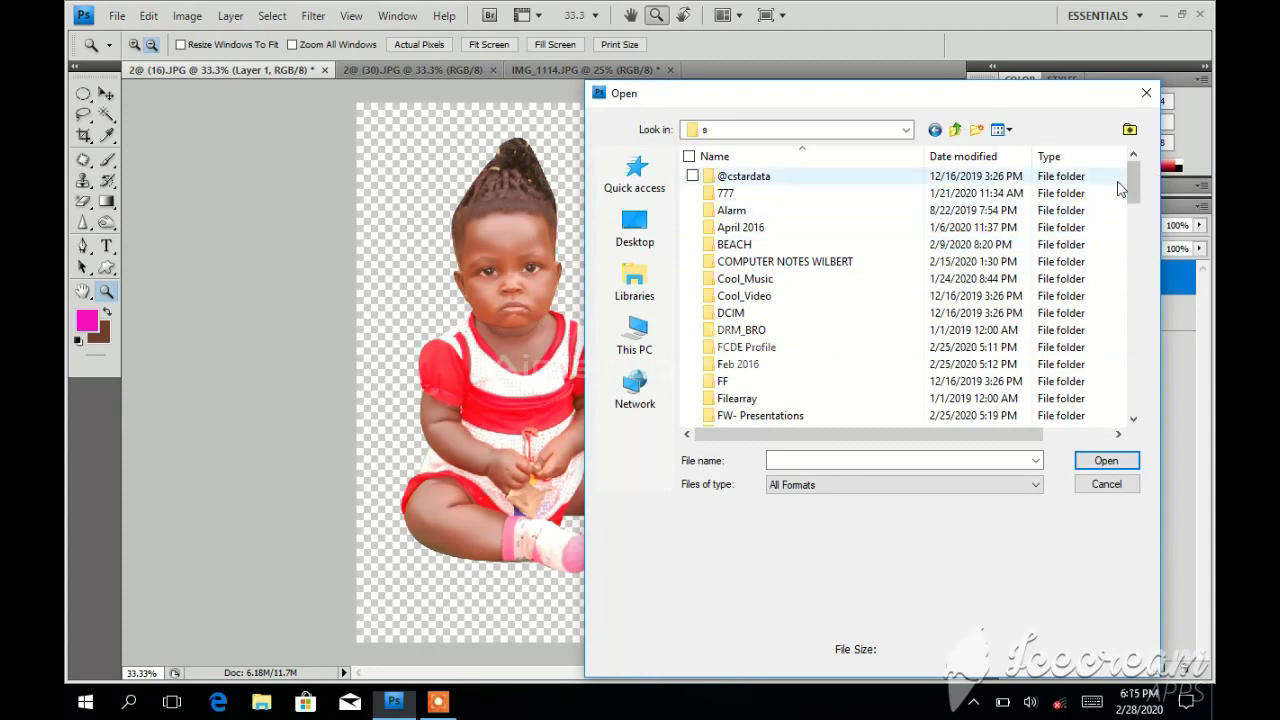
drag(1127, 196, 1134, 208)
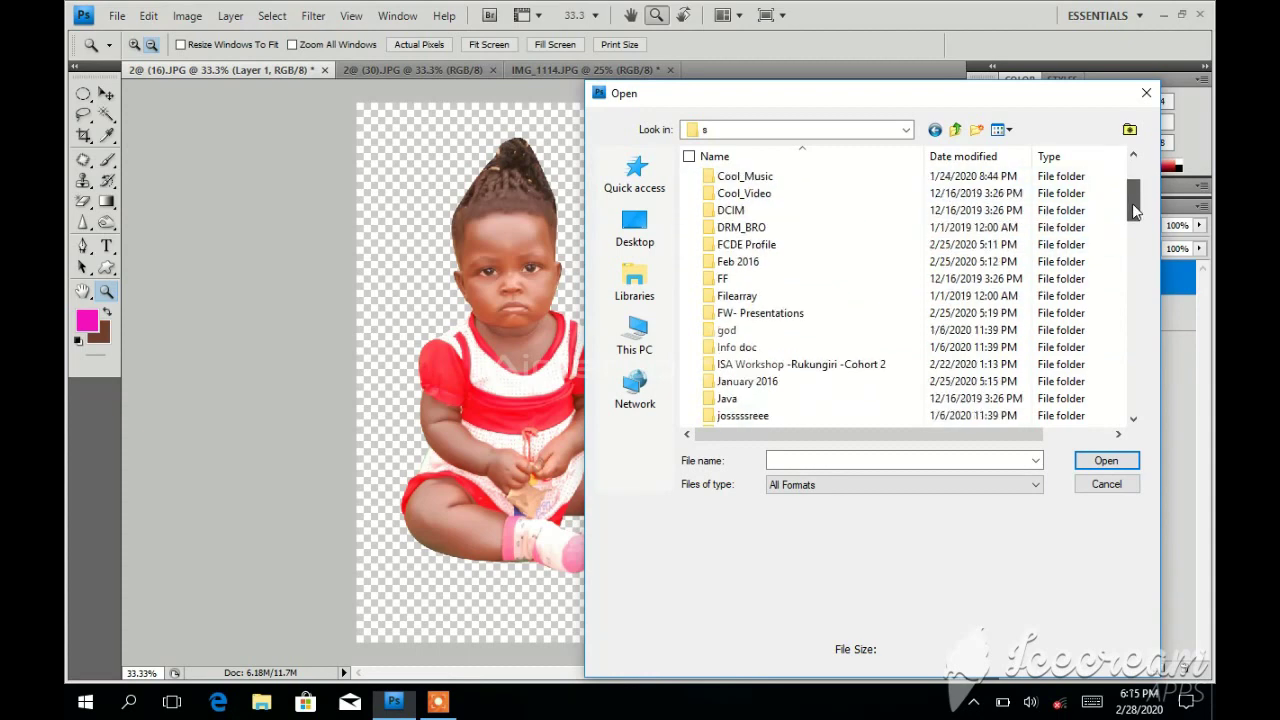
drag(1132, 203, 1134, 222)
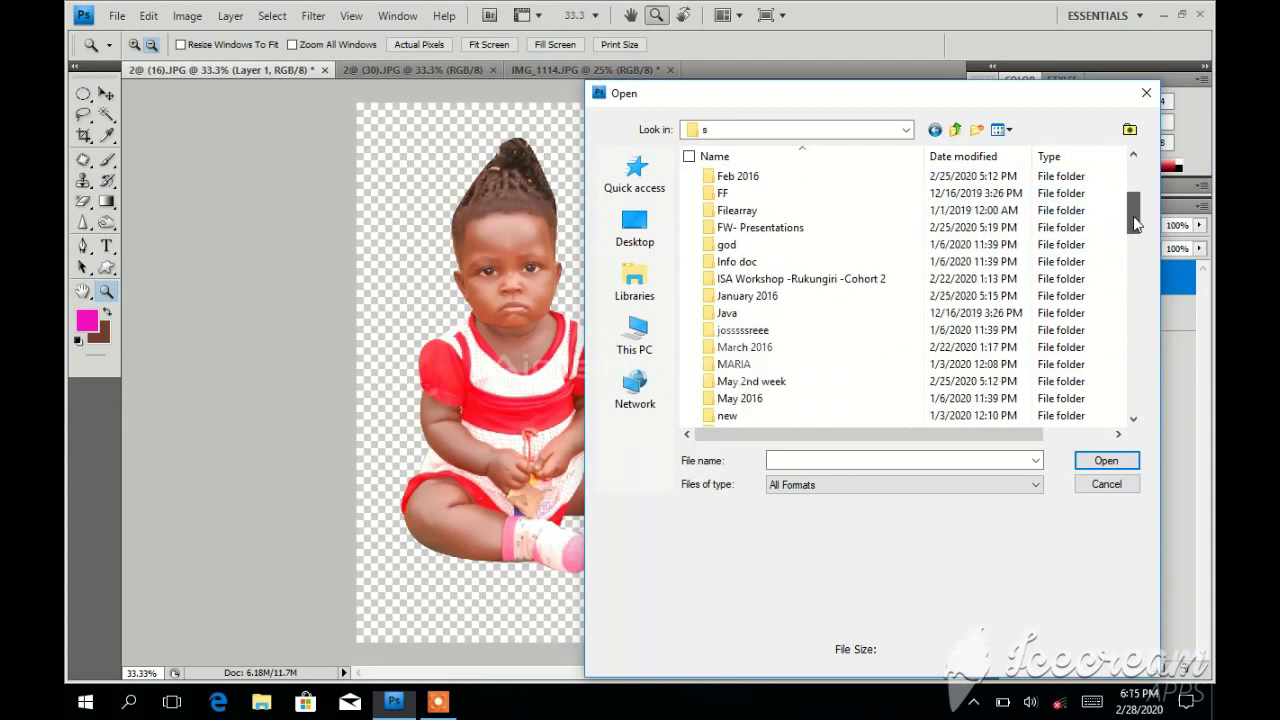
click(758, 332)
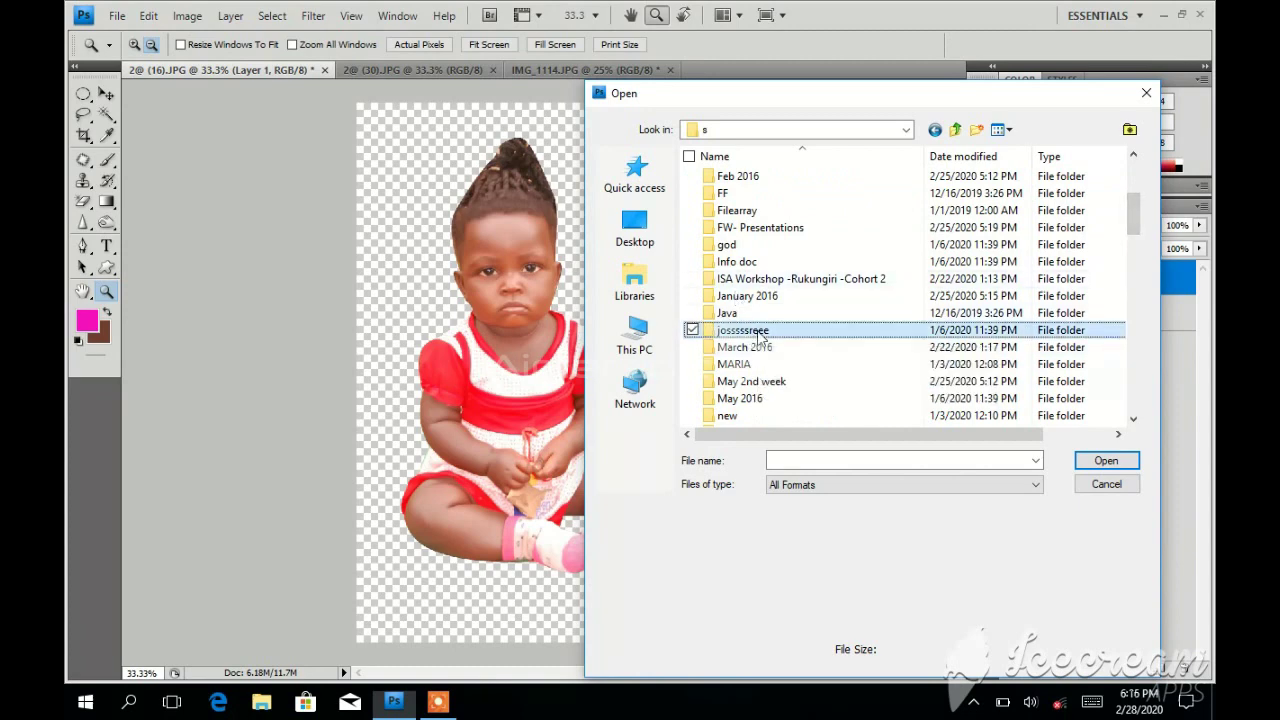
double_click(758, 332)
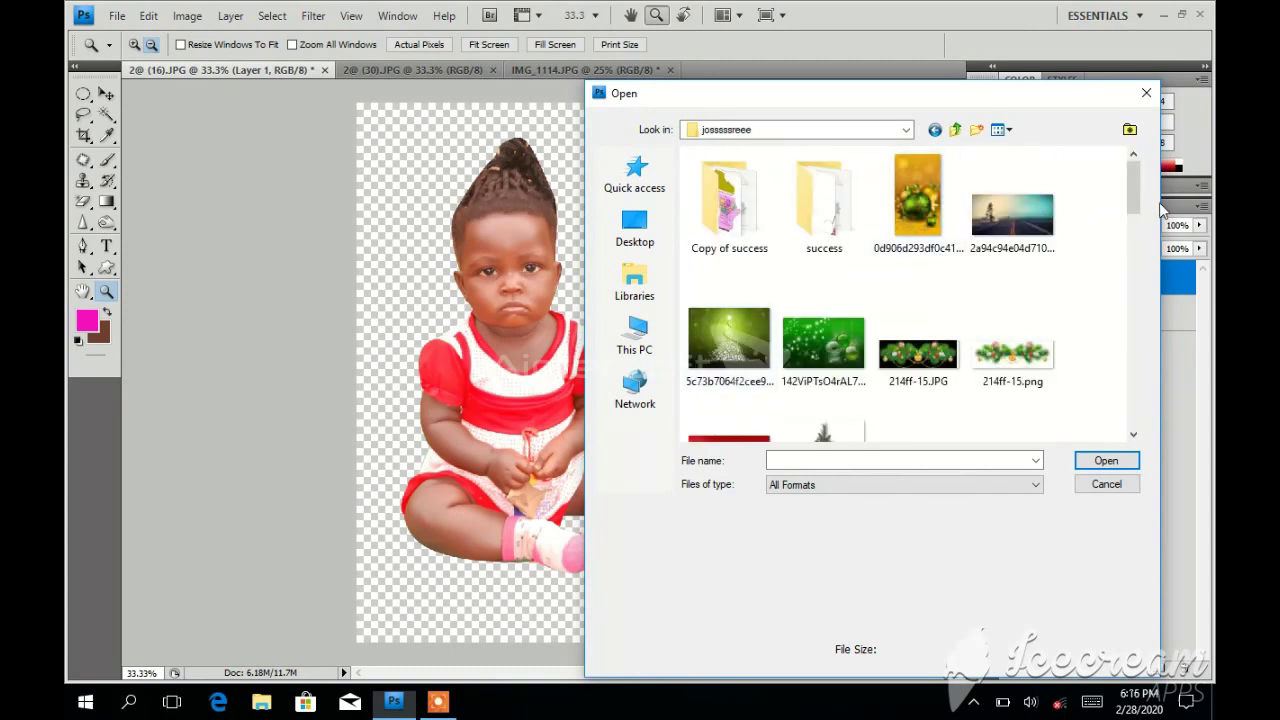
Select santa-claus-pointing-to-xmas-tree-22376227.tif in jossssreee and open it
drag(1137, 201, 1143, 313)
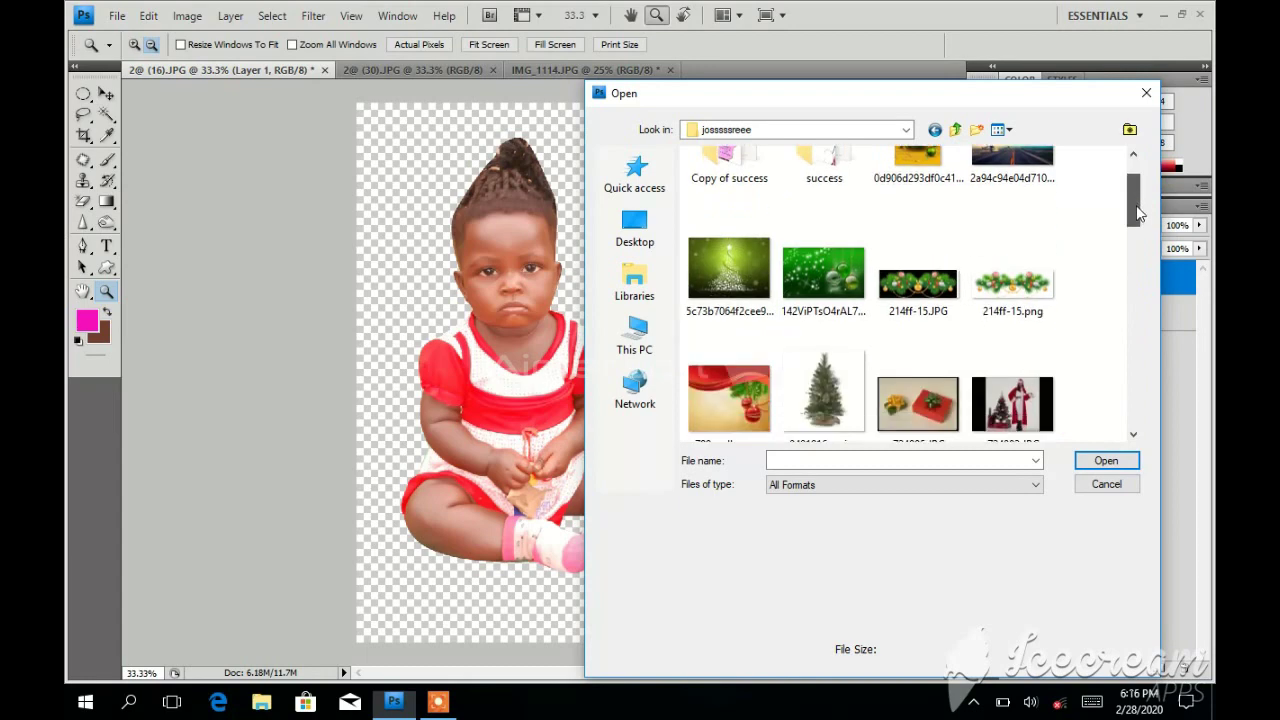
drag(1143, 313, 1144, 410)
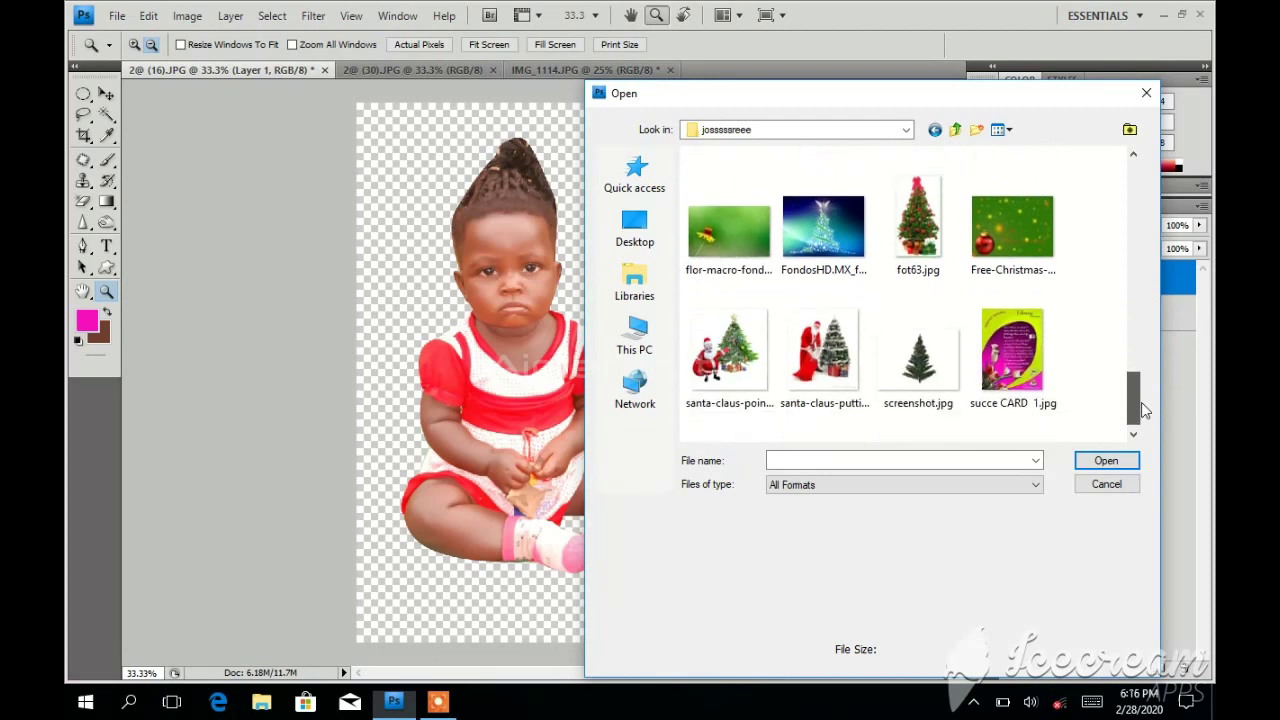
drag(1144, 410, 1144, 421)
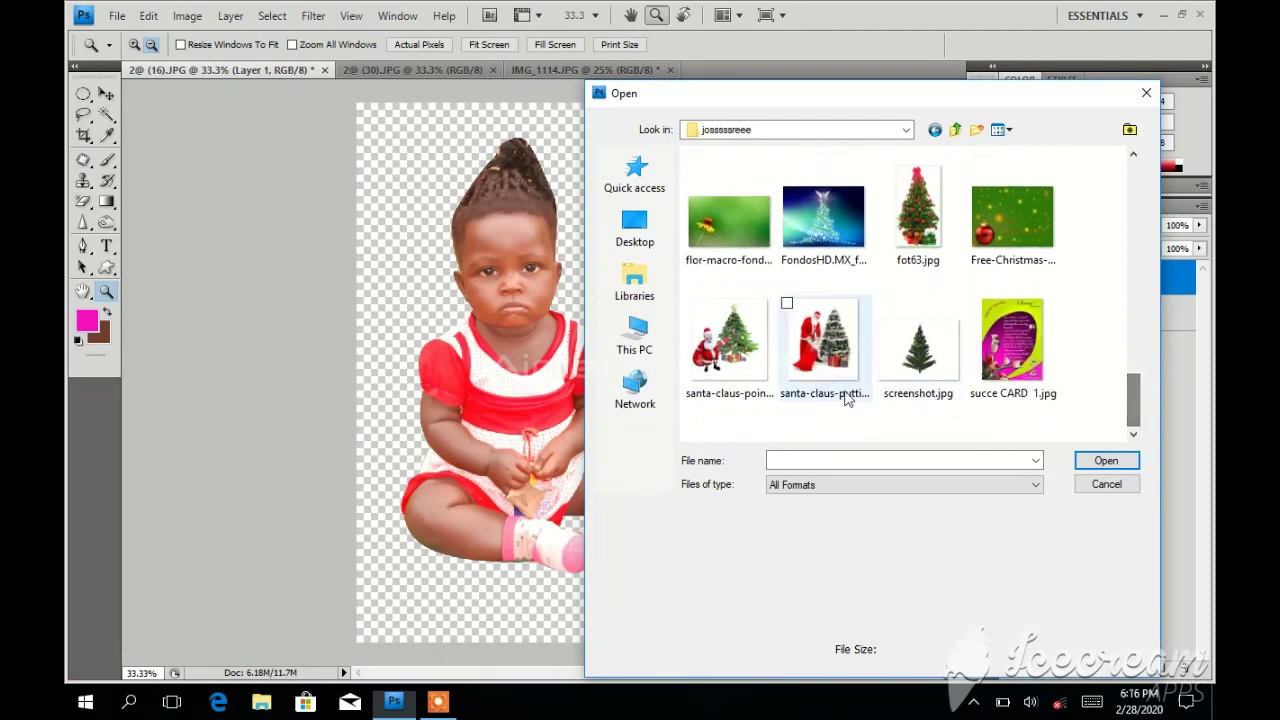
mouse_move(823, 350)
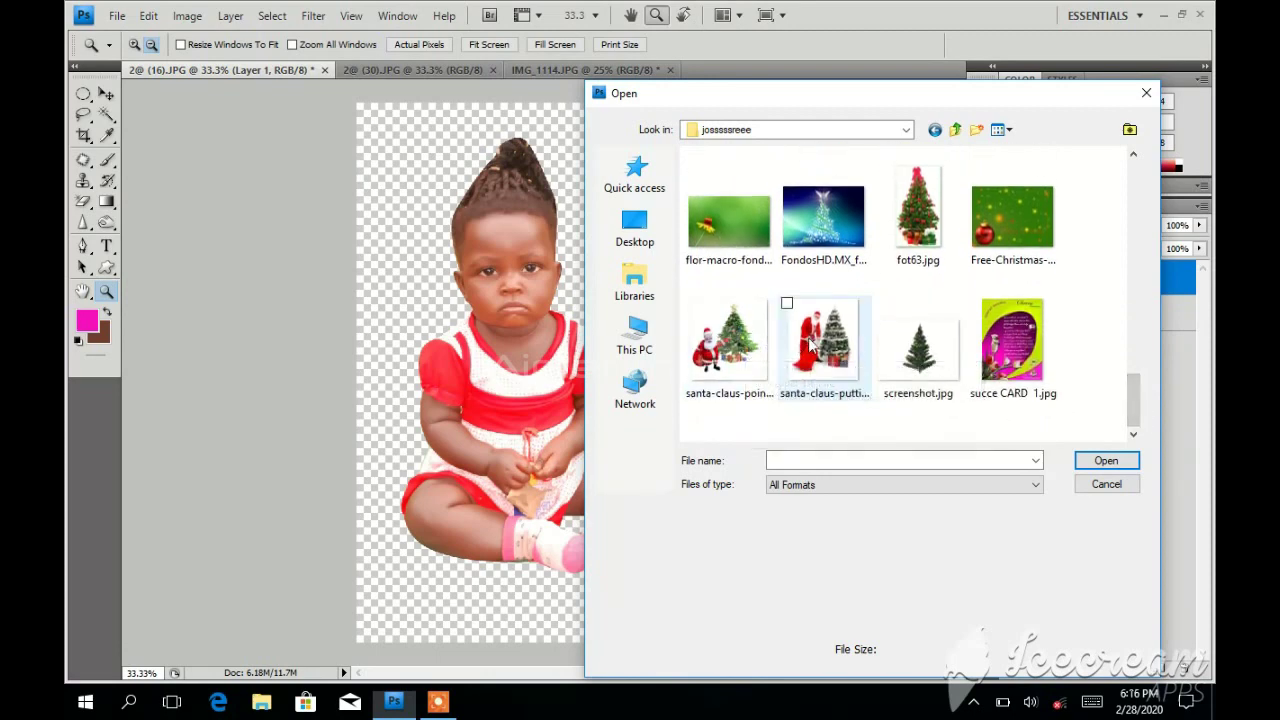
click(756, 350)
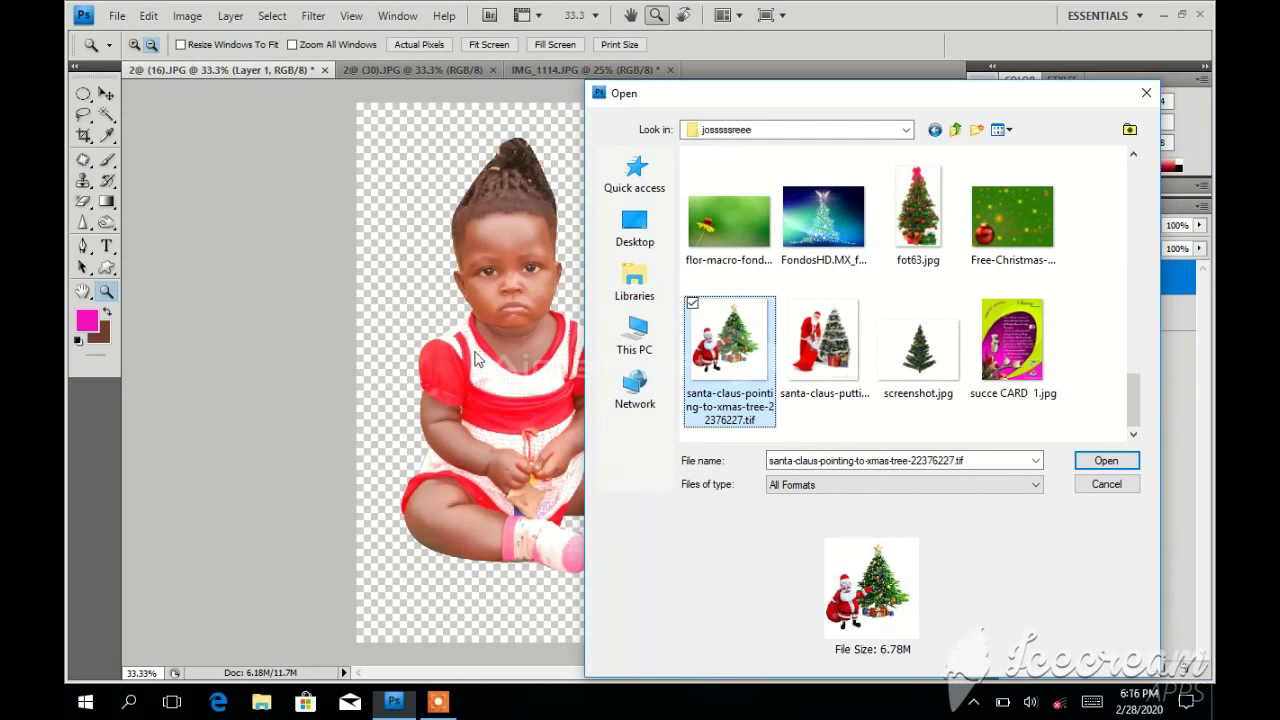
drag(842, 94, 904, 112)
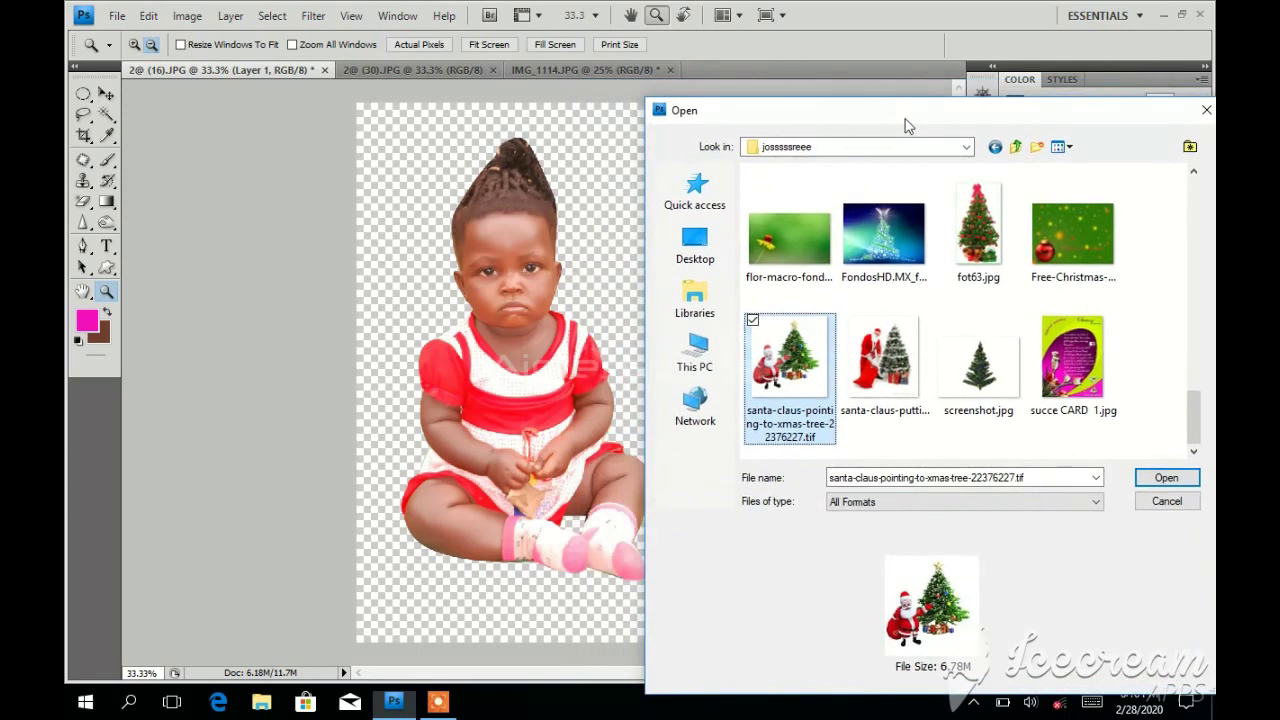
click(1165, 482)
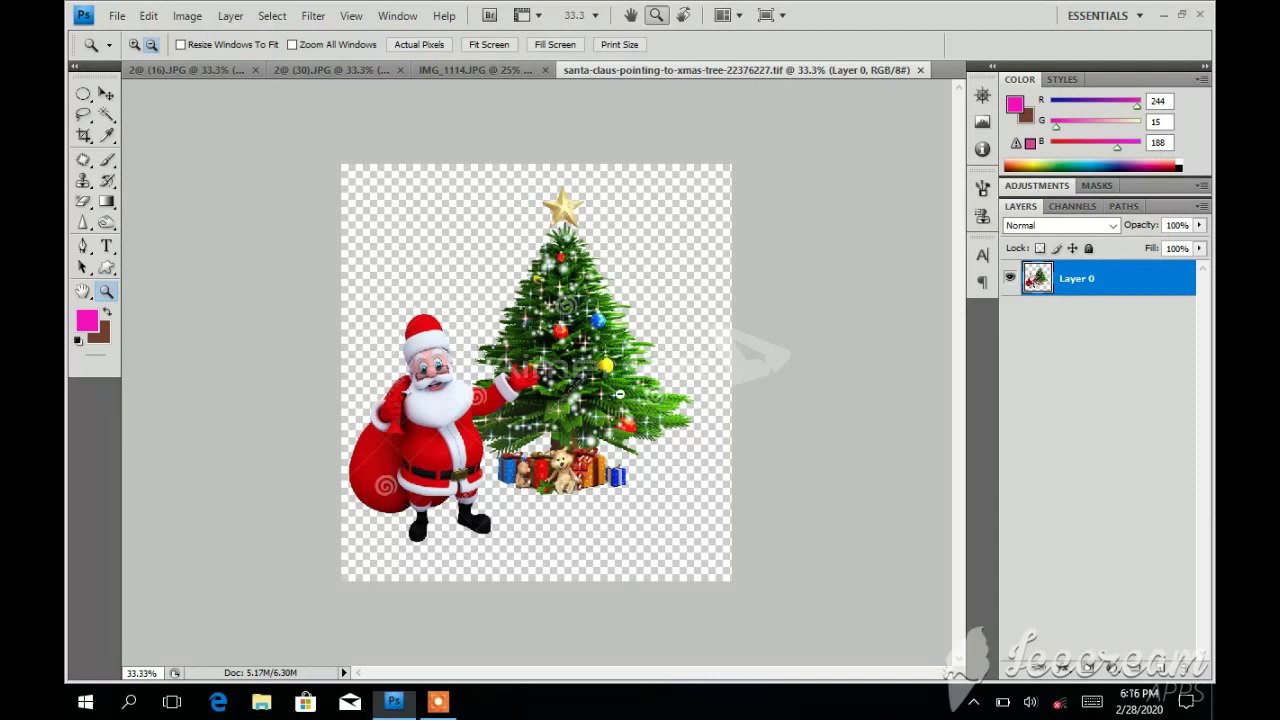
With the Move tool, start dragging the Santa picture toward the girl document
click(488, 72)
click(723, 68)
click(206, 72)
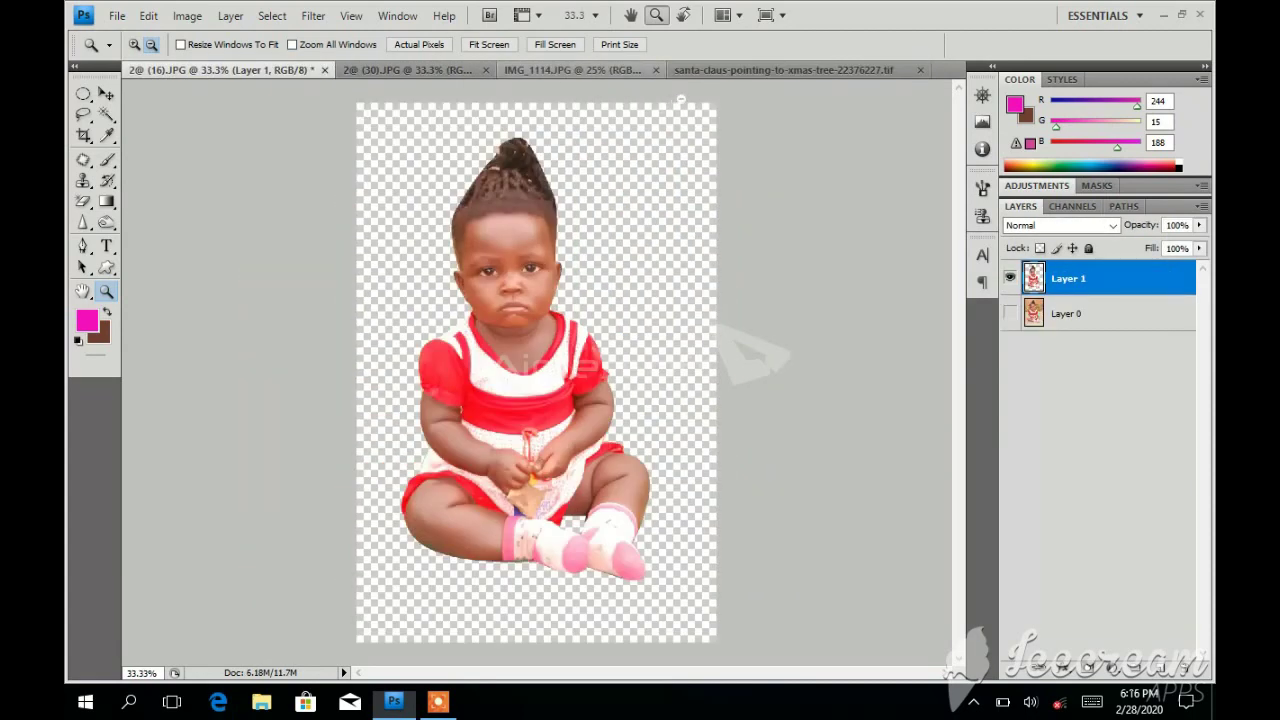
click(106, 96)
click(797, 71)
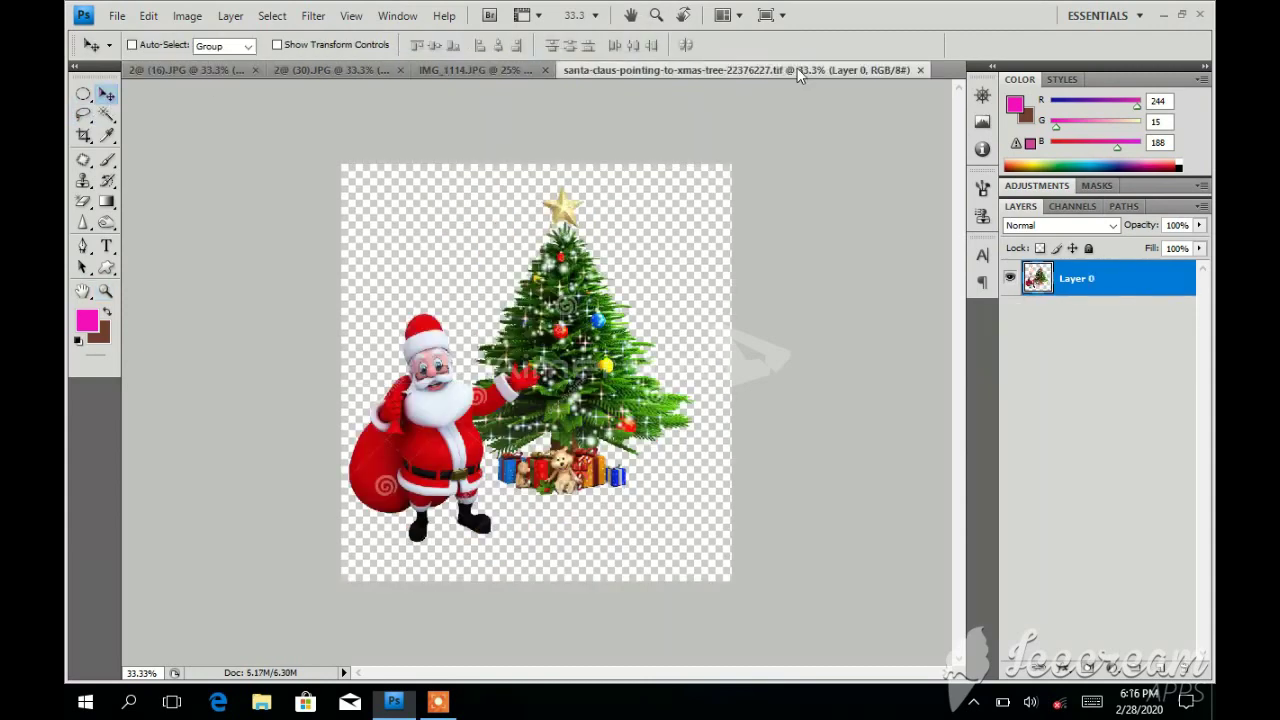
mouse_move(616, 362)
mouse_down()
mouse_move(113, 72)
mouse_move(147, 64)
mouse_up()
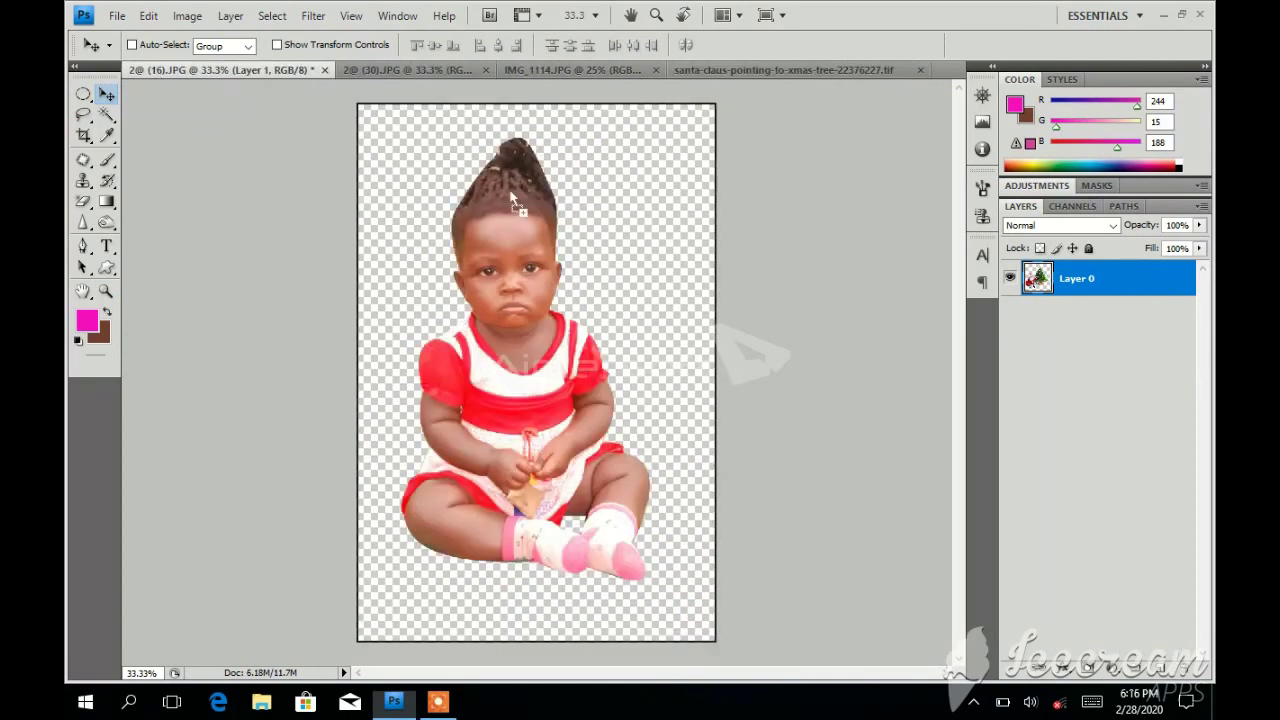
Drop the Santa and tree onto the girl's canvas as Layer 2, placed at her right
drag(154, 67, 592, 276)
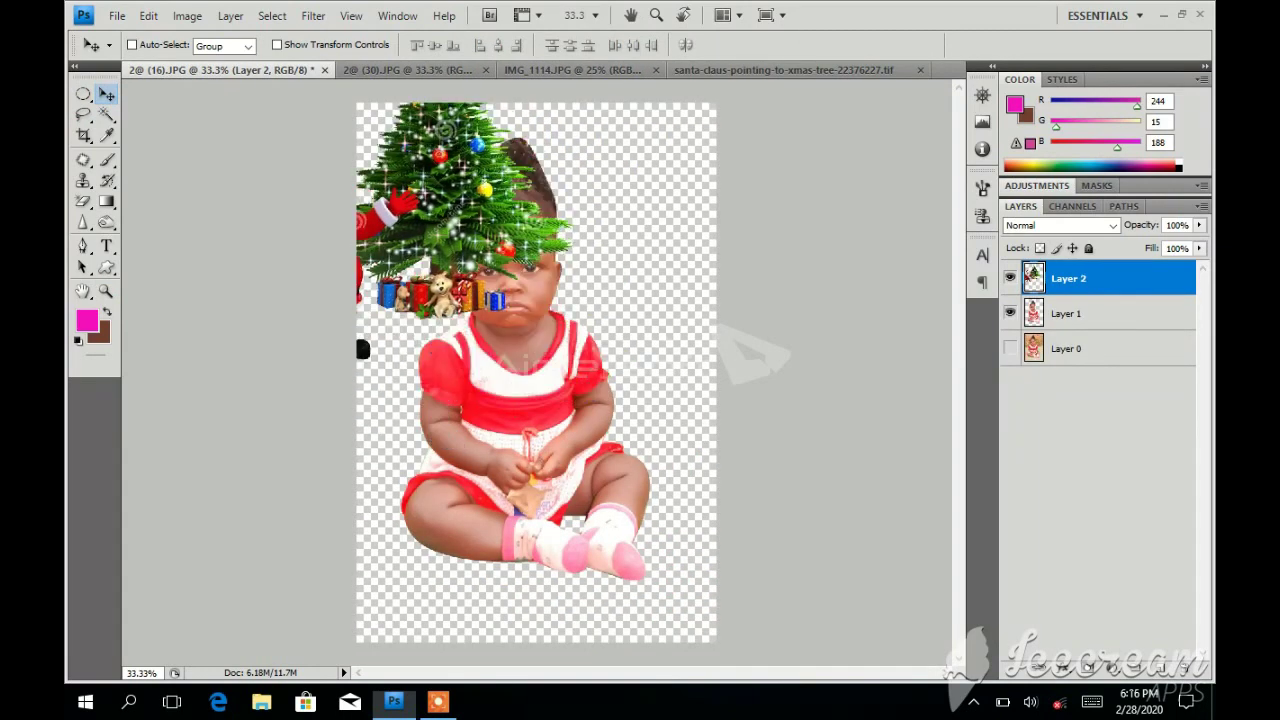
mouse_move(582, 270)
mouse_down()
mouse_move(780, 242)
mouse_move(686, 308)
mouse_up()
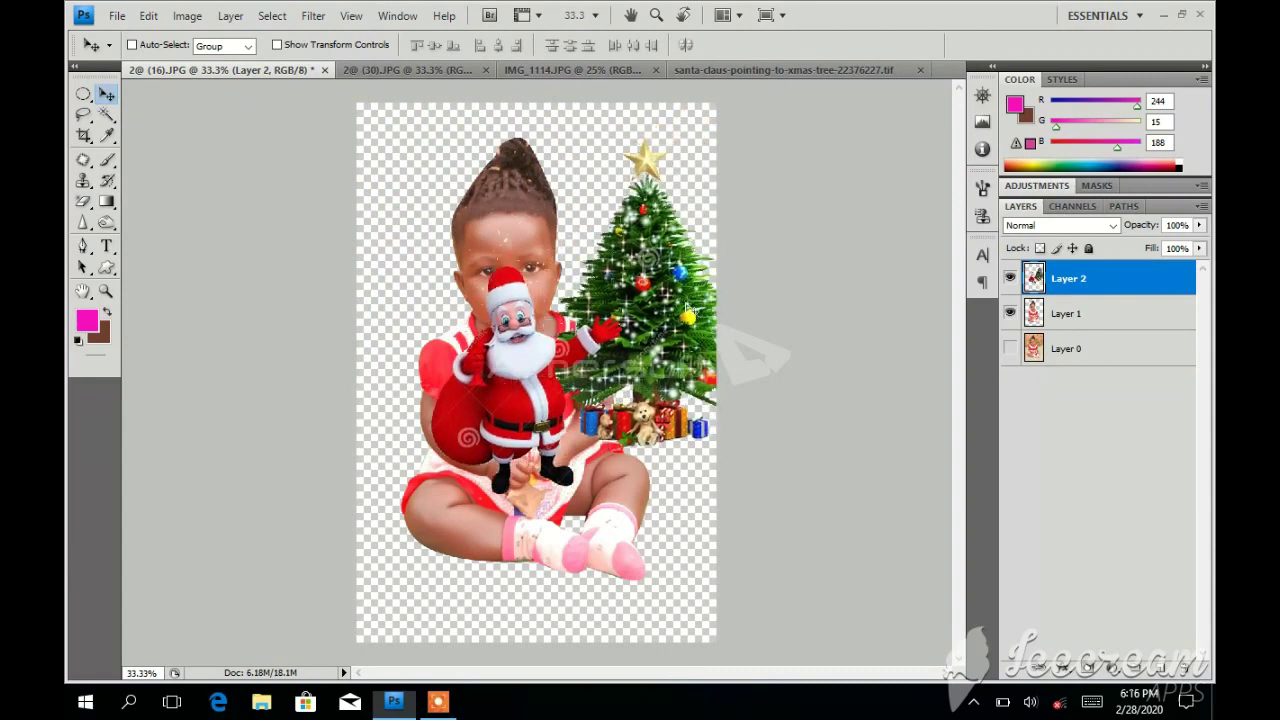
click(176, 14)
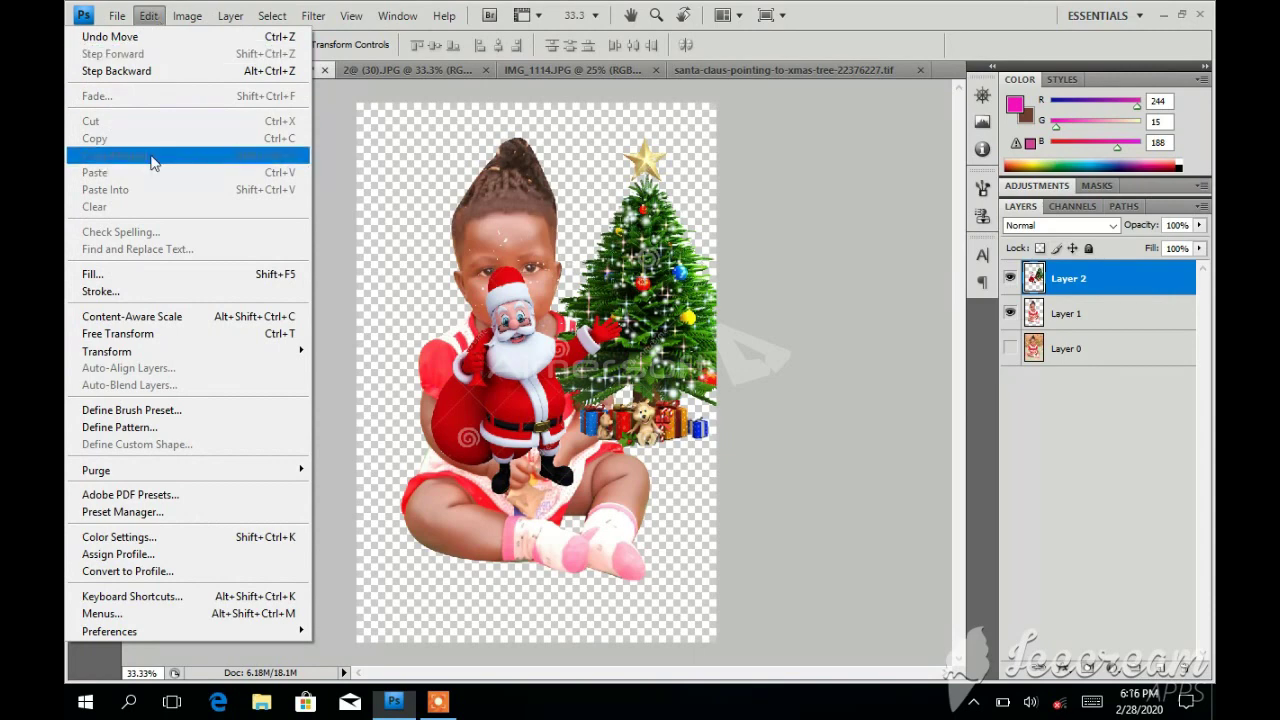
Shrink the Santa and tree layer and move it toward the bottom-left corner
click(130, 334)
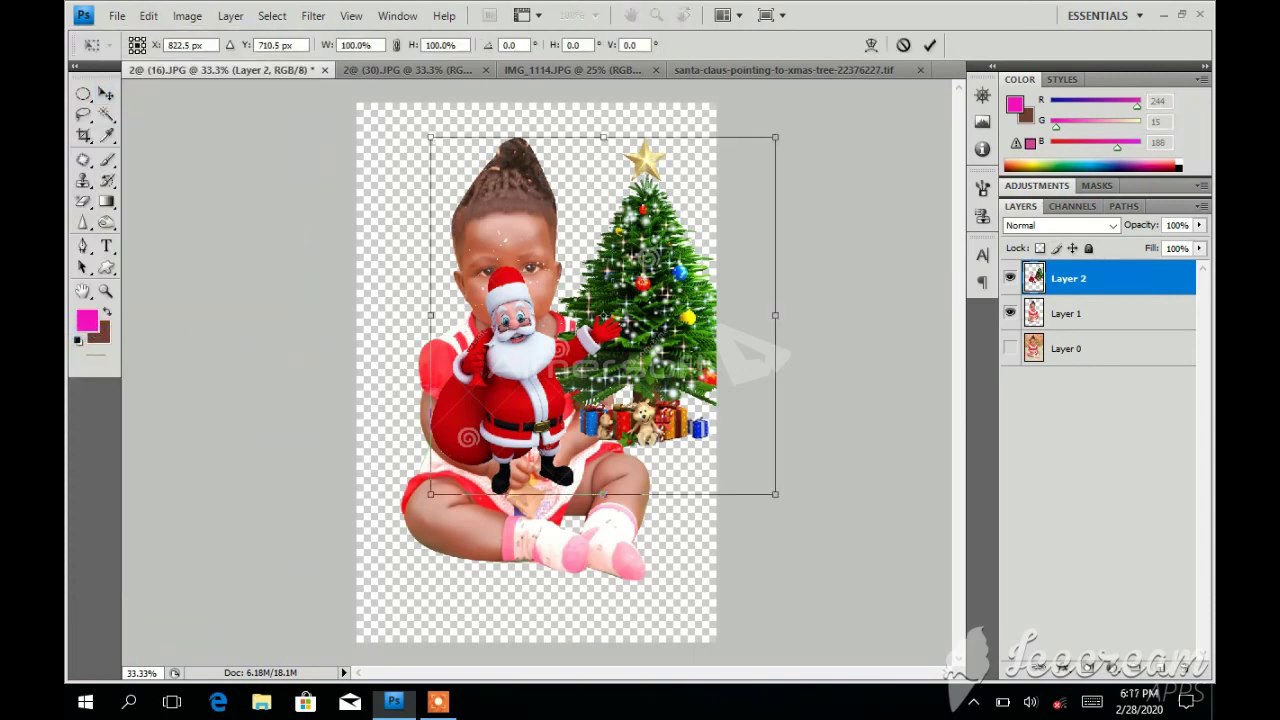
drag(430, 137, 588, 300)
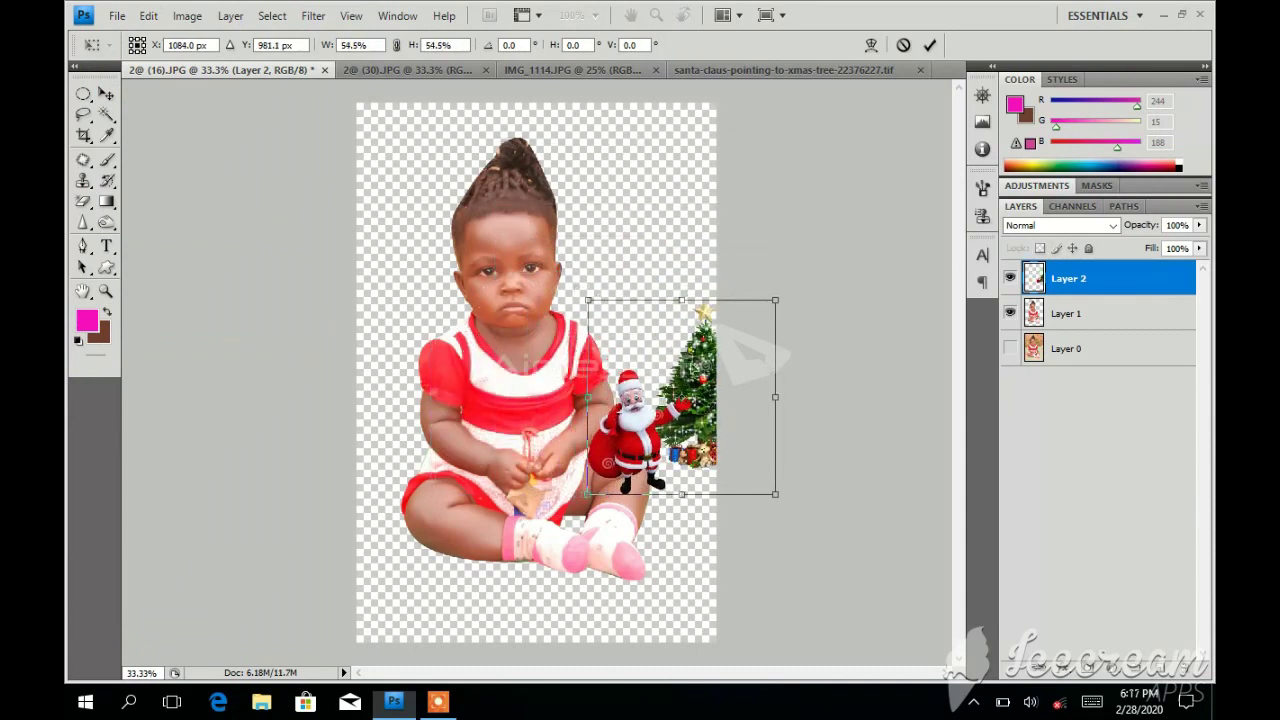
drag(691, 367, 441, 488)
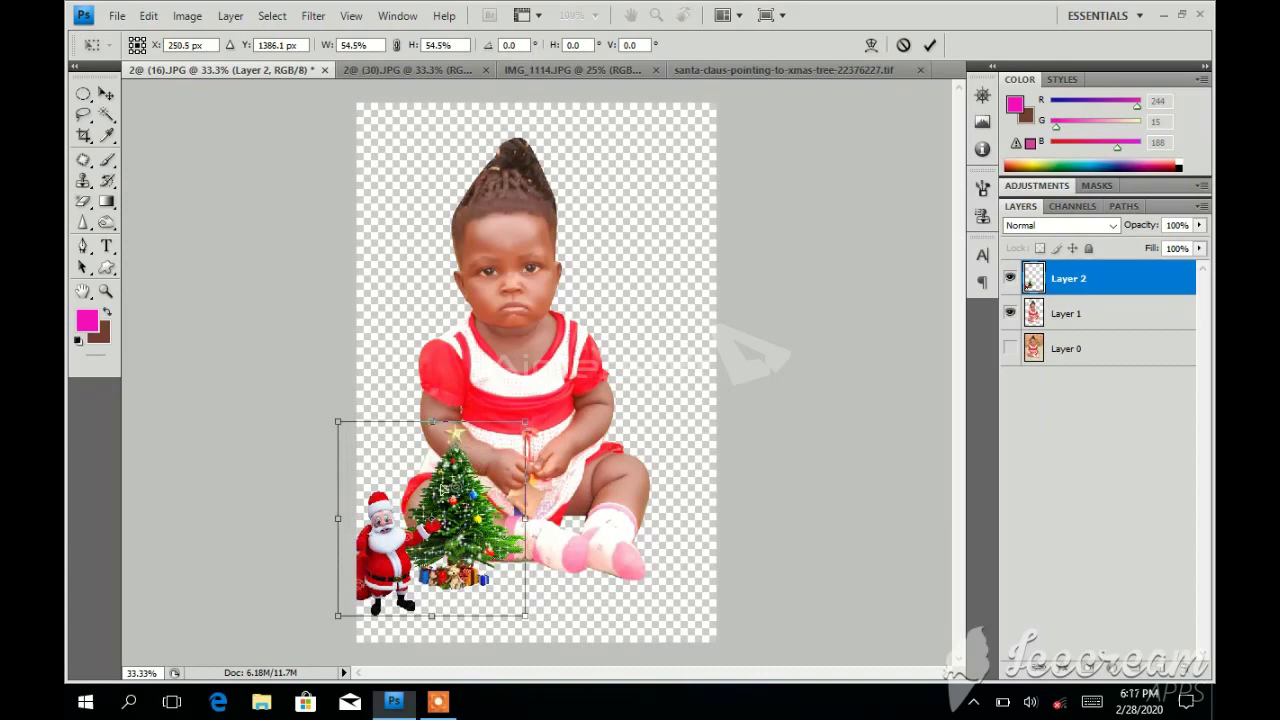
key(Return)
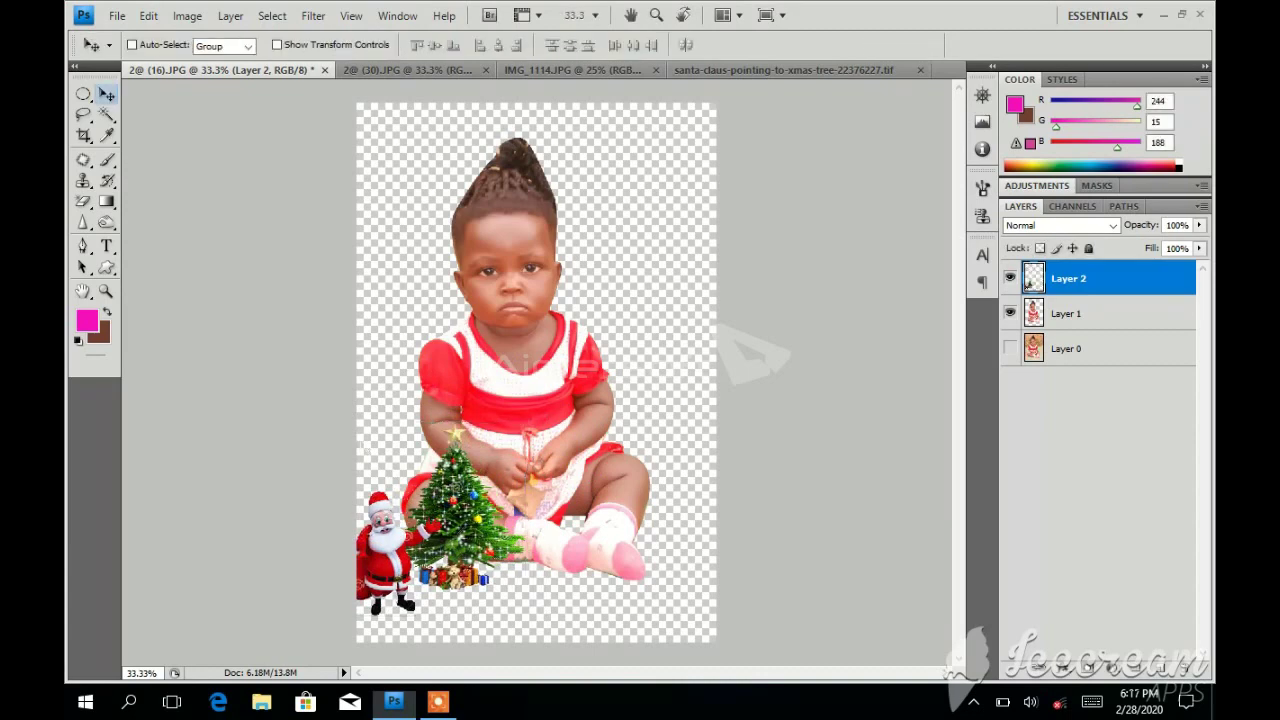
Shrink it further to about 64.5% and tuck it into the bottom-left beside her feet
key(ctrl+t)
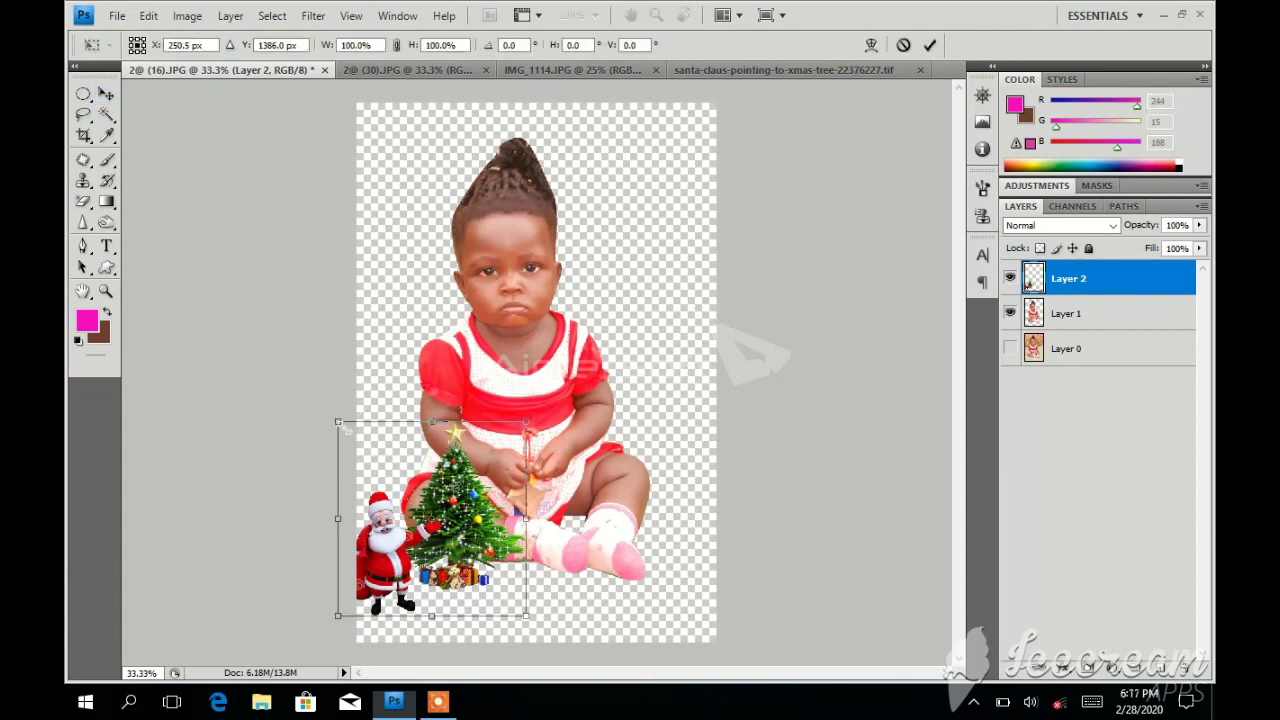
drag(341, 424, 410, 494)
drag(490, 560, 442, 572)
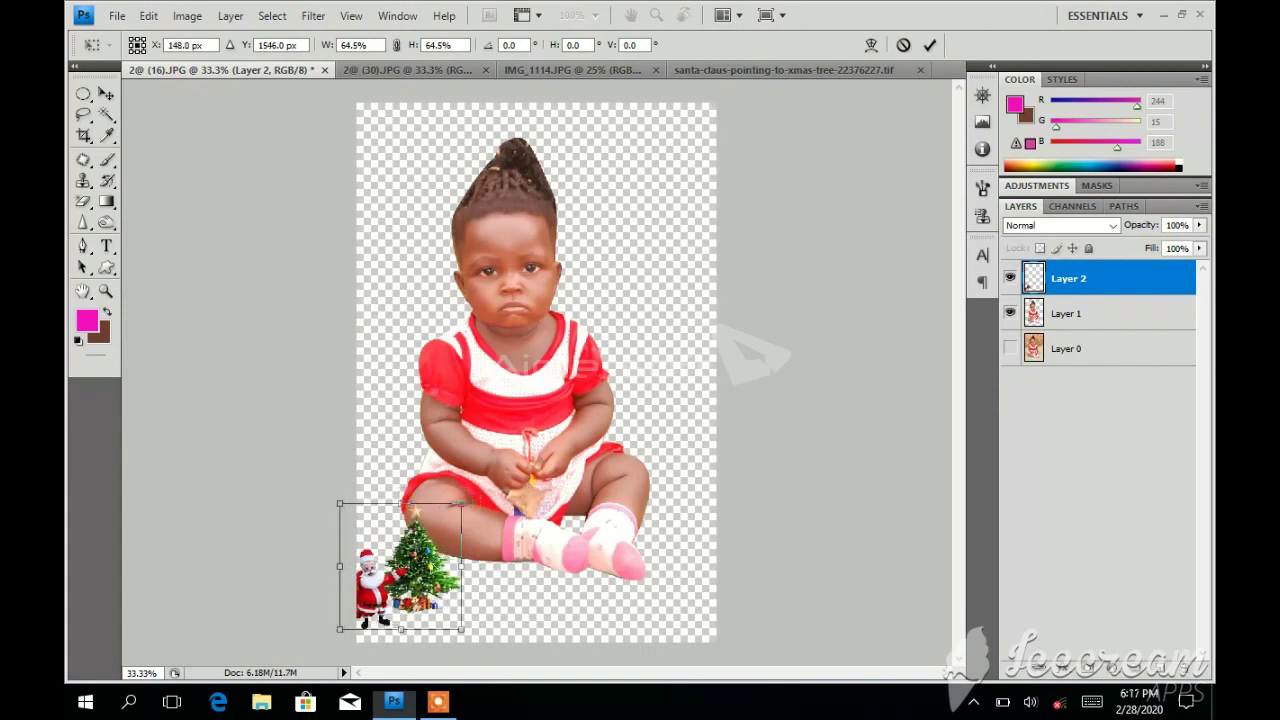
key(Return)
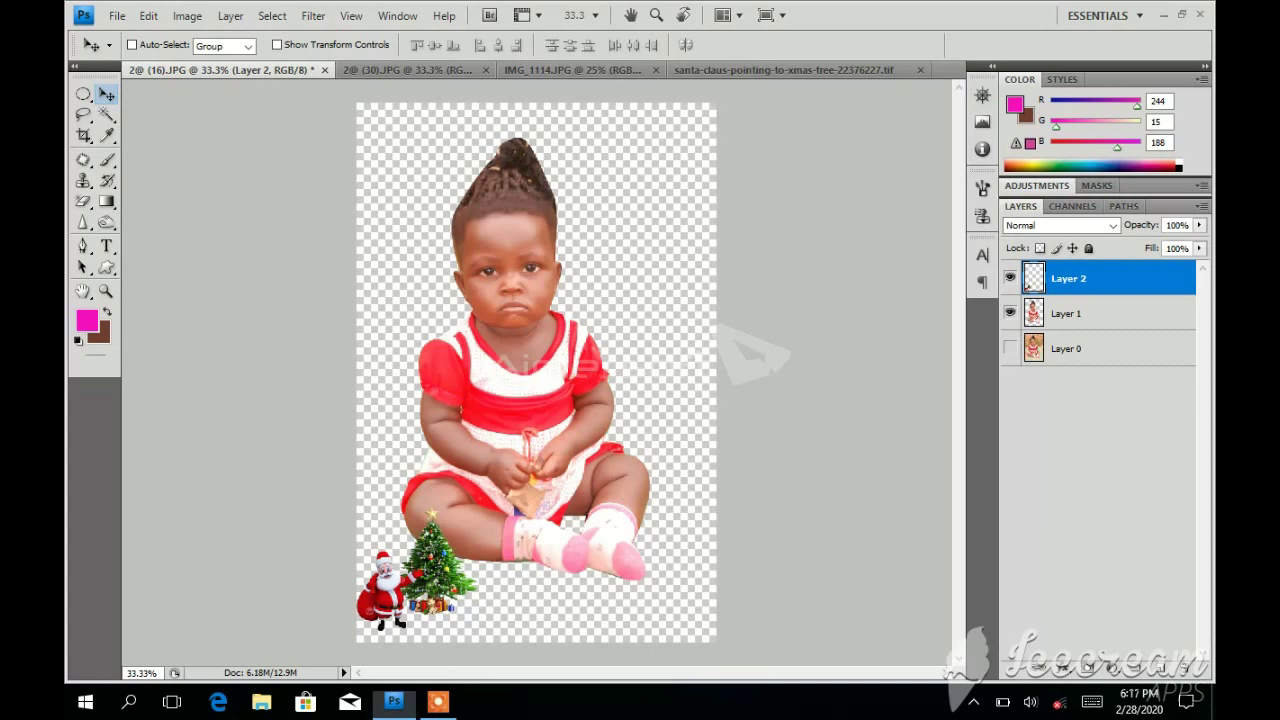
click(118, 18)
Open 01 (30).JPG from the PLAINS777 folder, then return to the girl's document
click(127, 55)
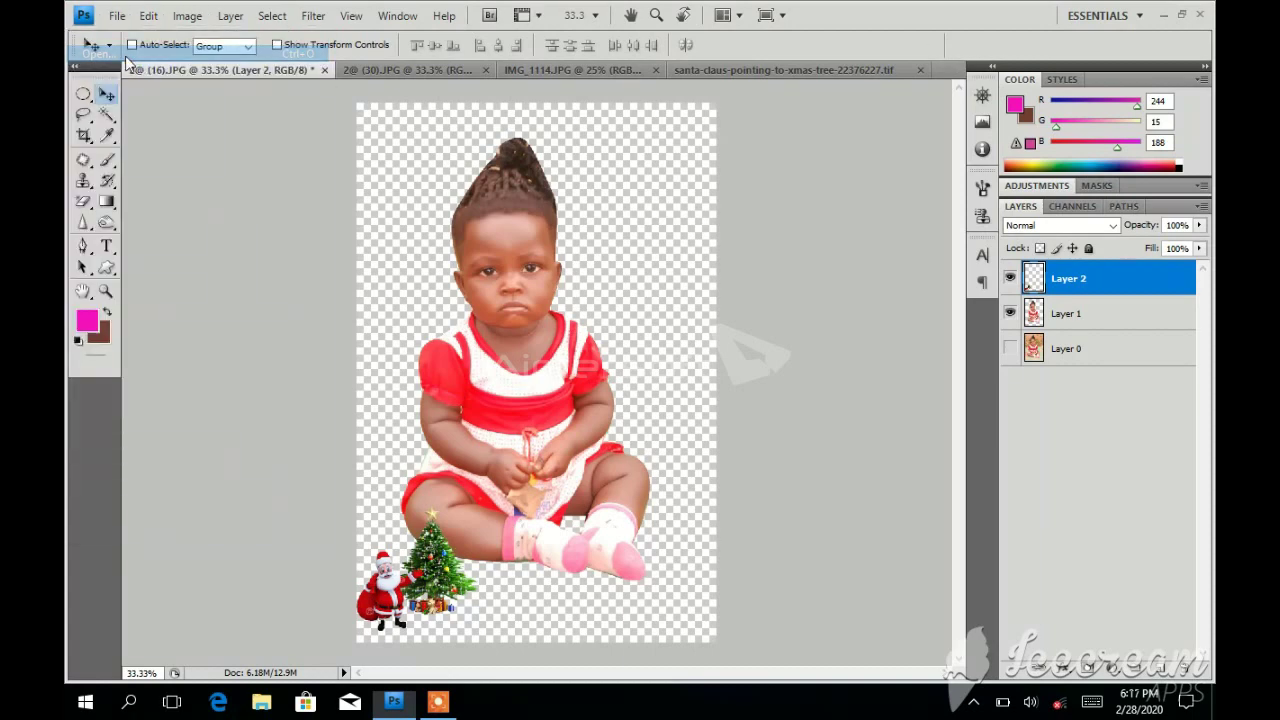
double_click(797, 203)
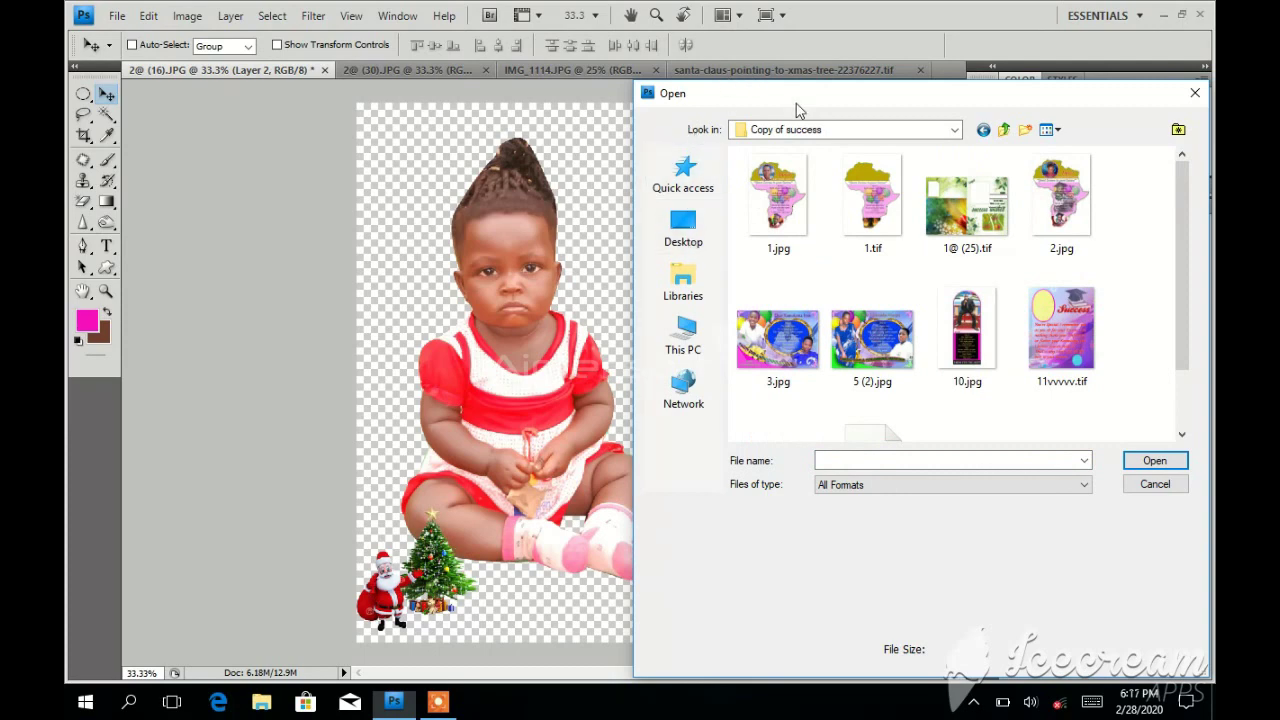
click(953, 129)
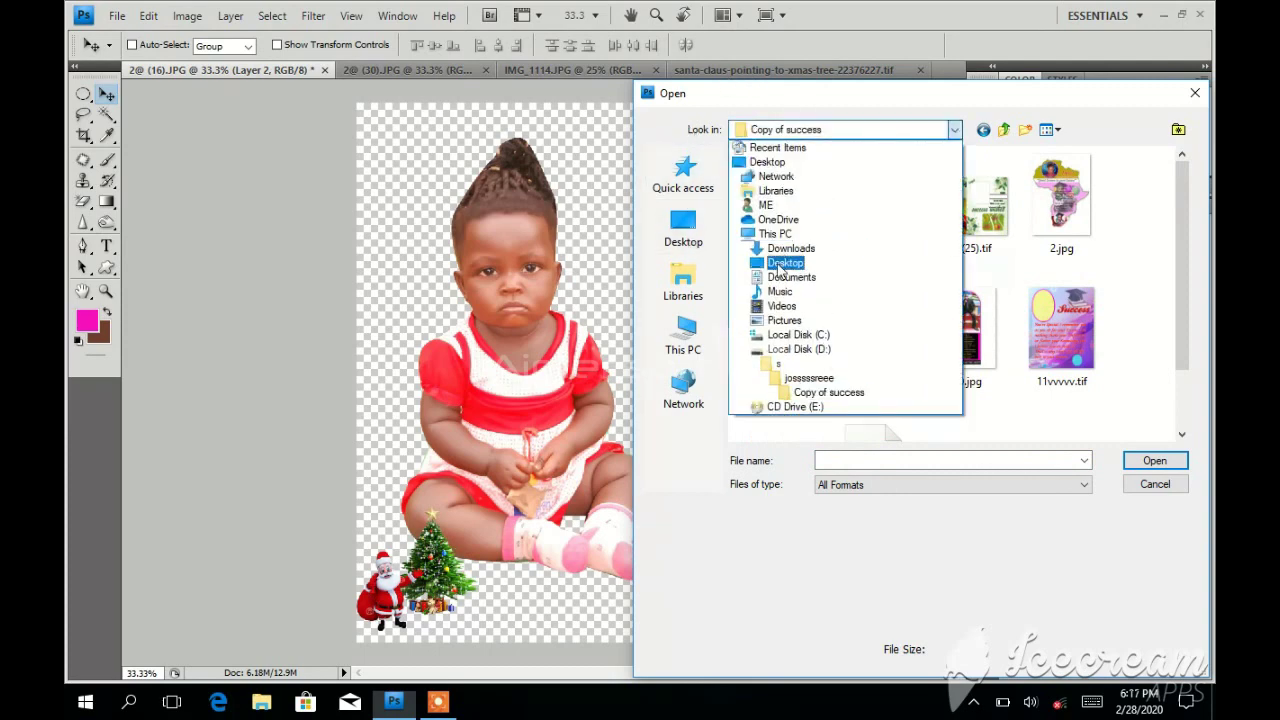
click(780, 364)
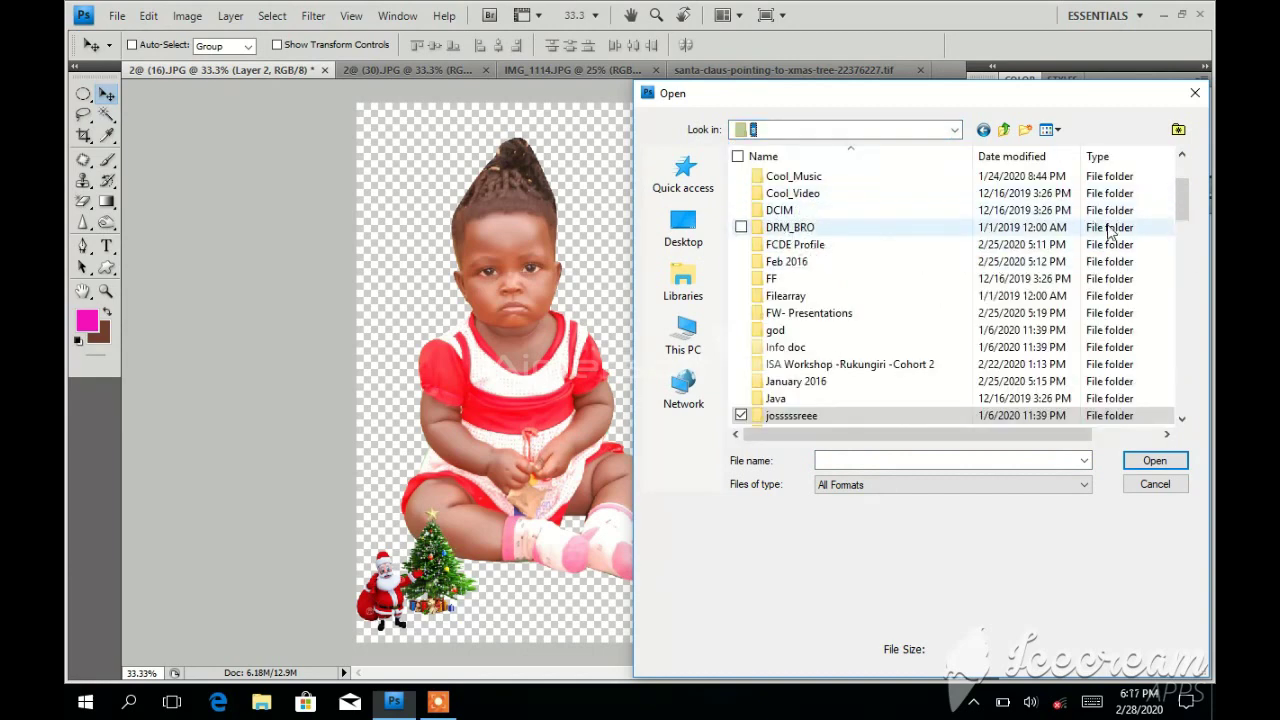
drag(1186, 212, 1188, 265)
double_click(790, 261)
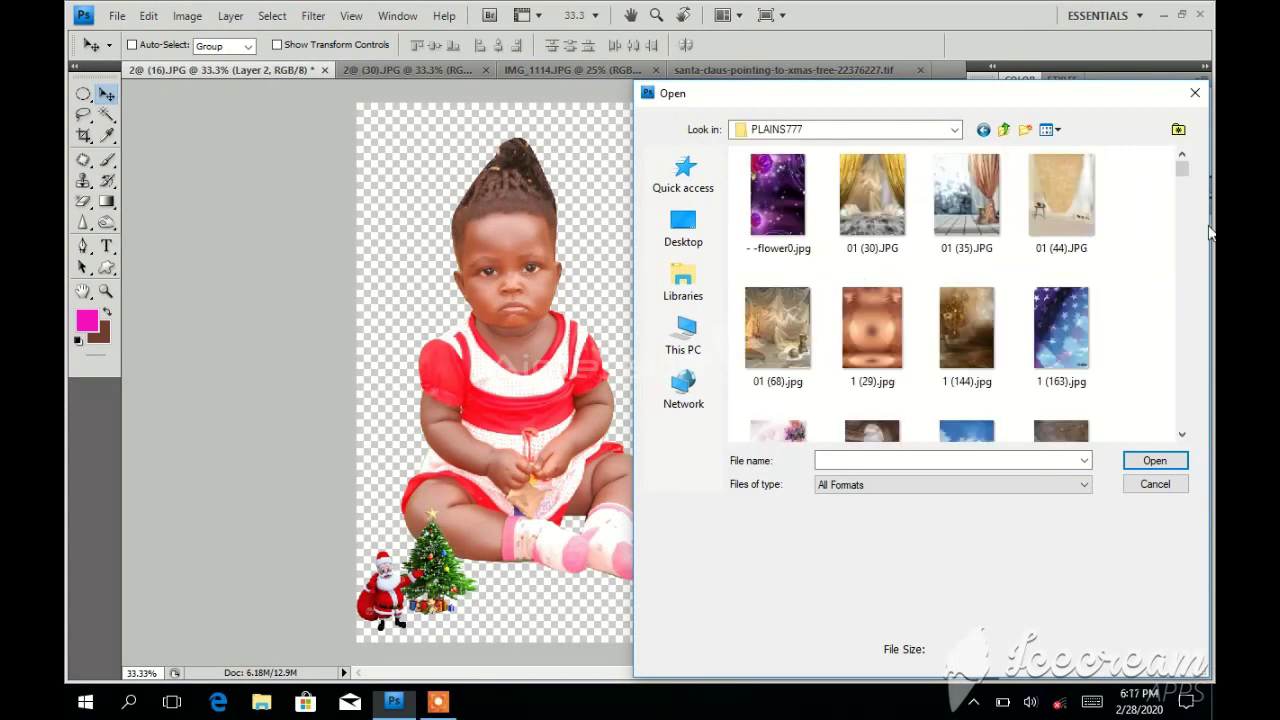
drag(1184, 173, 1182, 170)
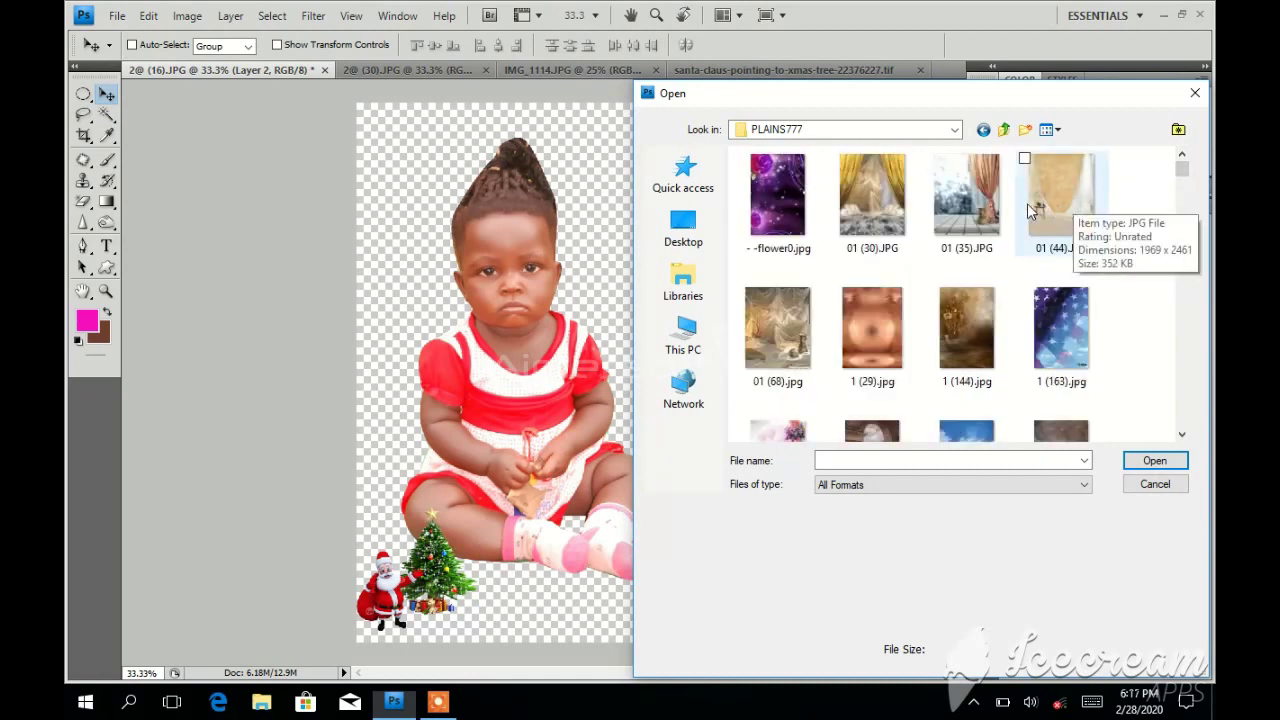
double_click(880, 220)
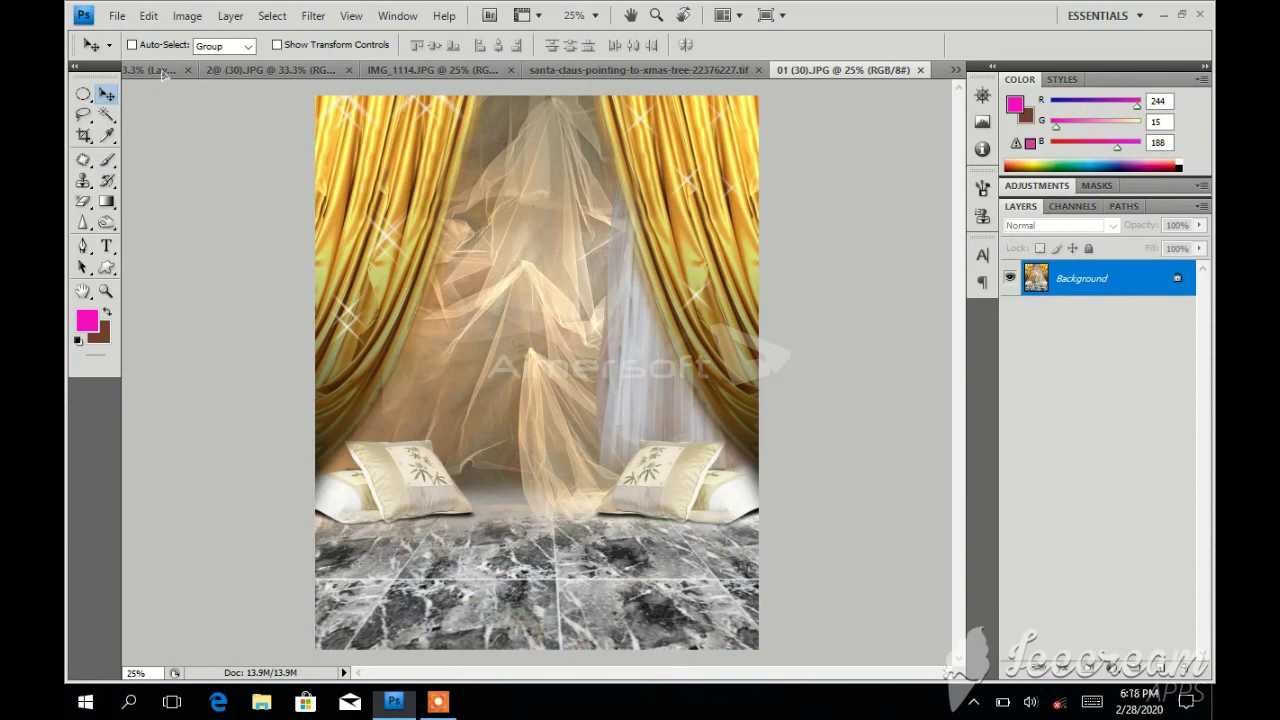
click(162, 72)
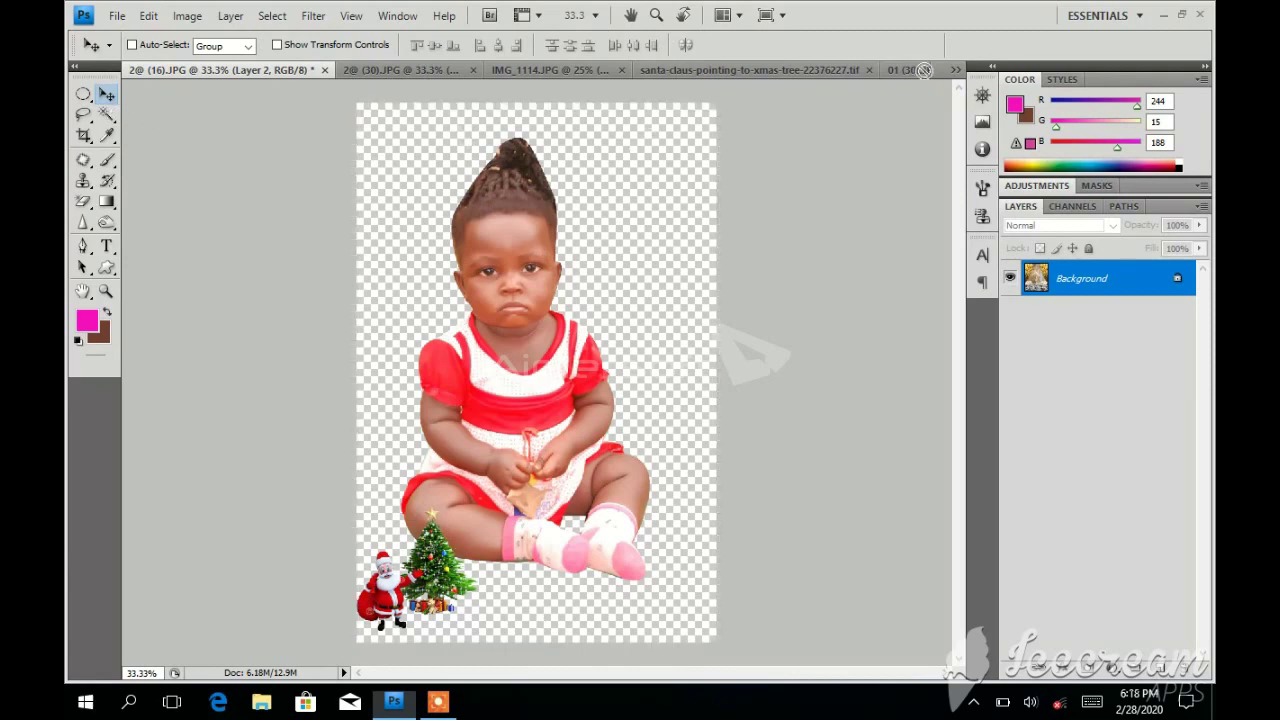
Paste the gold-curtain backdrop as Layer 3 and move it below Layer 1
key(ctrl+v)
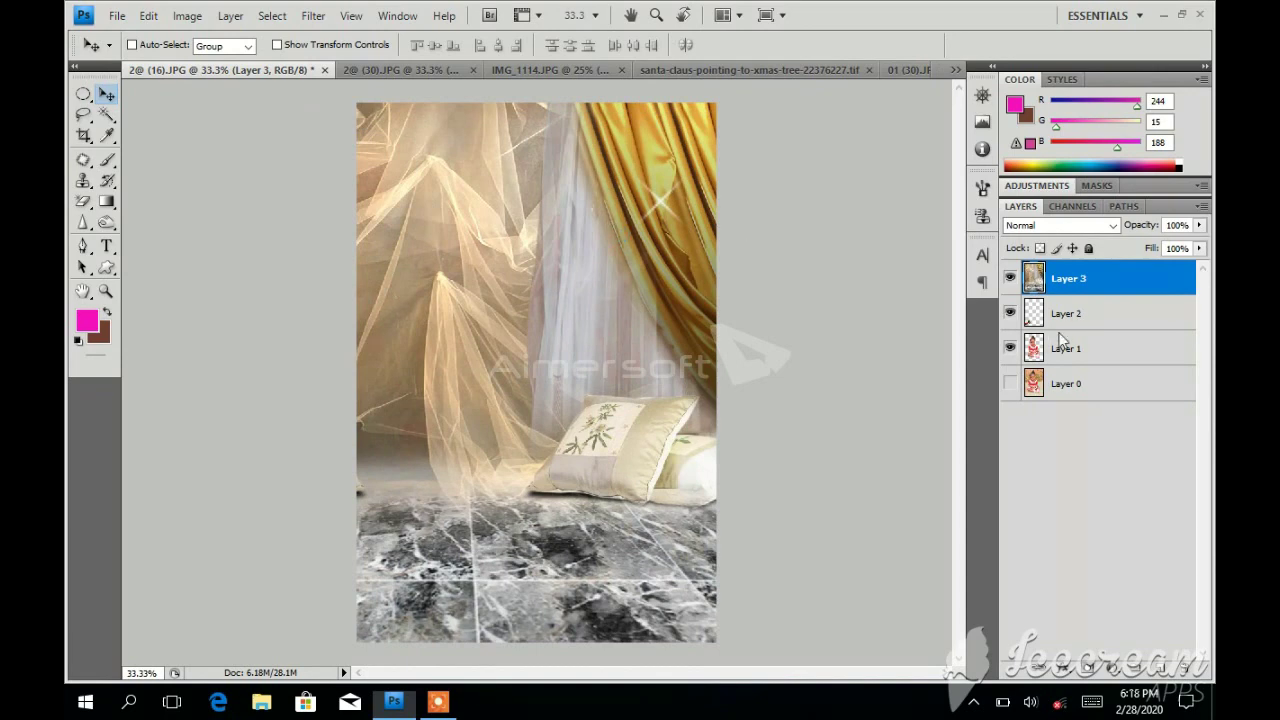
drag(1070, 278, 1088, 363)
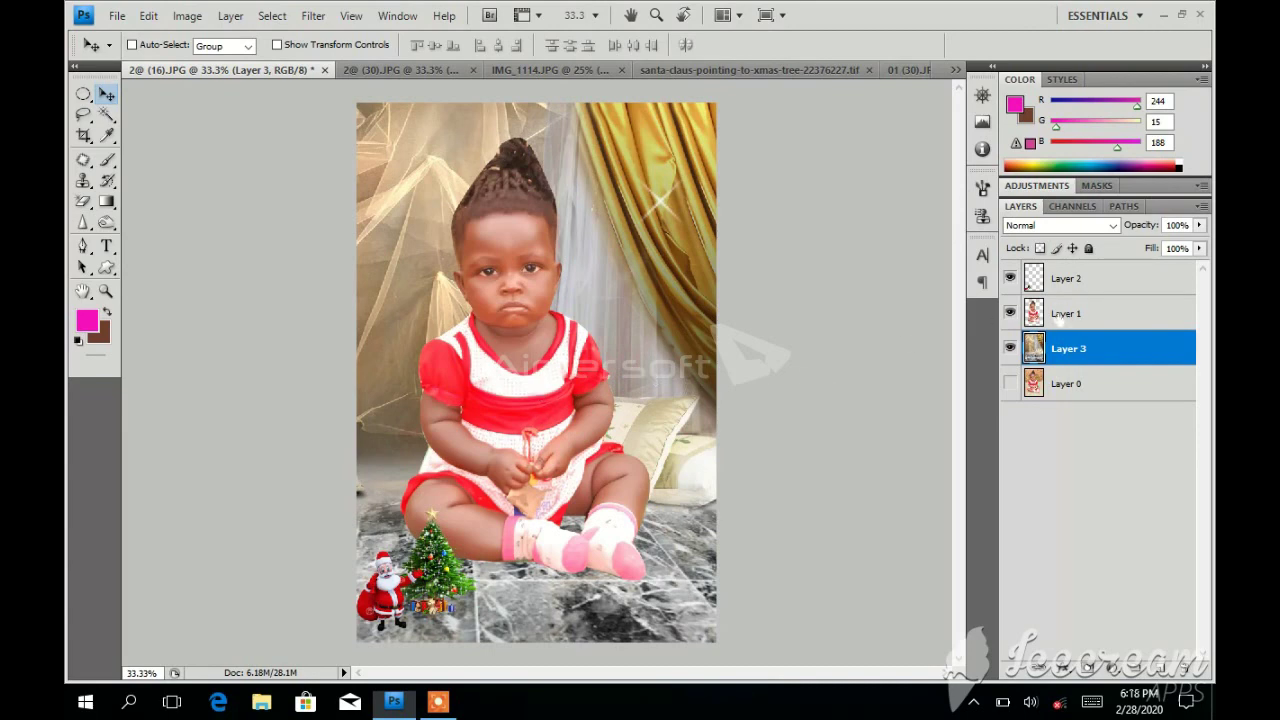
Nudge the girl's Layer 1 down-right and apply a Curves point of input 135, output 122
click(1058, 316)
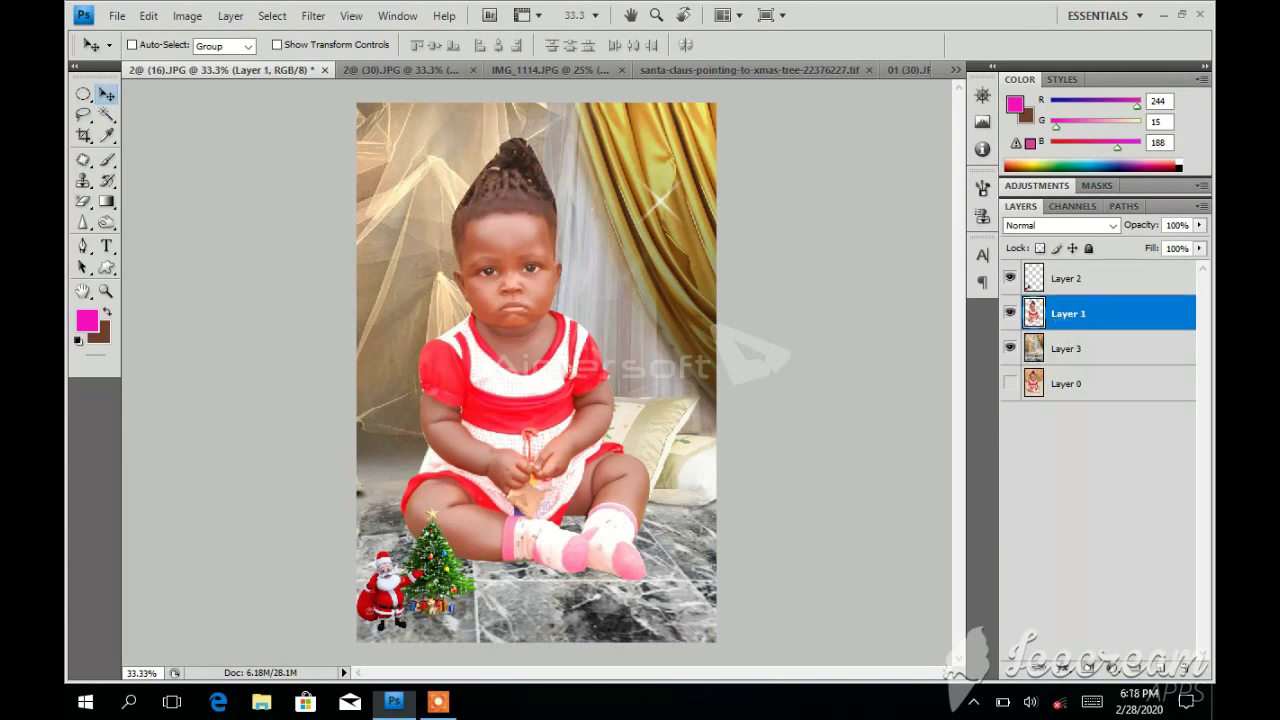
drag(566, 374, 578, 384)
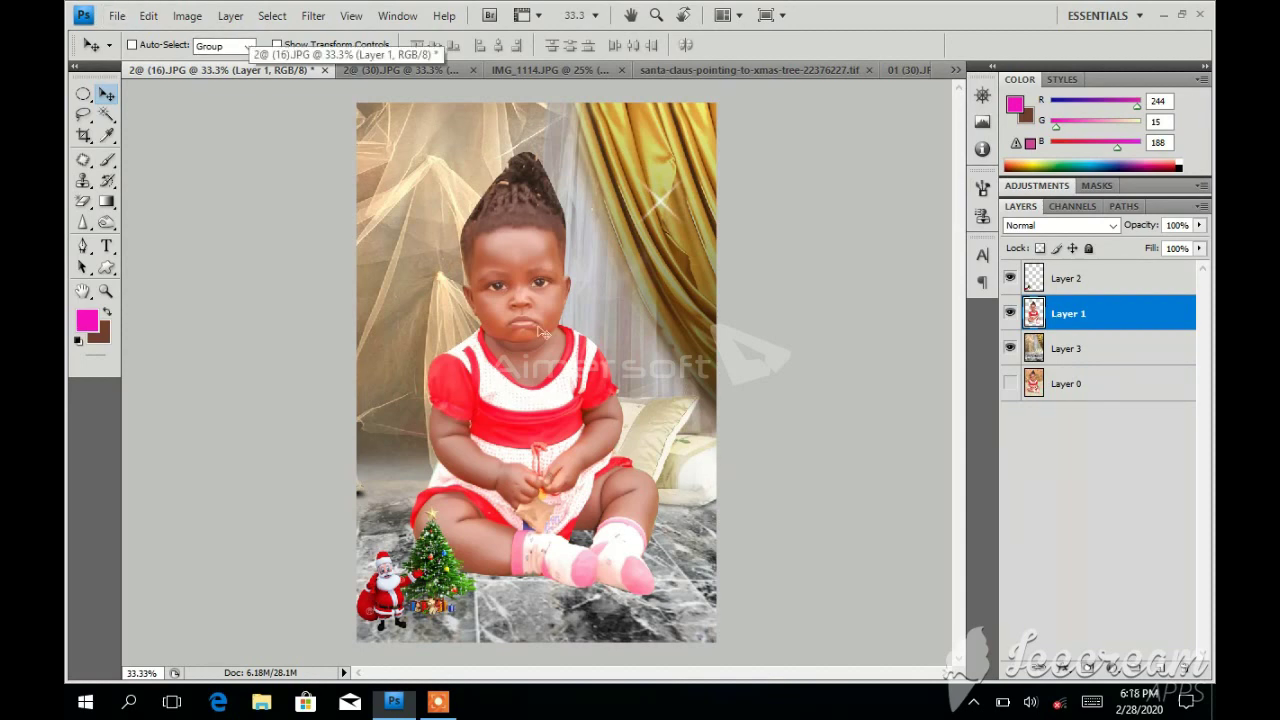
key(ctrl+m)
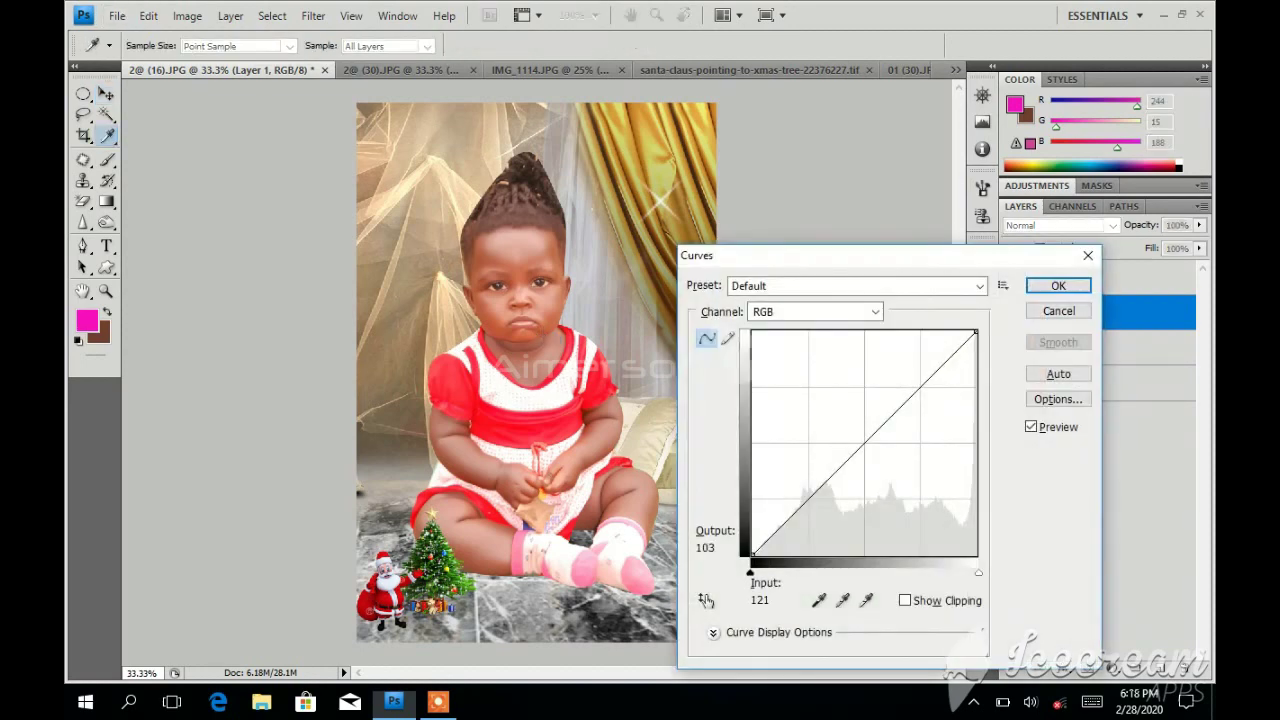
drag(864, 443, 870, 447)
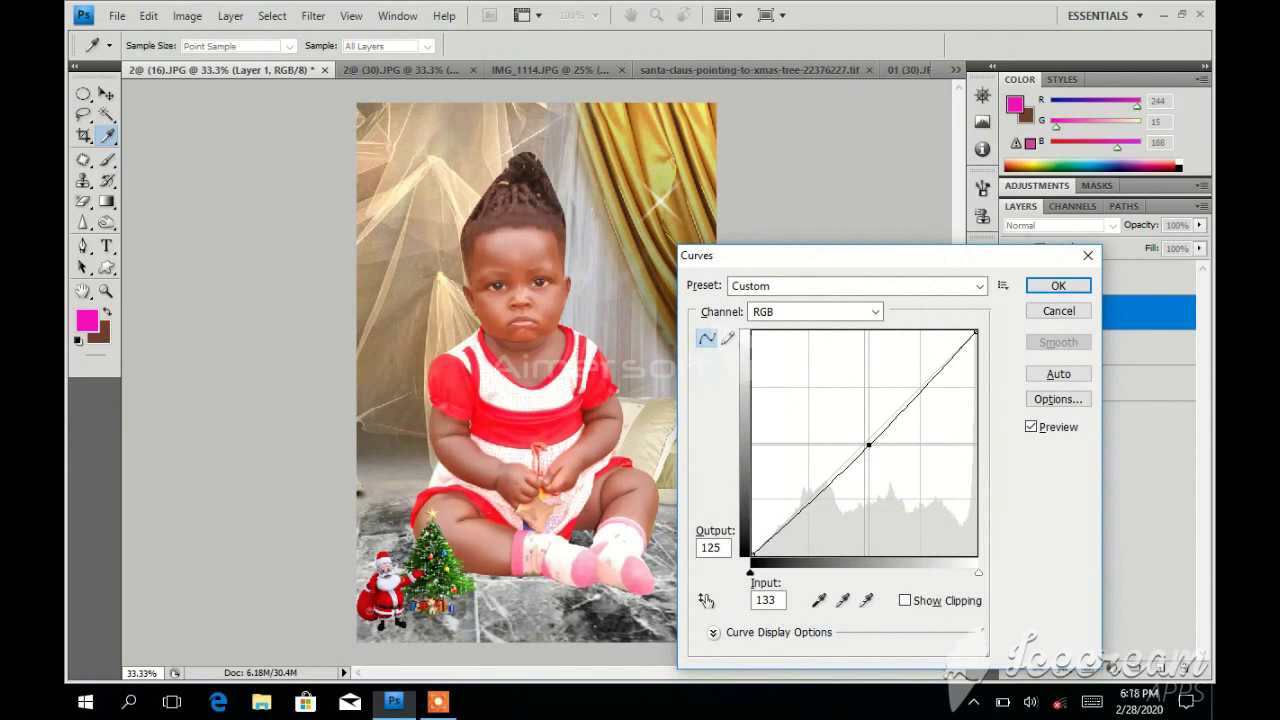
click(1058, 287)
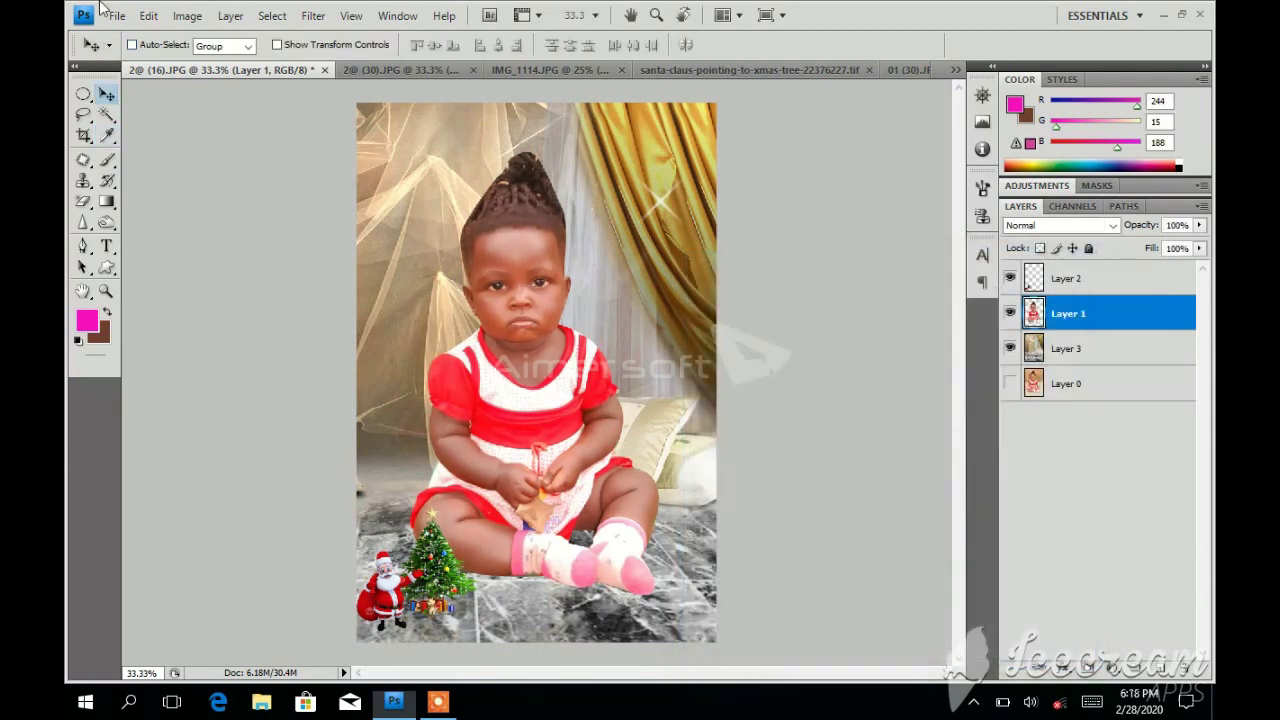
Save the composite to the Desktop as JPEG '1' at quality 12 (Maximum)
click(118, 17)
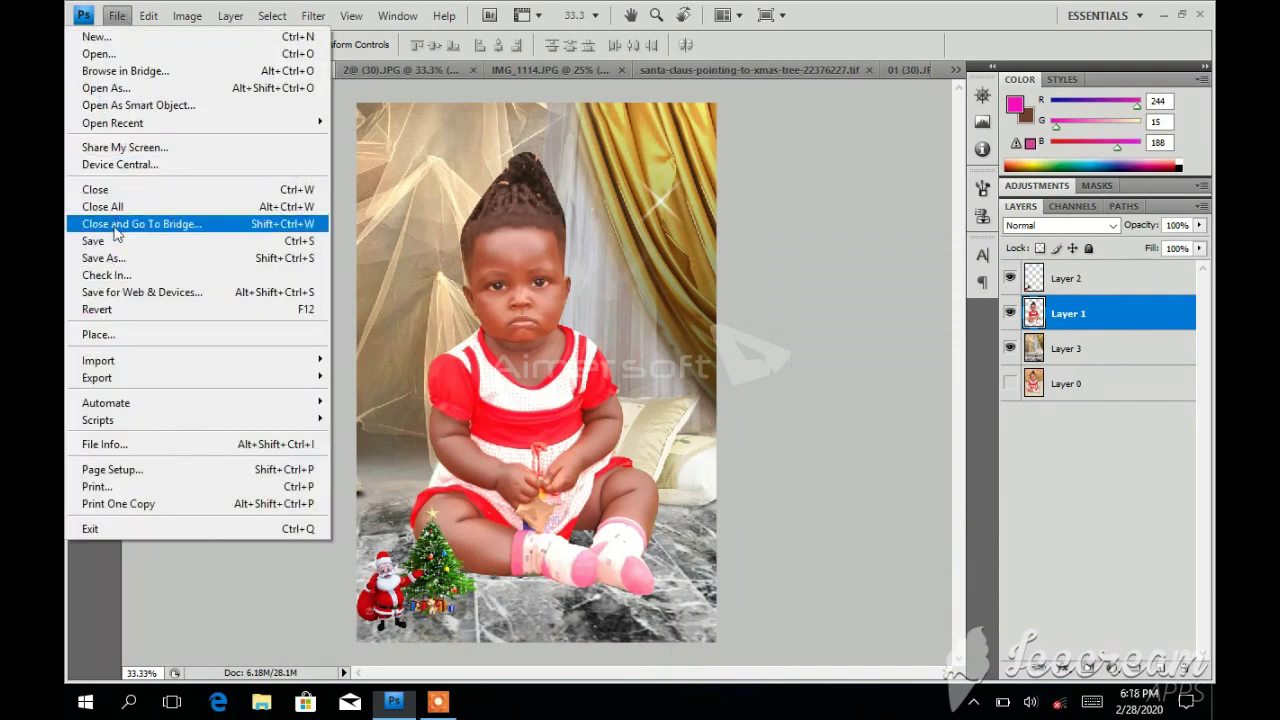
click(115, 262)
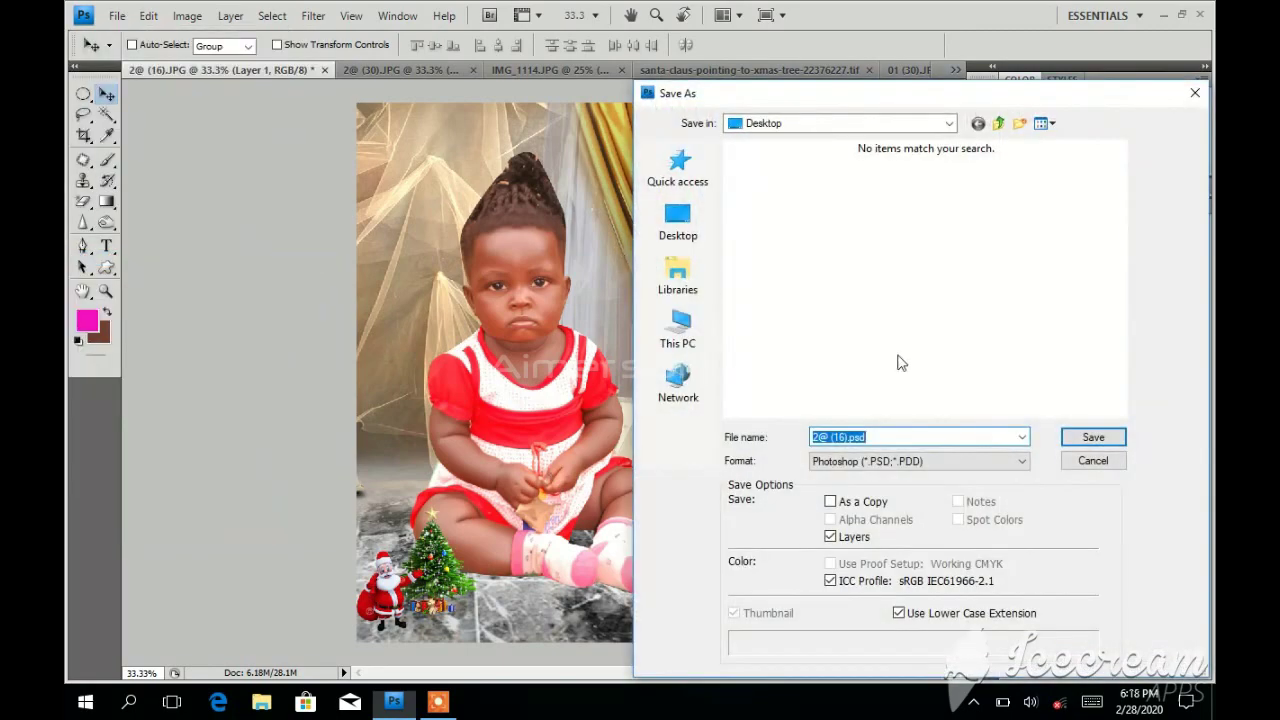
click(903, 461)
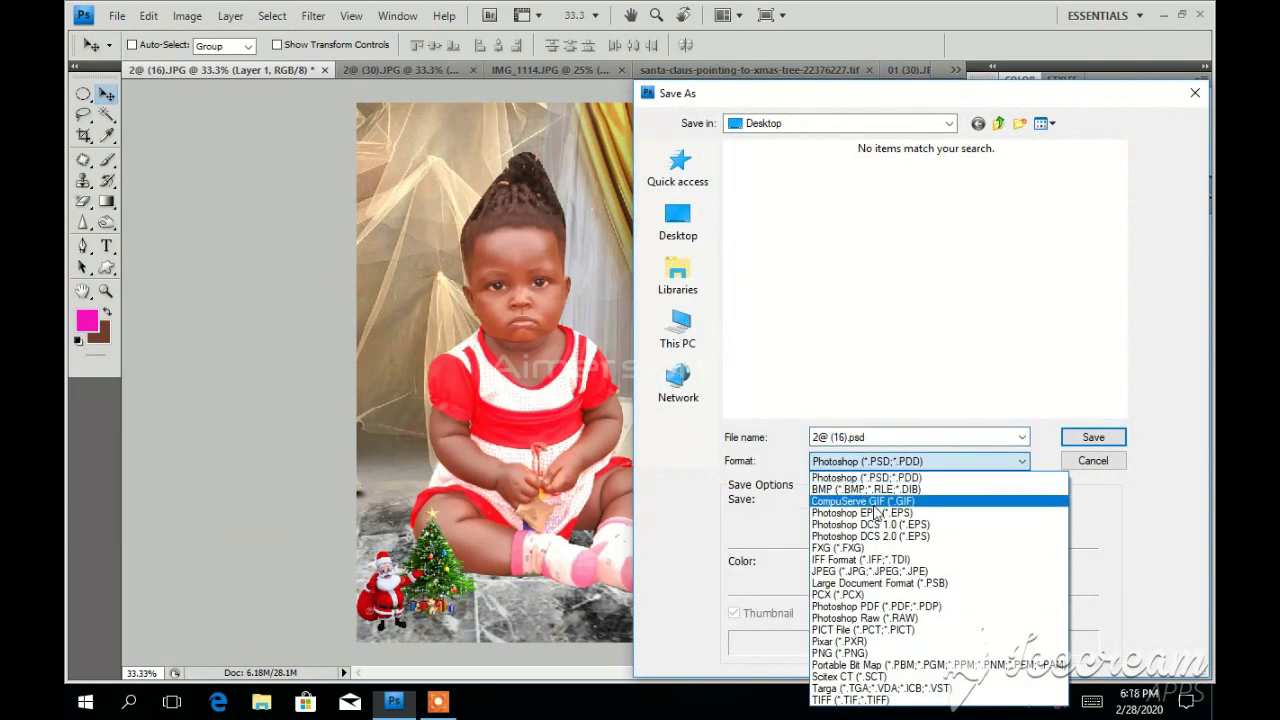
click(853, 571)
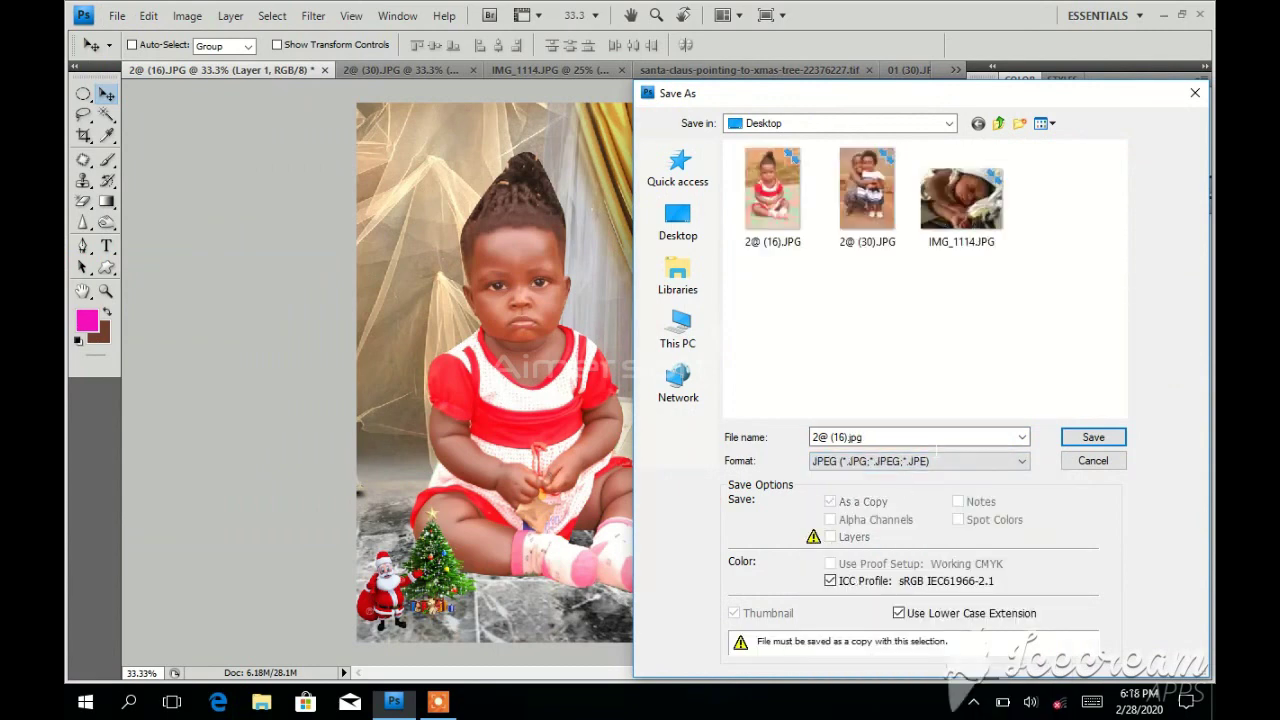
drag(812, 437, 863, 437)
text(1)
click(698, 236)
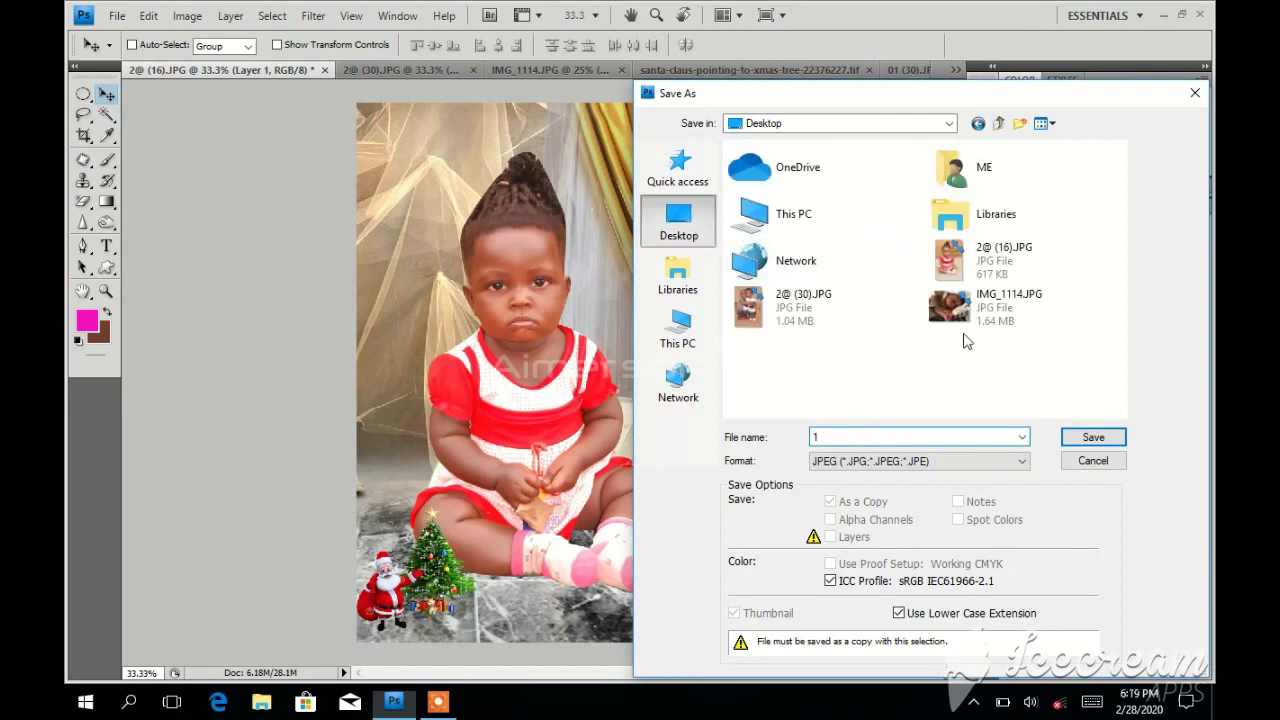
click(1097, 438)
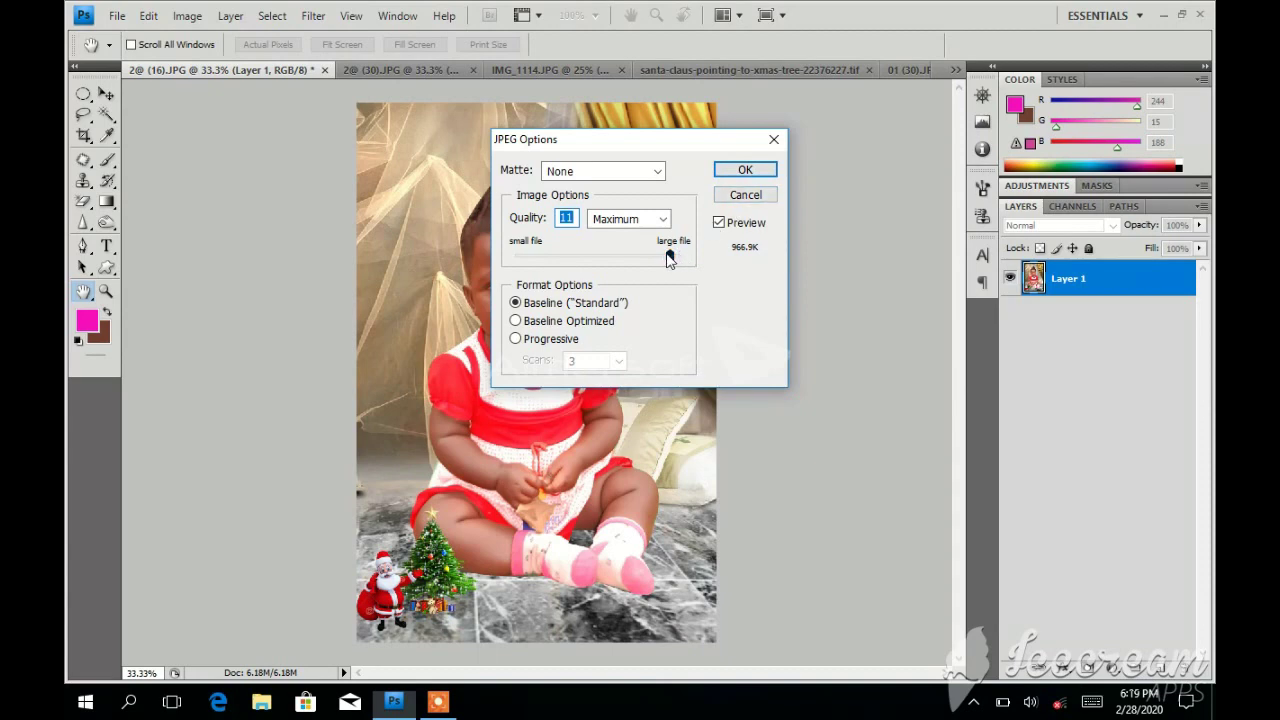
drag(669, 256, 683, 256)
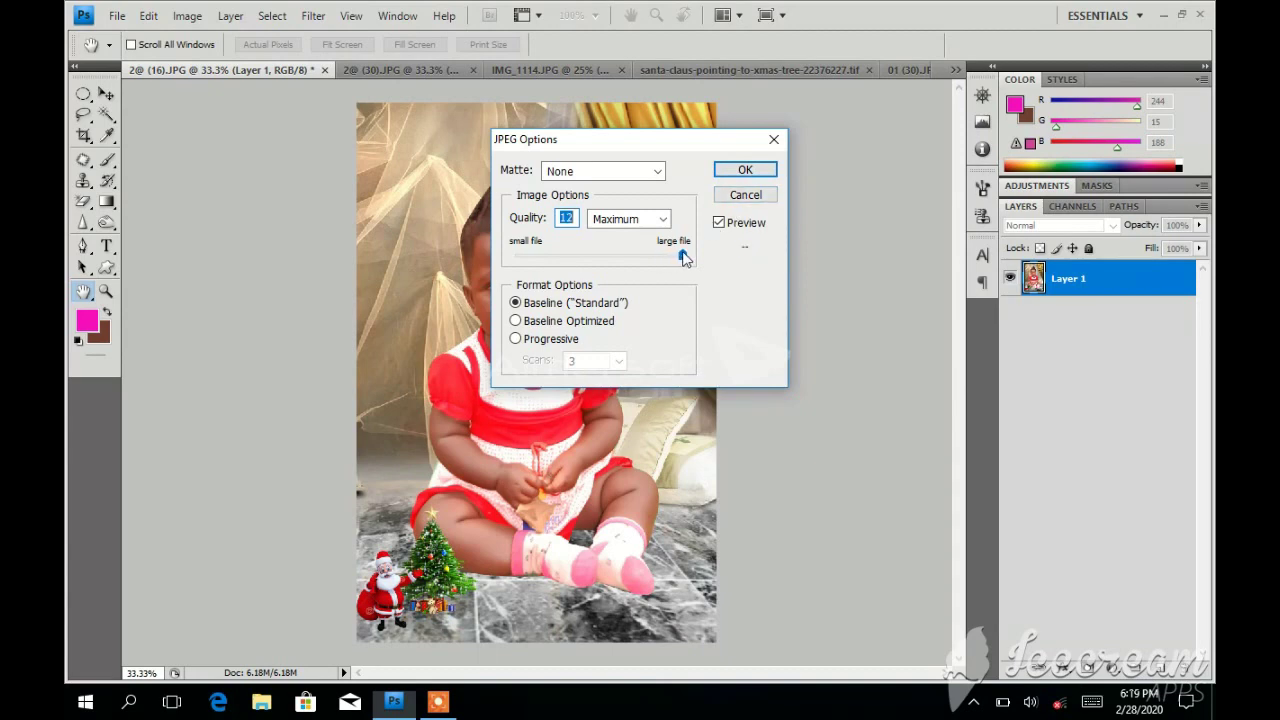
click(741, 172)
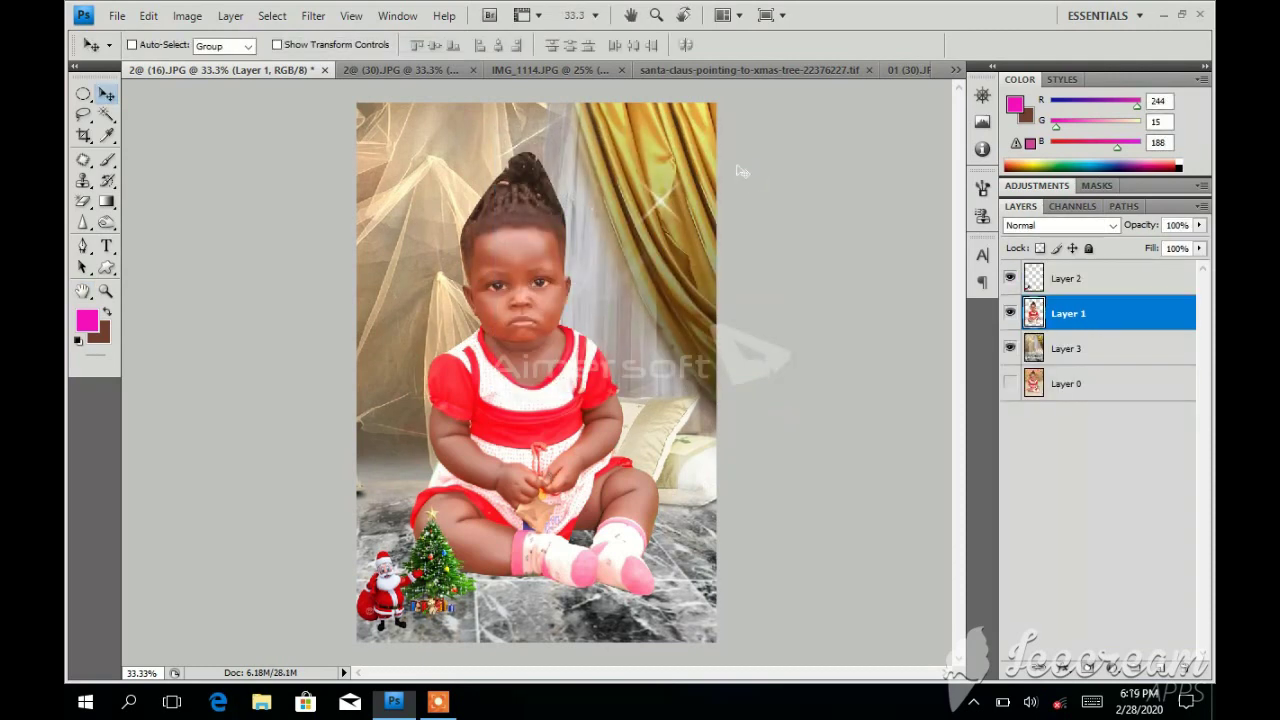
Minimize Photoshop, view 1.jpg from the desktop in Windows Photos, then close the viewer
click(1168, 14)
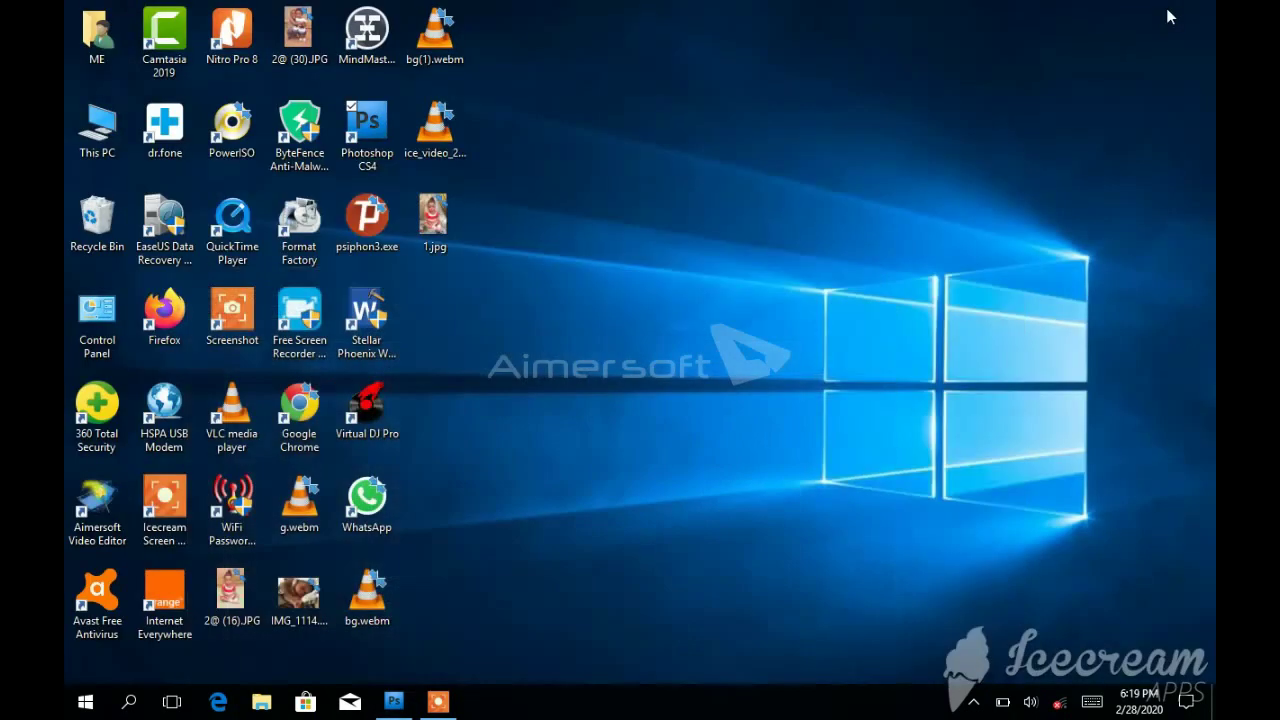
double_click(430, 223)
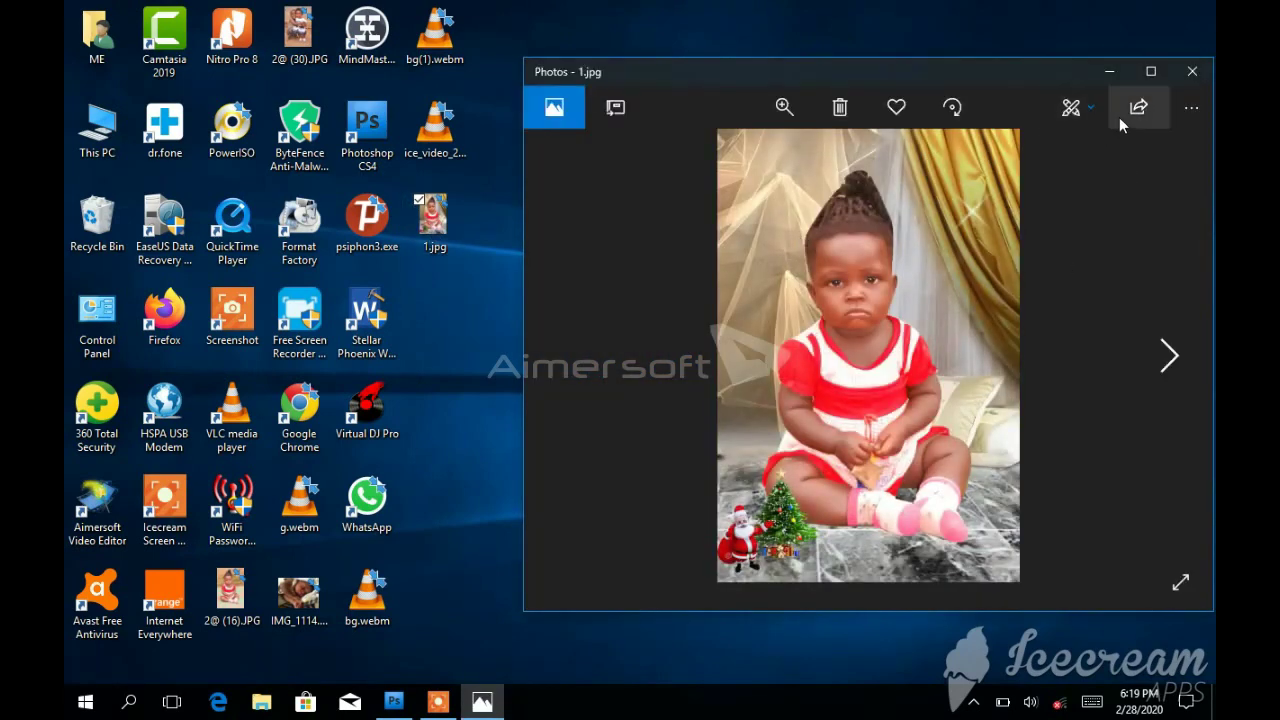
mouse_move(868, 355)
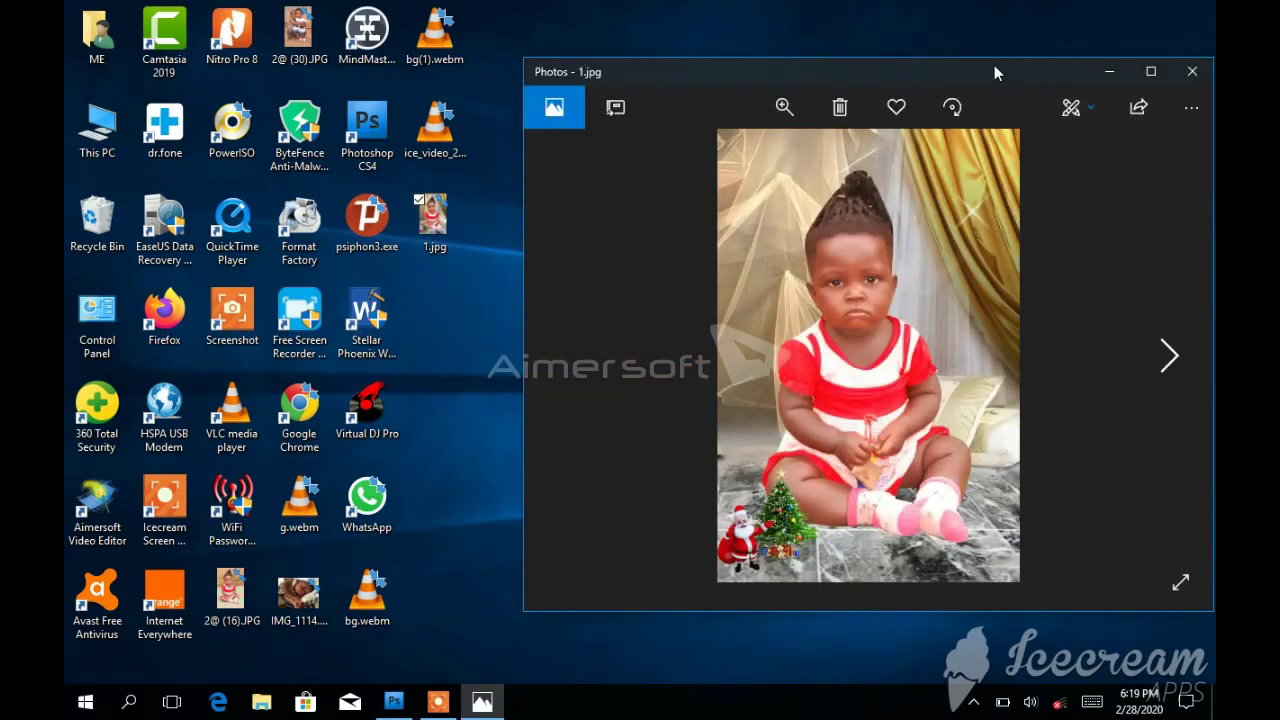
drag(967, 66, 649, 26)
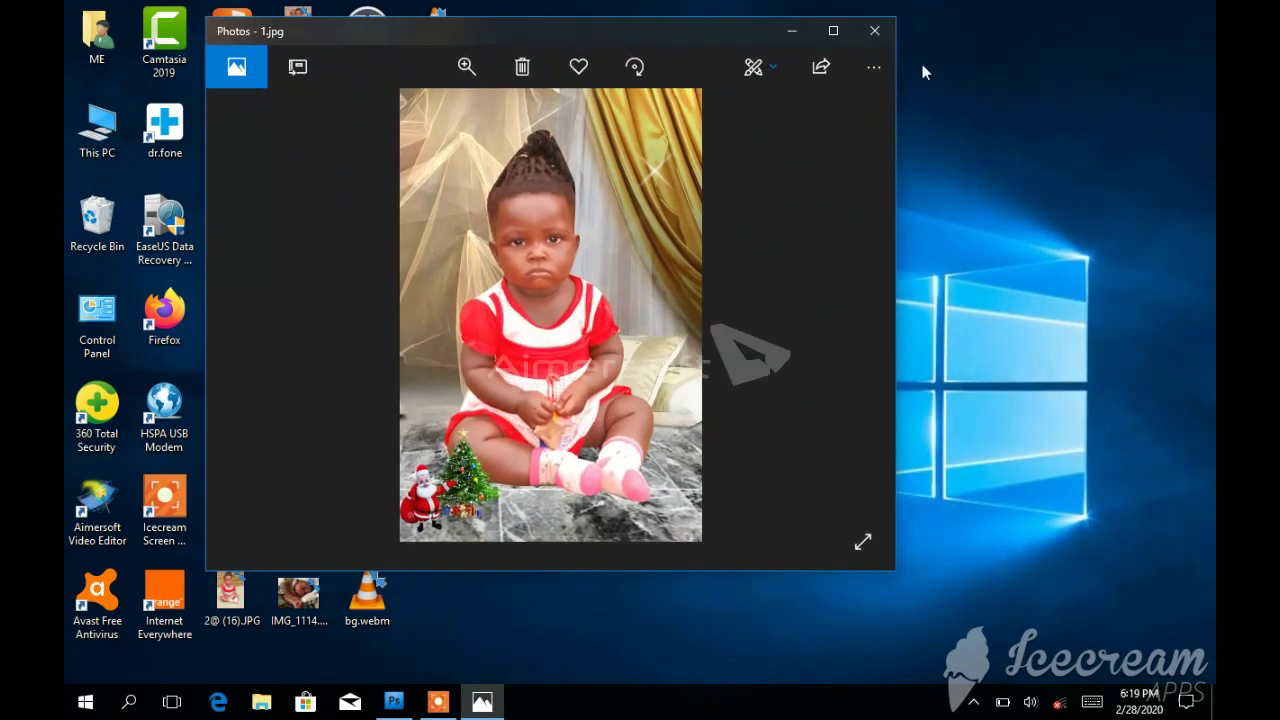
click(874, 35)
click(438, 701)
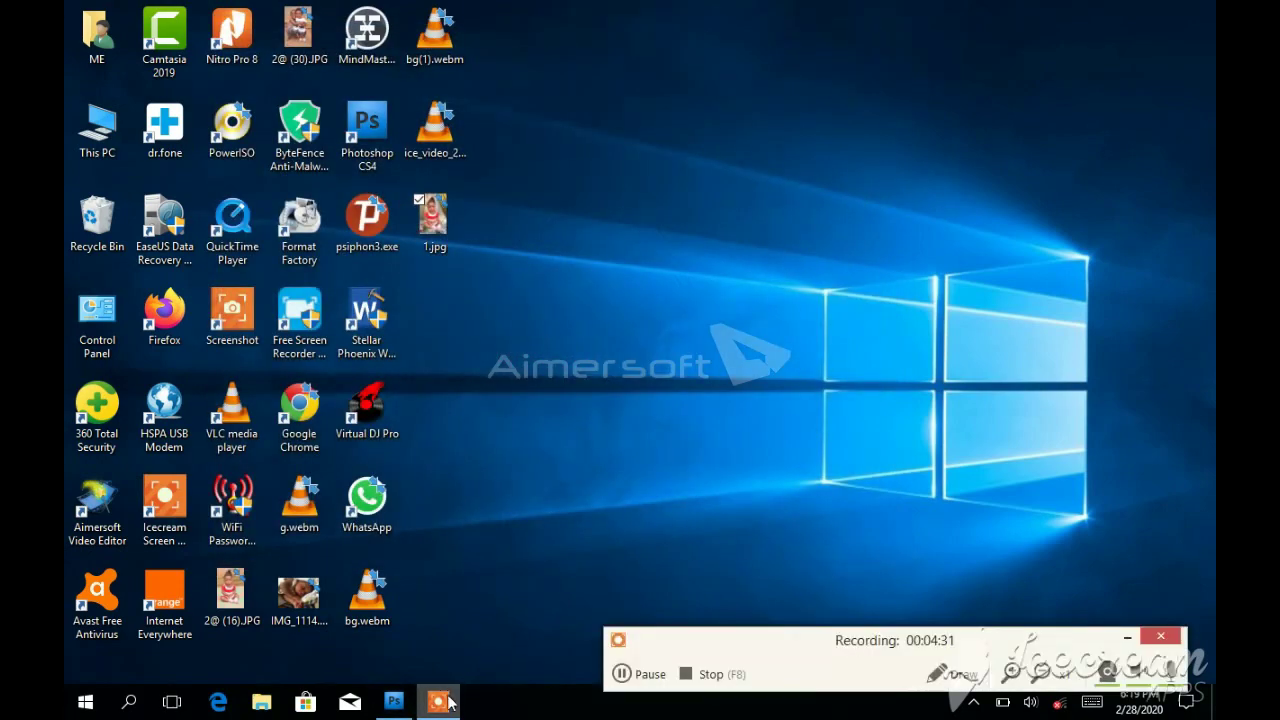